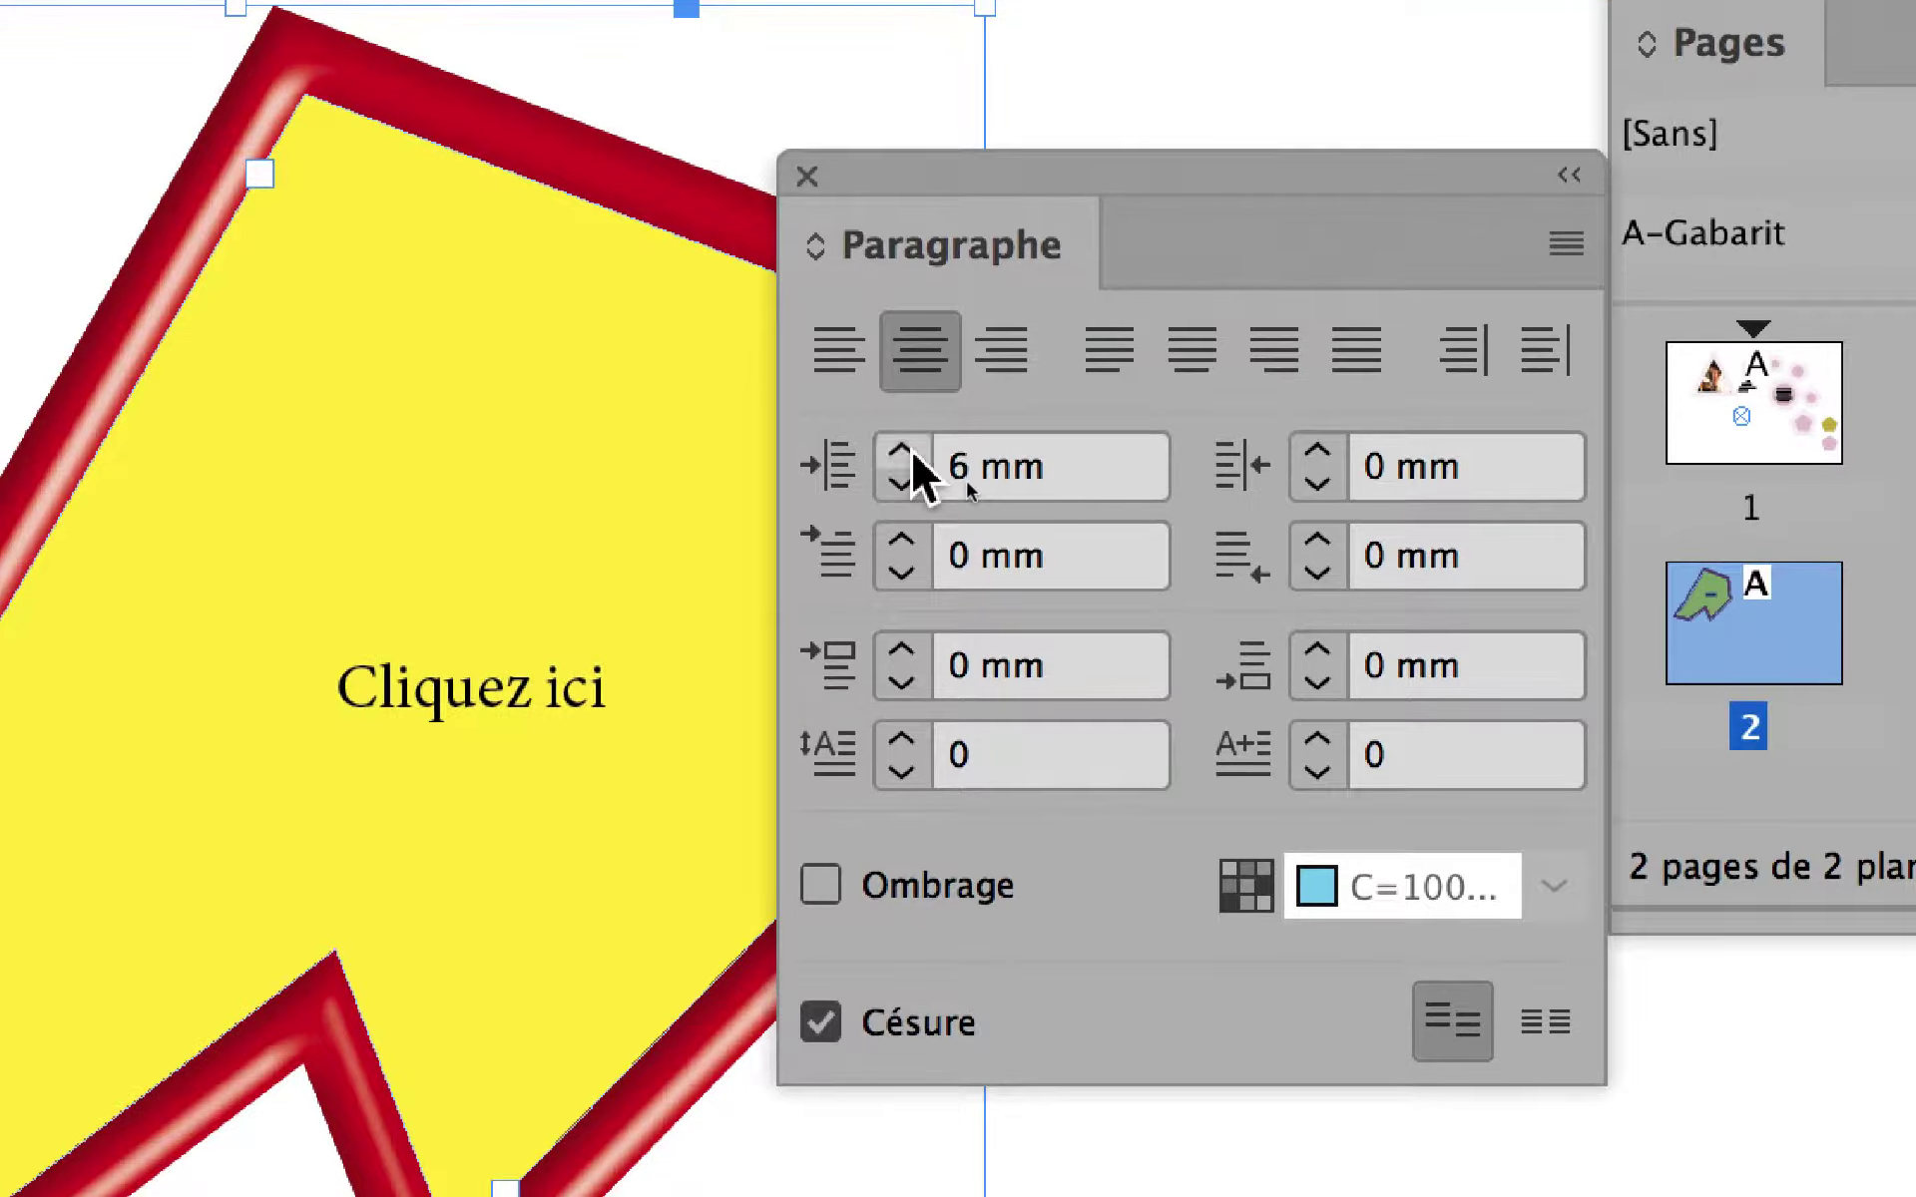
Reduce the left indent of the "Cliquez ici" paragraph to 0 mm
left_click(900, 483)
left_click(901, 482)
left_click(901, 483)
left_click(901, 483)
left_click(901, 483)
left_click(910, 456)
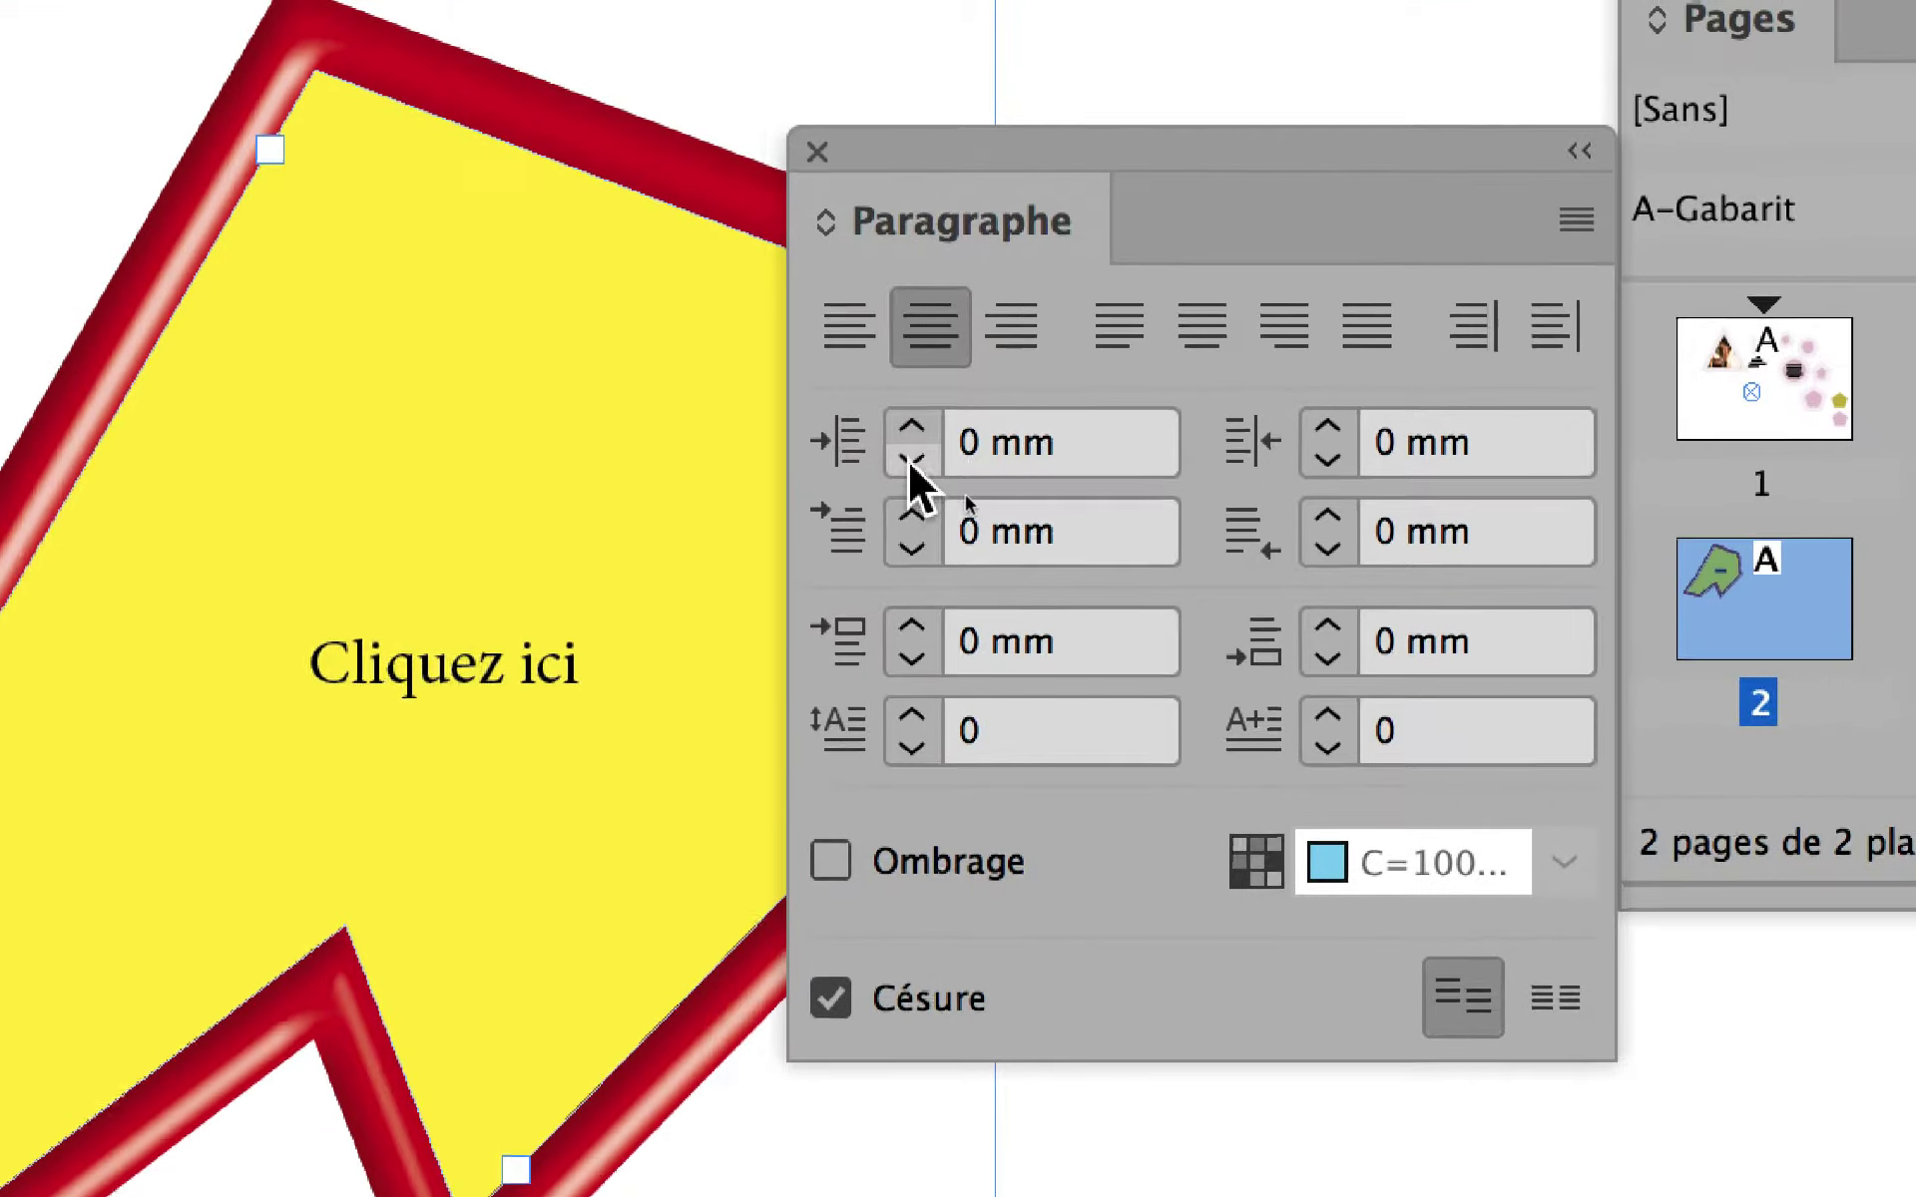
Set the right indent of the "Cliquez ici" paragraph to 6 mm
left_click(1327, 424)
left_click(1327, 424)
left_click(1028, 455)
left_click(1027, 455)
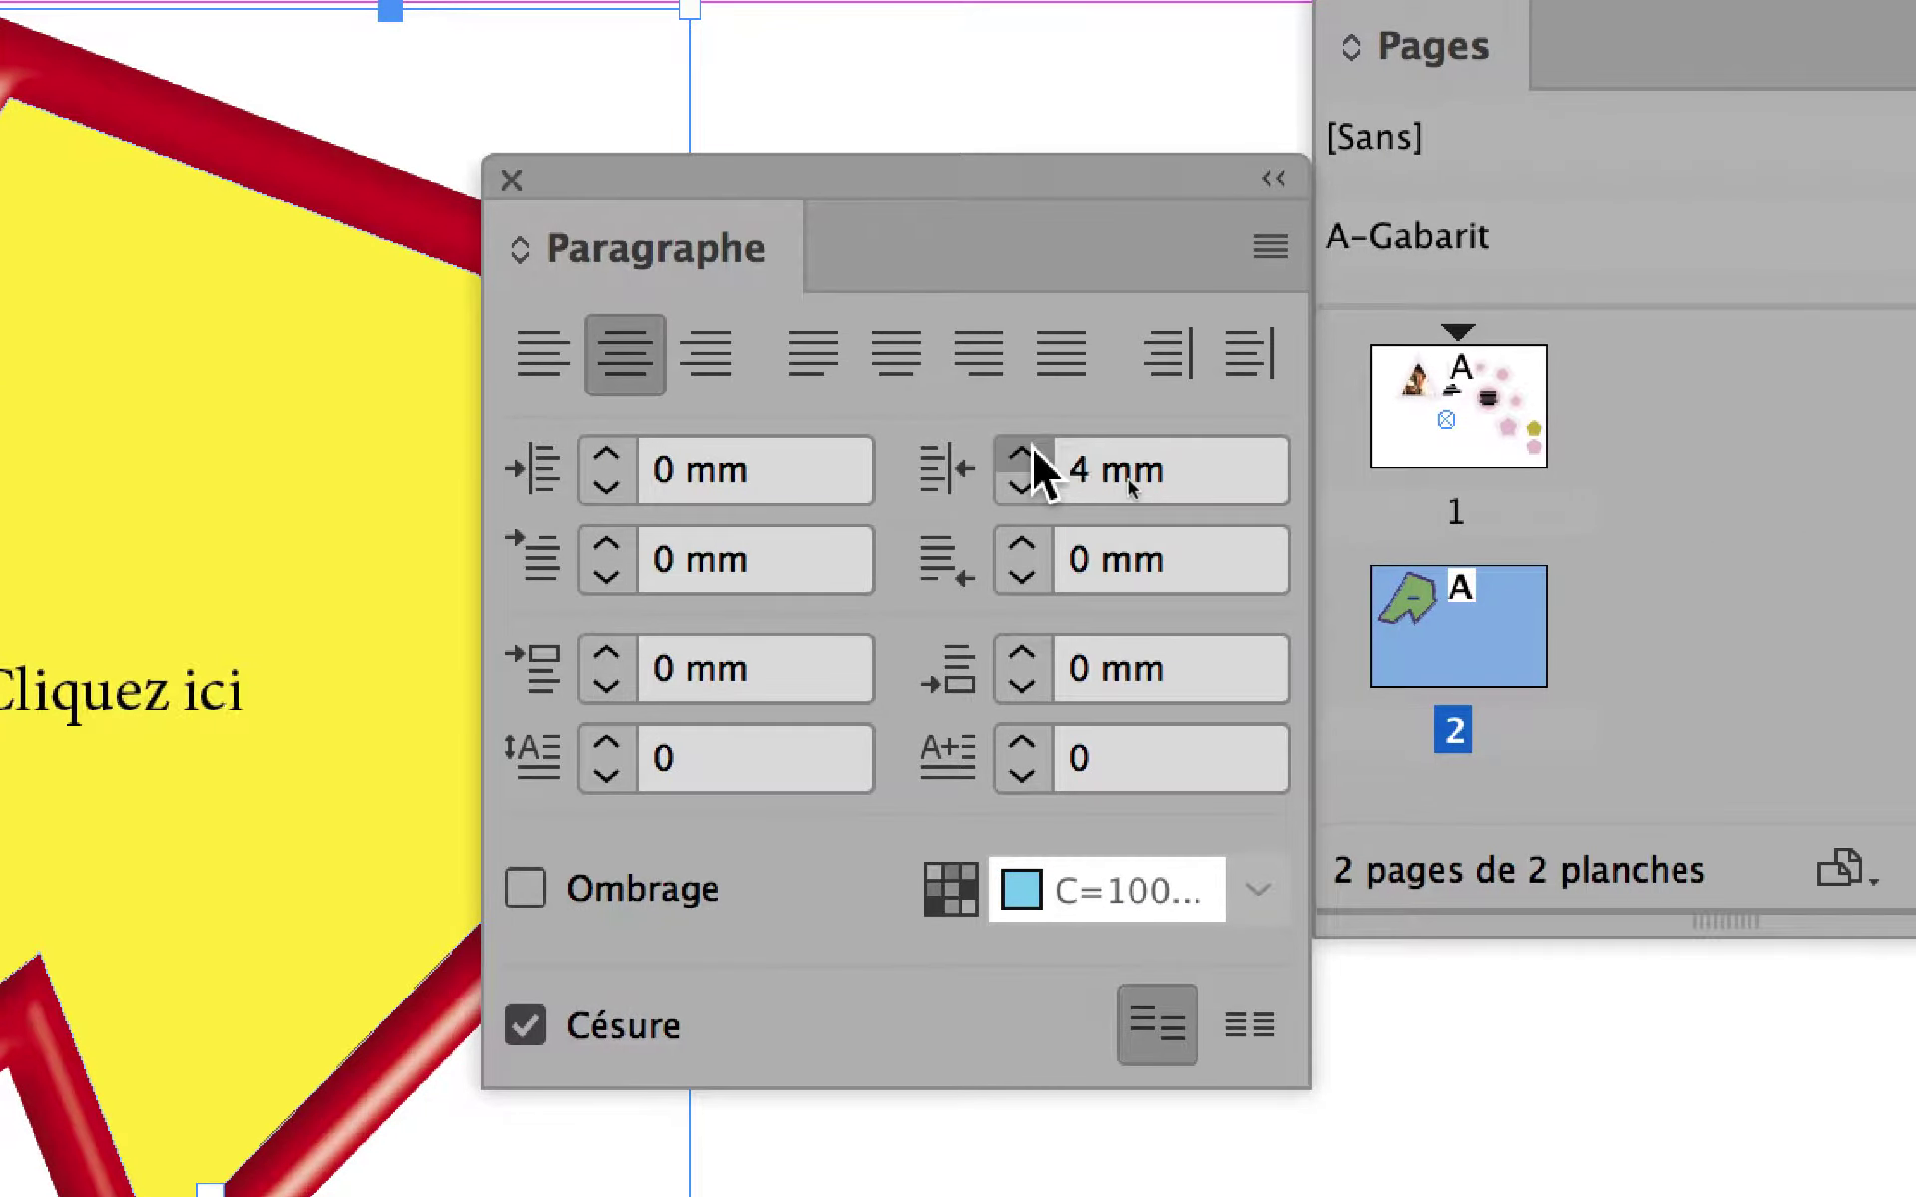
left_click(1028, 455)
left_click(1028, 455)
left_click(1231, 459)
left_click(1231, 458)
left_click(1231, 459)
left_click(1231, 459)
left_click(1231, 429)
left_click(1231, 429)
left_click(1231, 429)
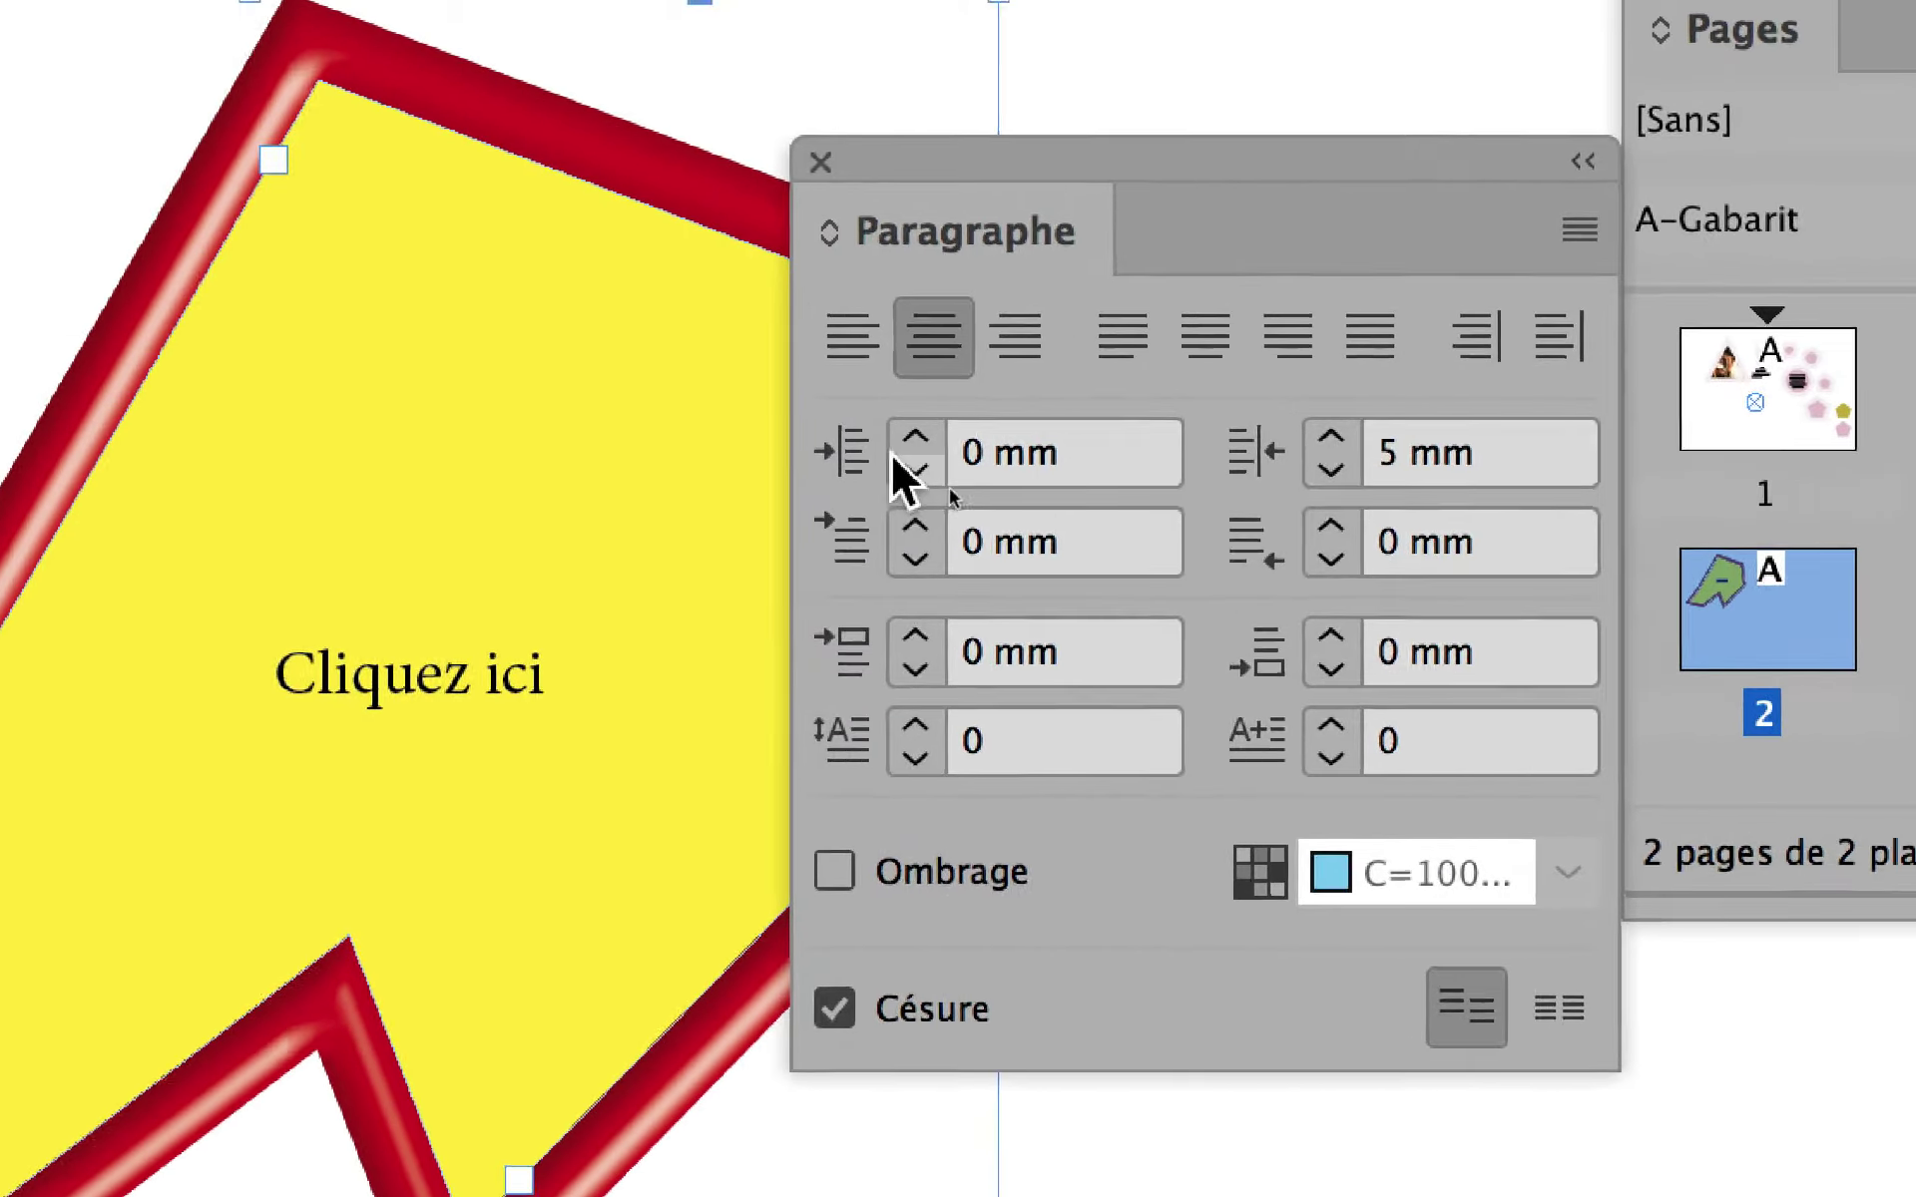
left_click(1330, 439)
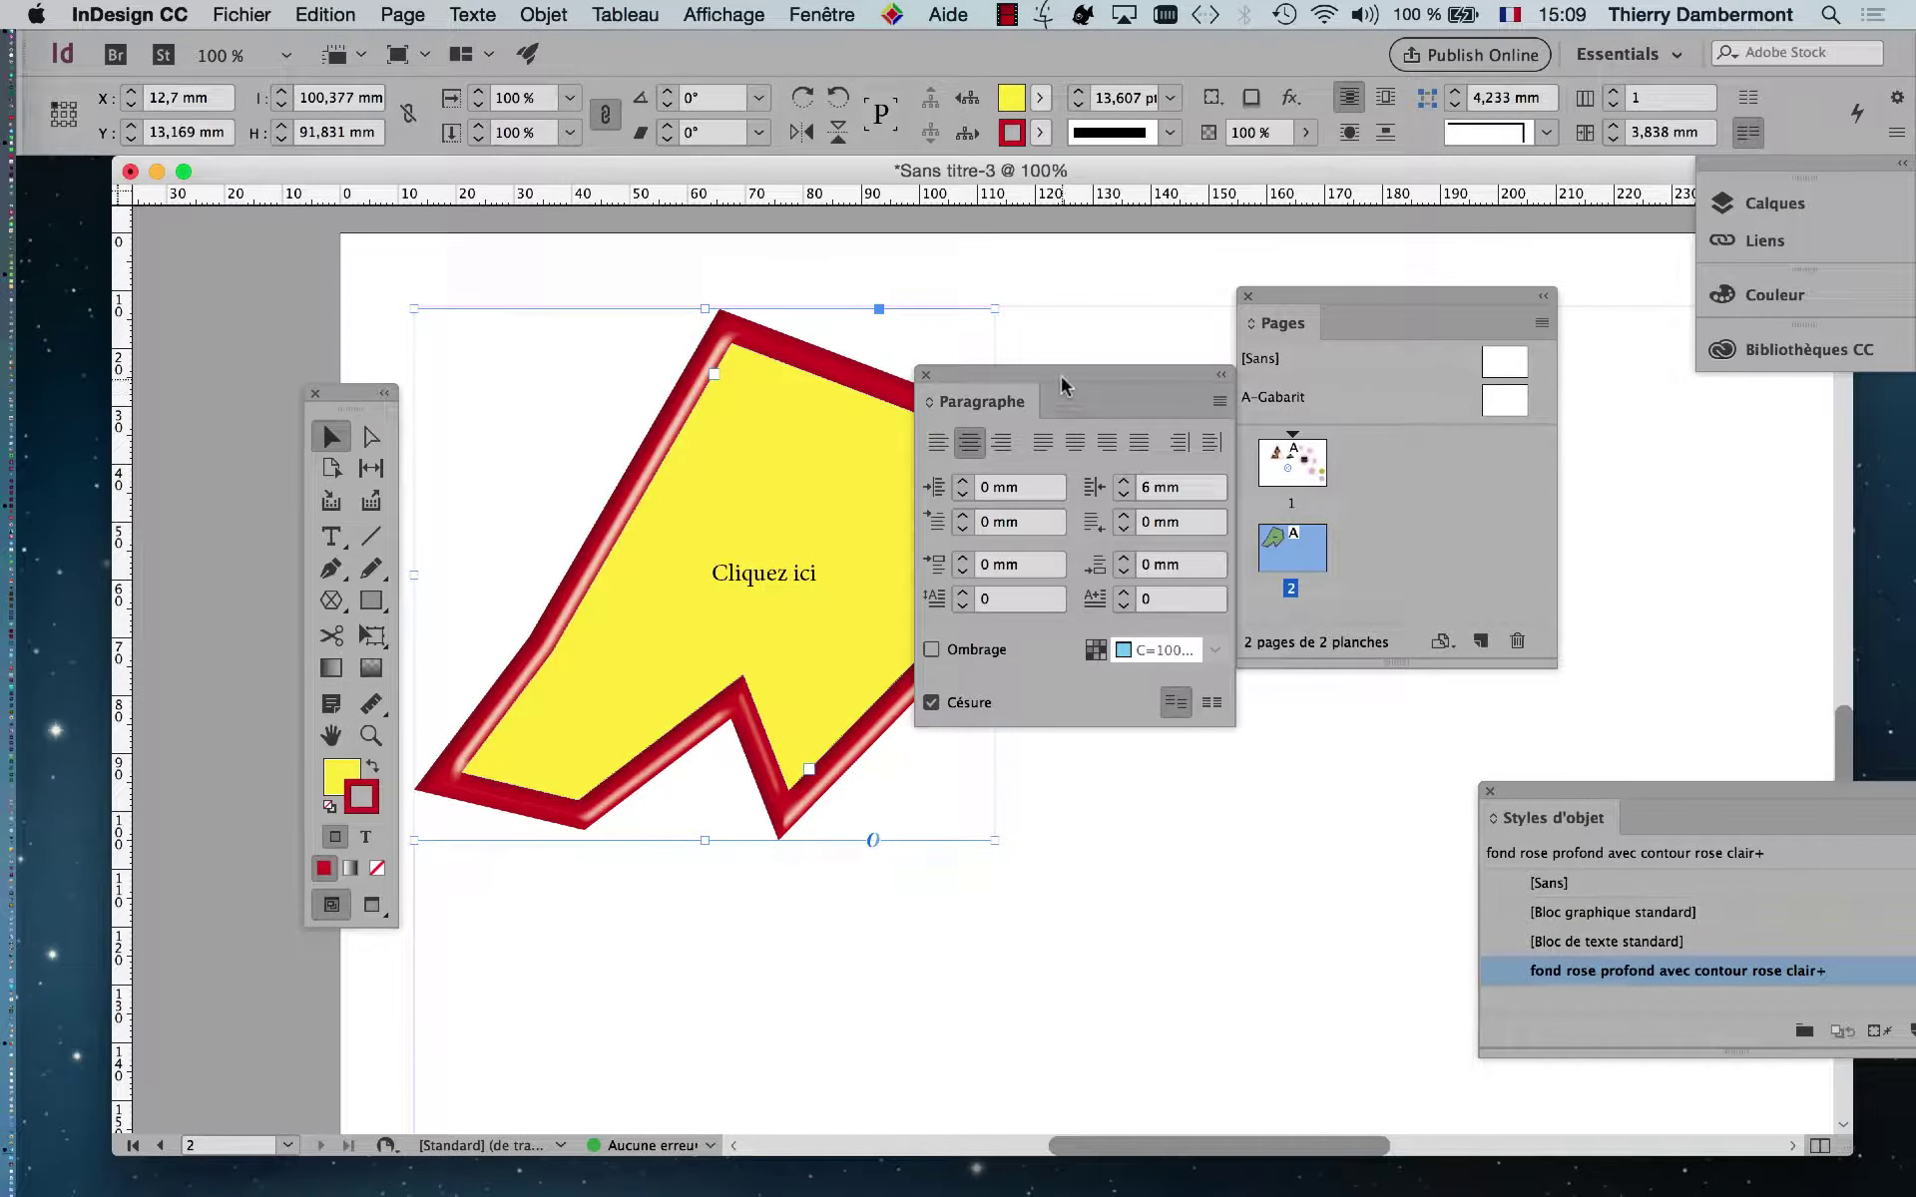
Move the Paragraph and Pages panels clear of the yellow shape and display the character formatting settings
left_click_drag(1062, 385, 1379, 277)
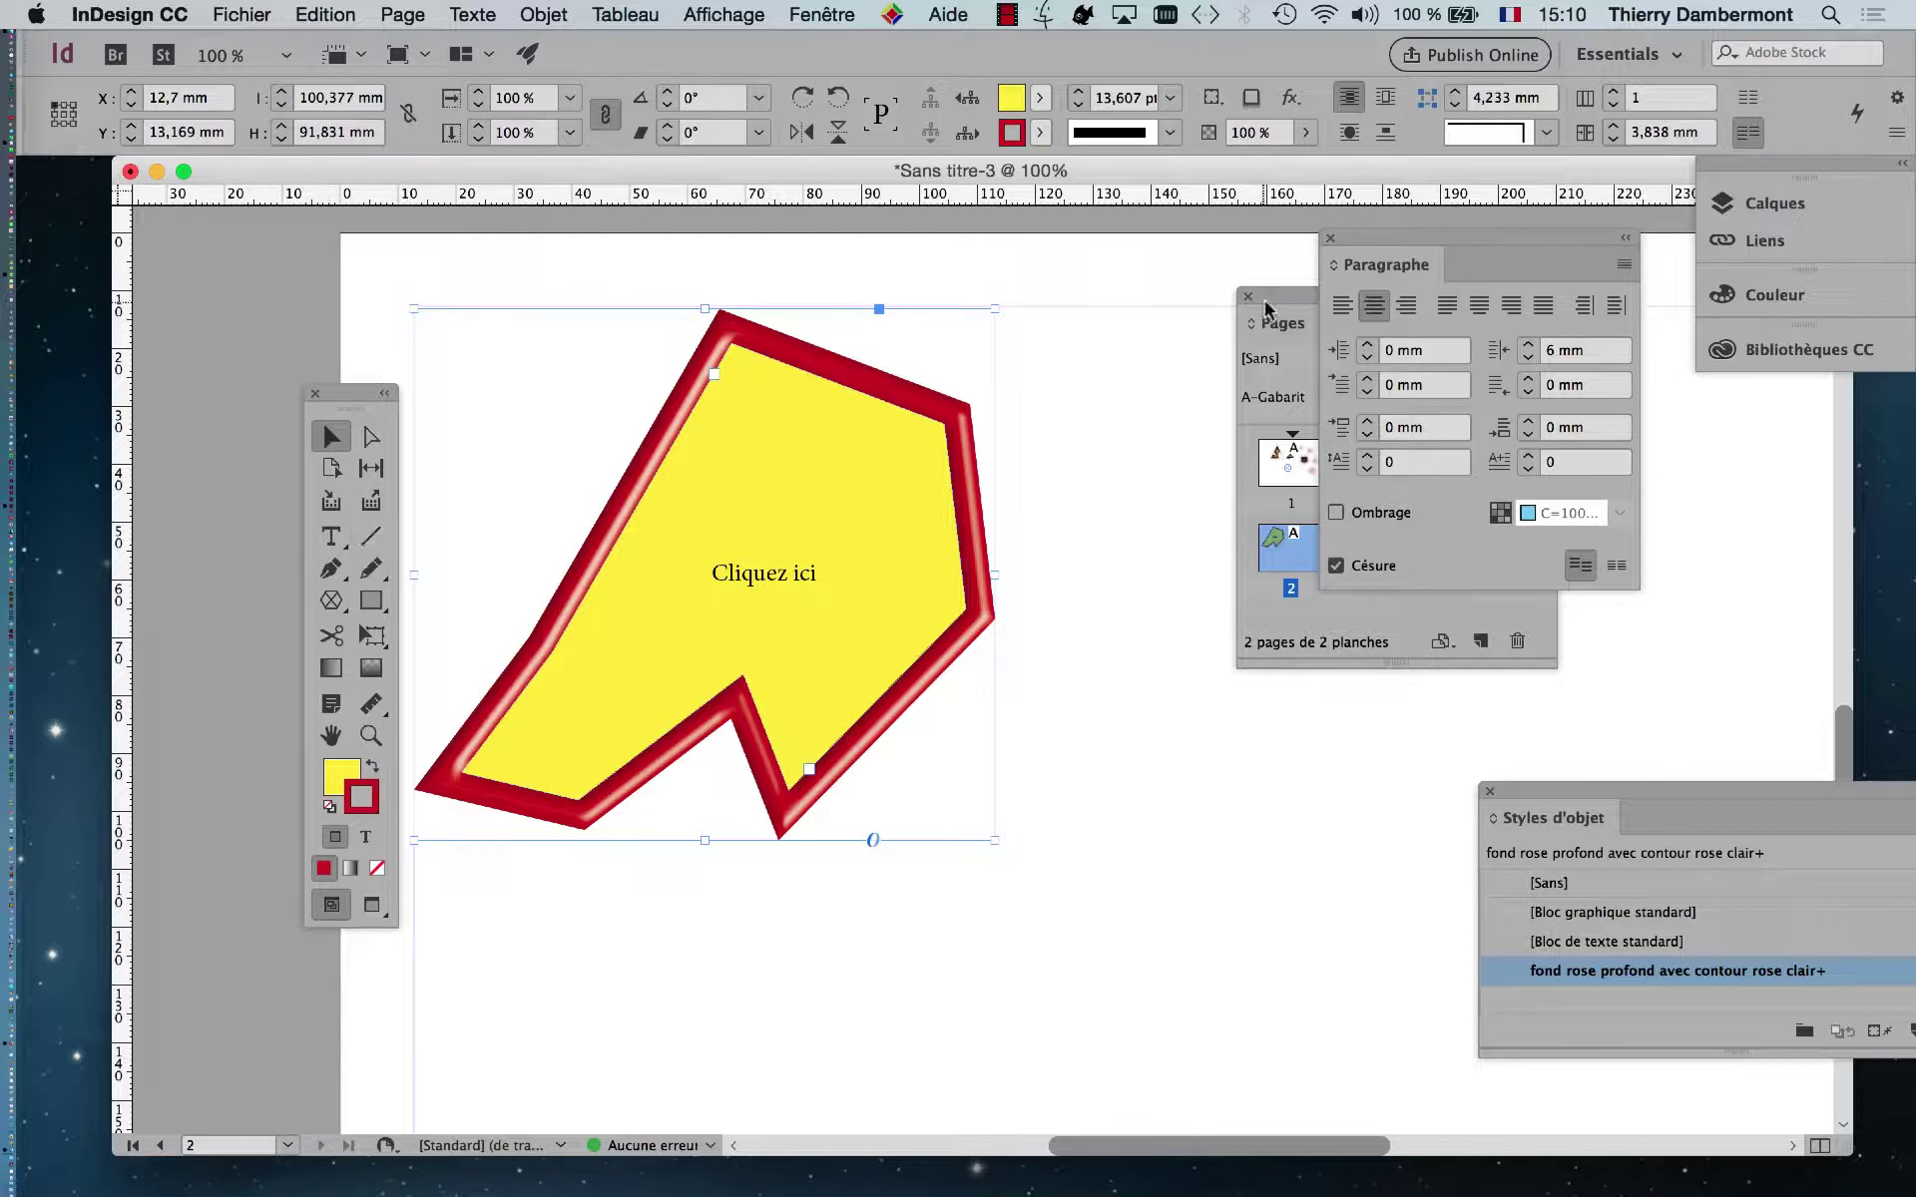
left_click_drag(1265, 307, 708, 964)
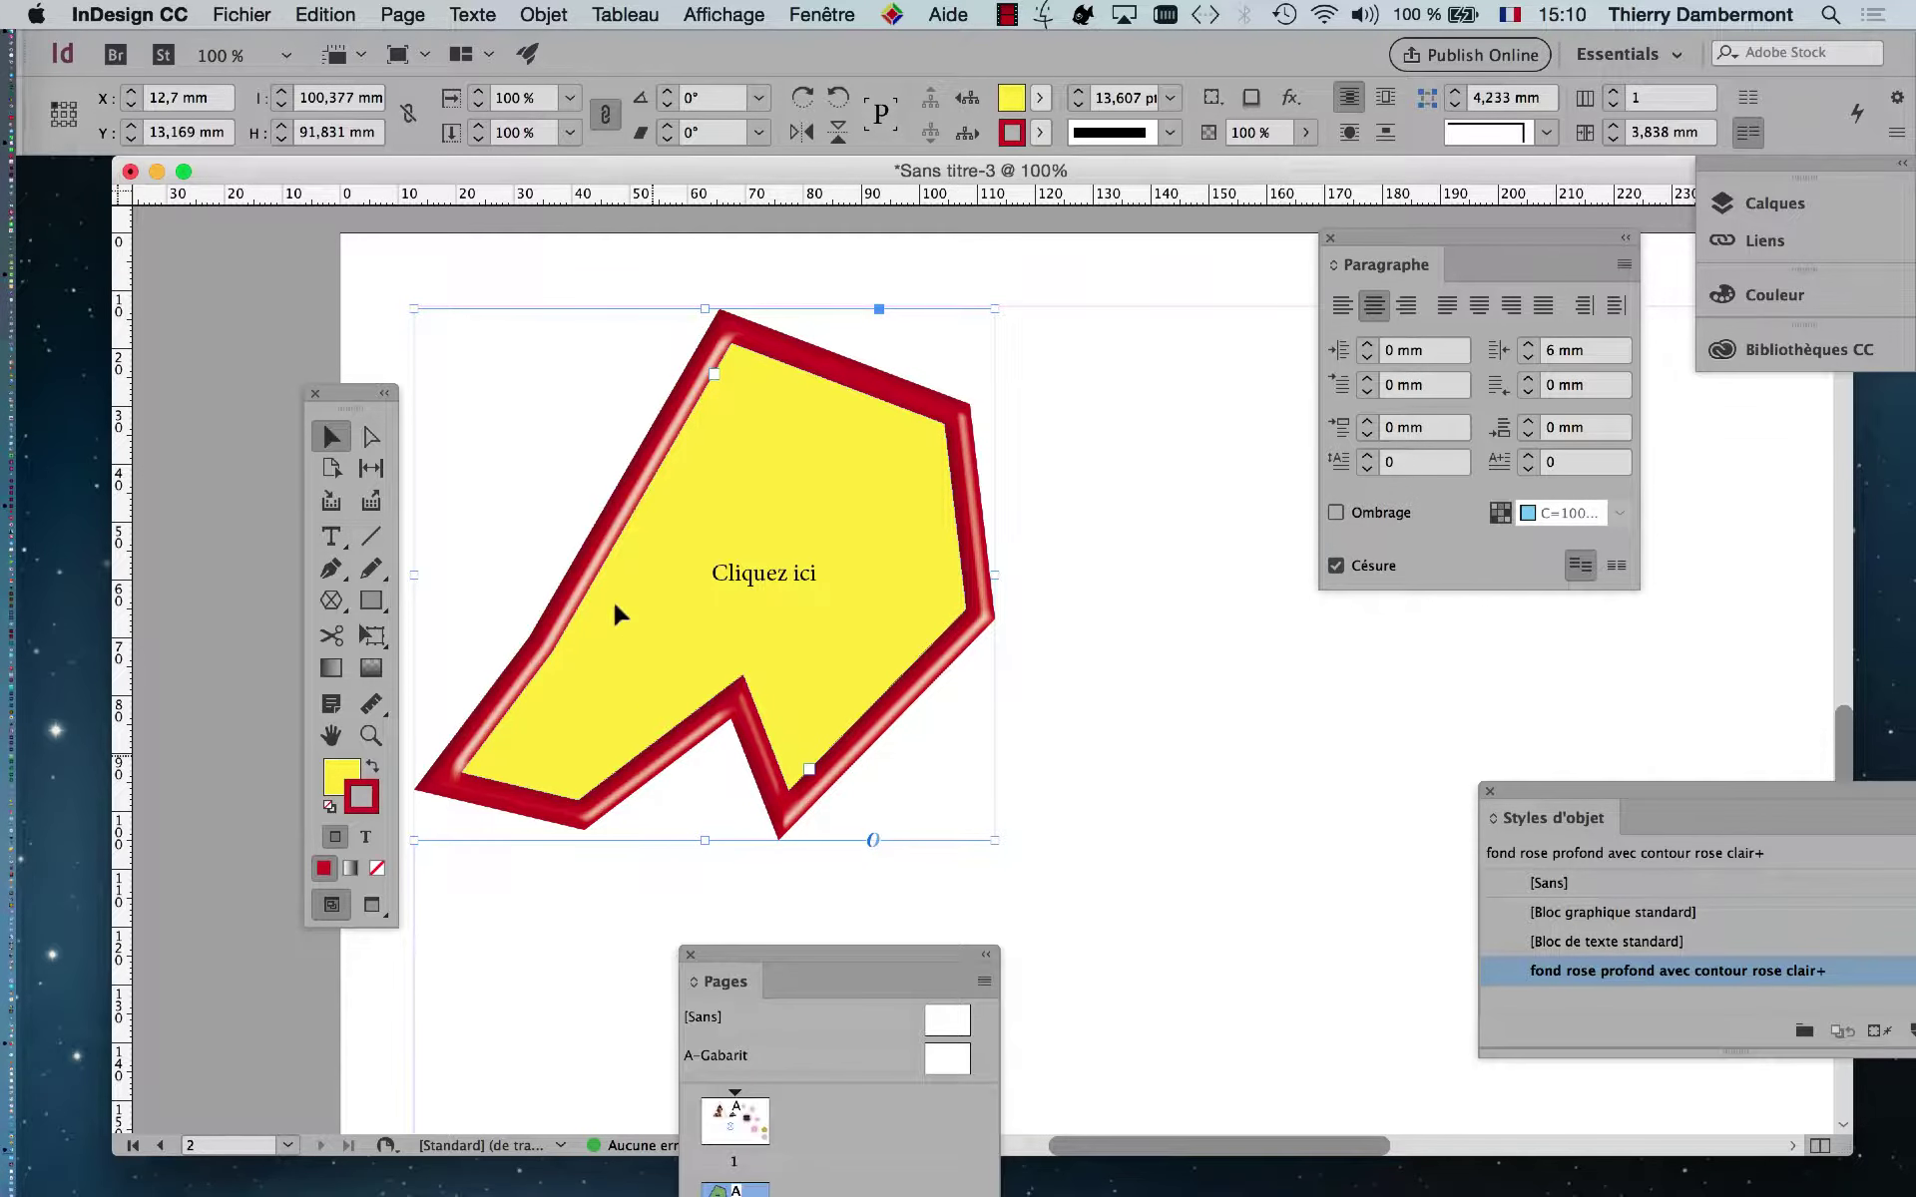
left_click(472, 12)
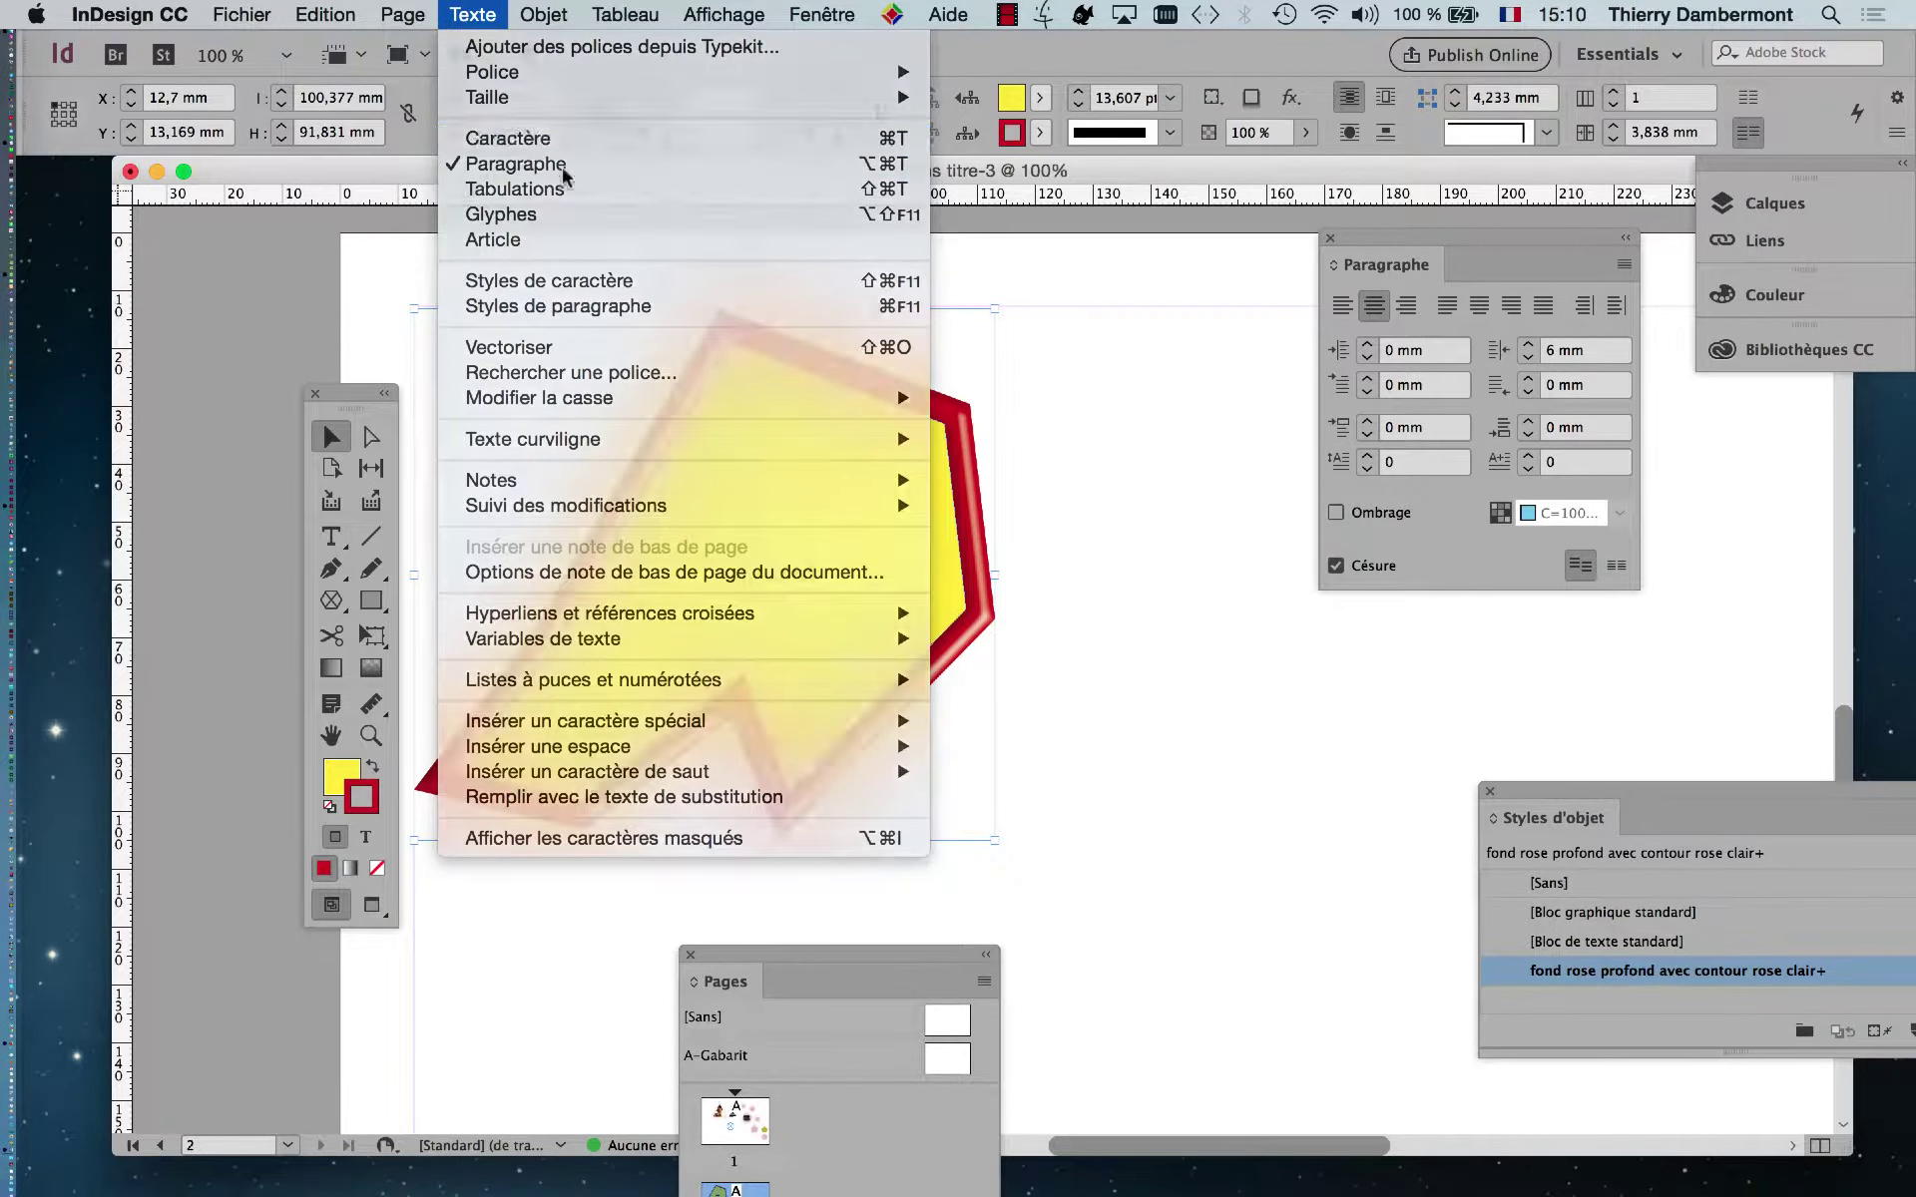
left_click(508, 138)
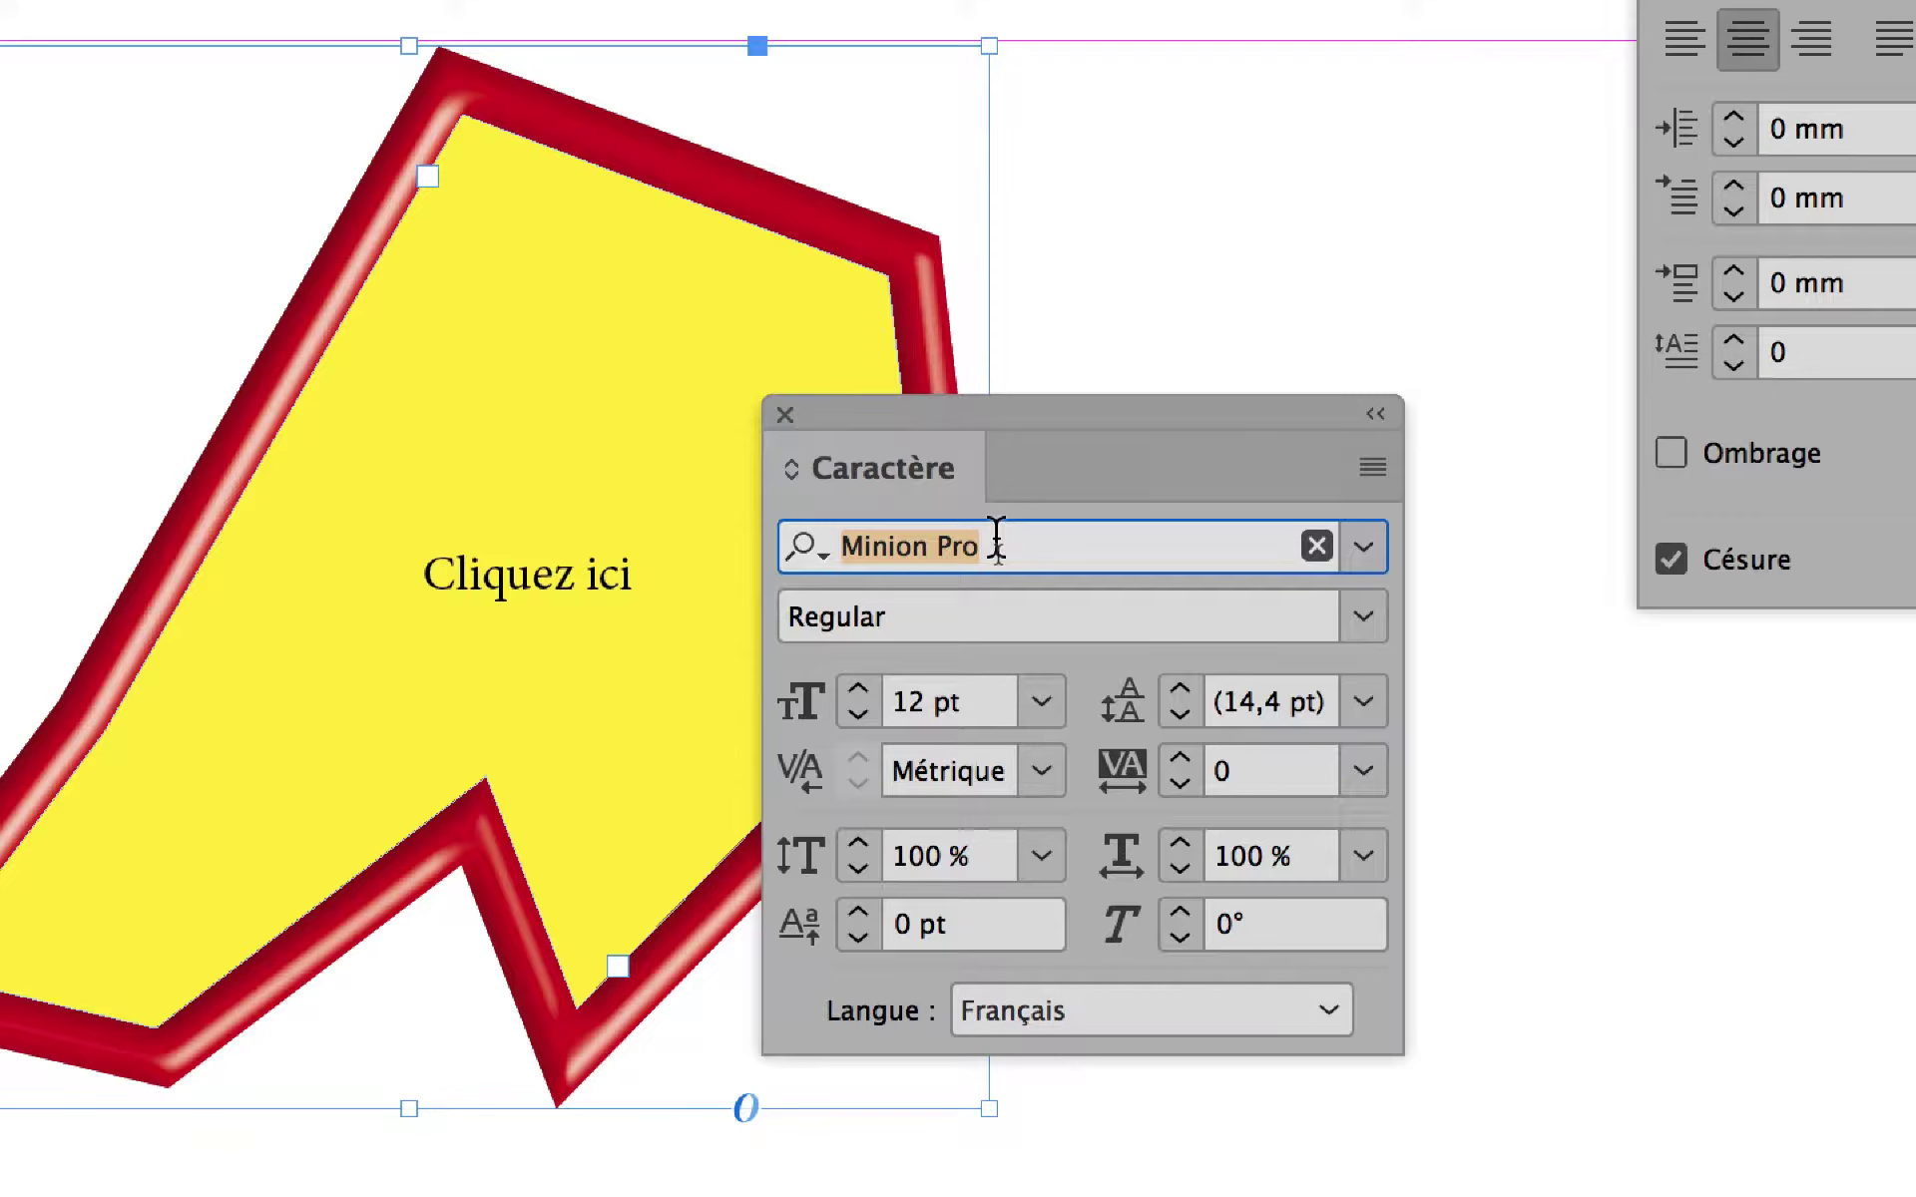
Preview successive font families on the "Cliquez ici" text, from Minion Pro through to Phosphate
left_click(937, 558)
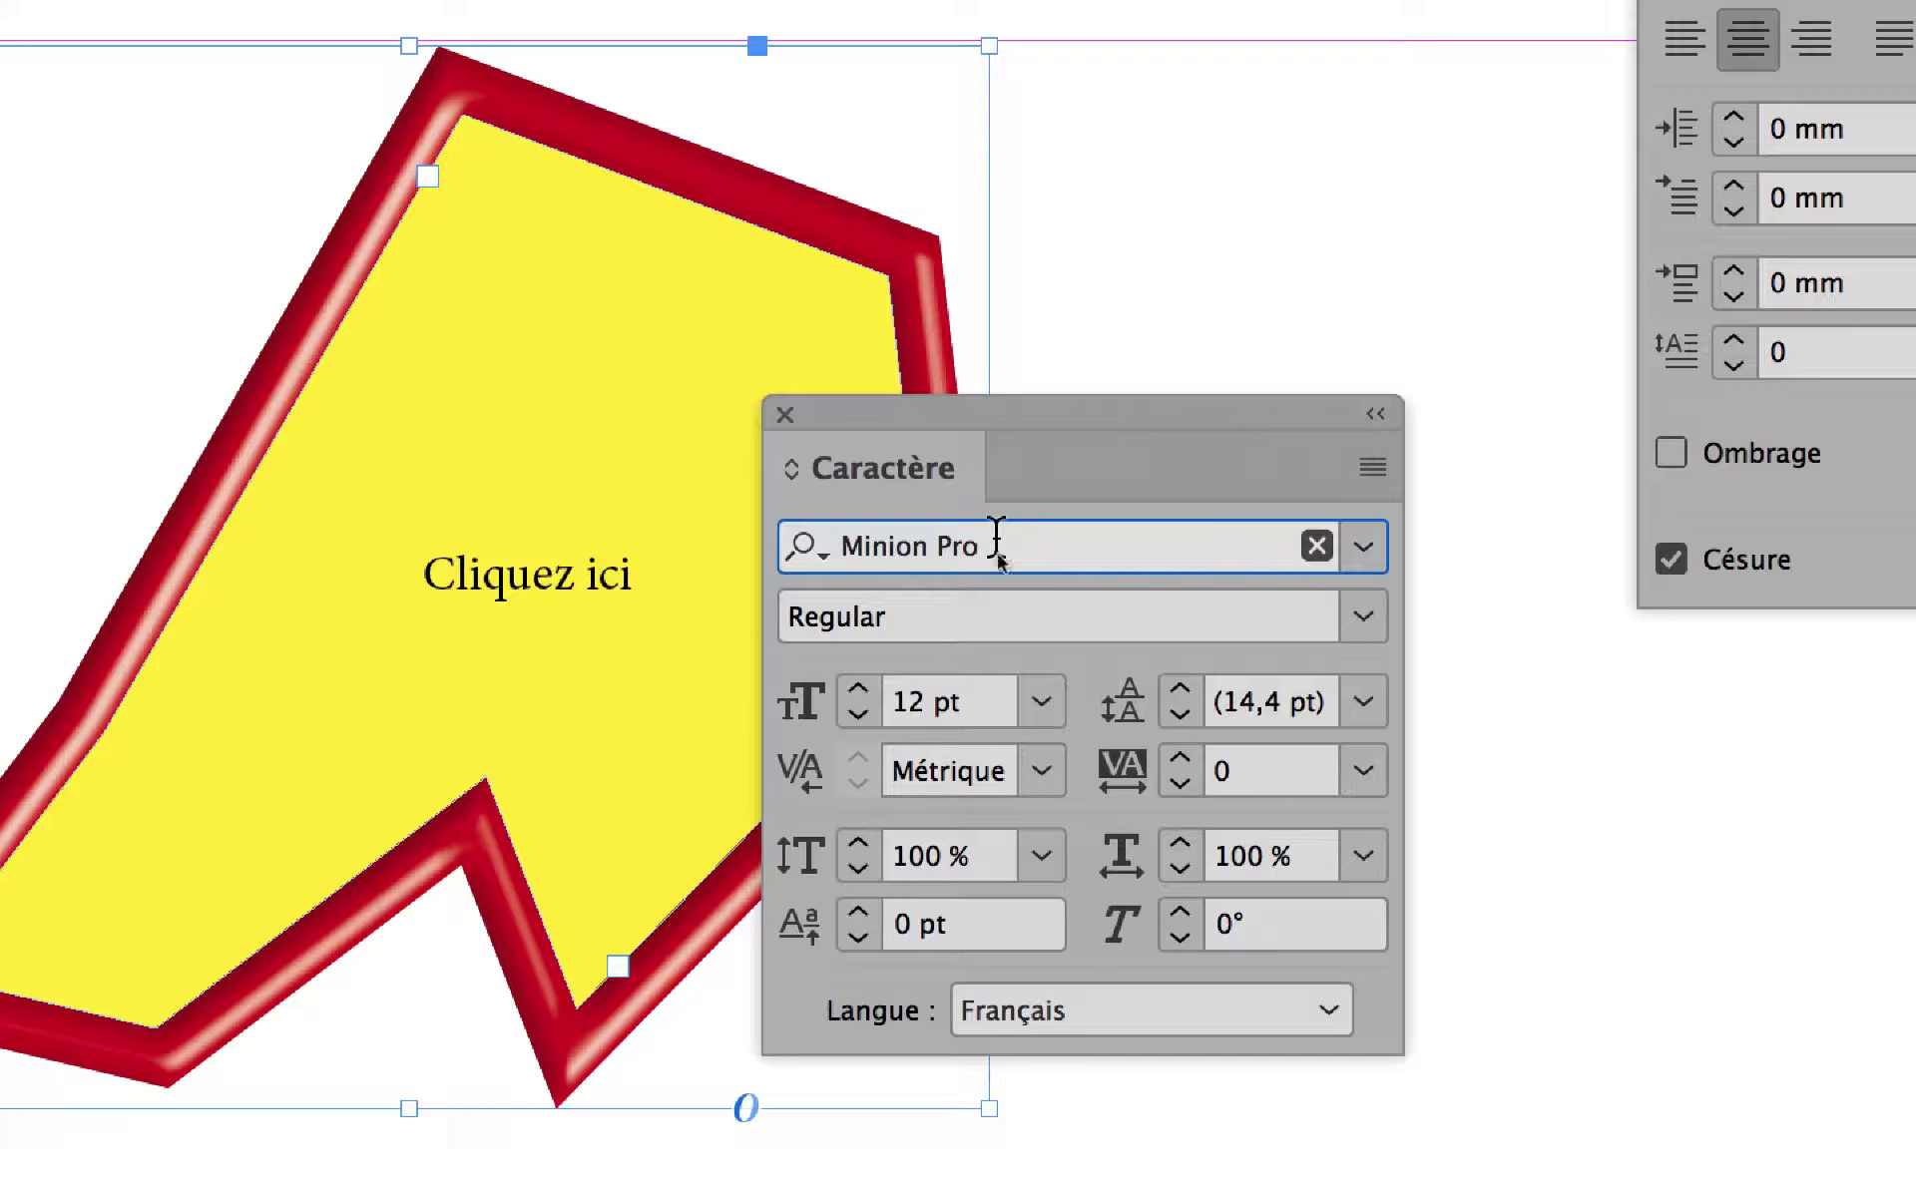
key("Up")
key("Up")
key("Down")
key("Down")
key("Down")
key("Down")
key("Down")
key("Down")
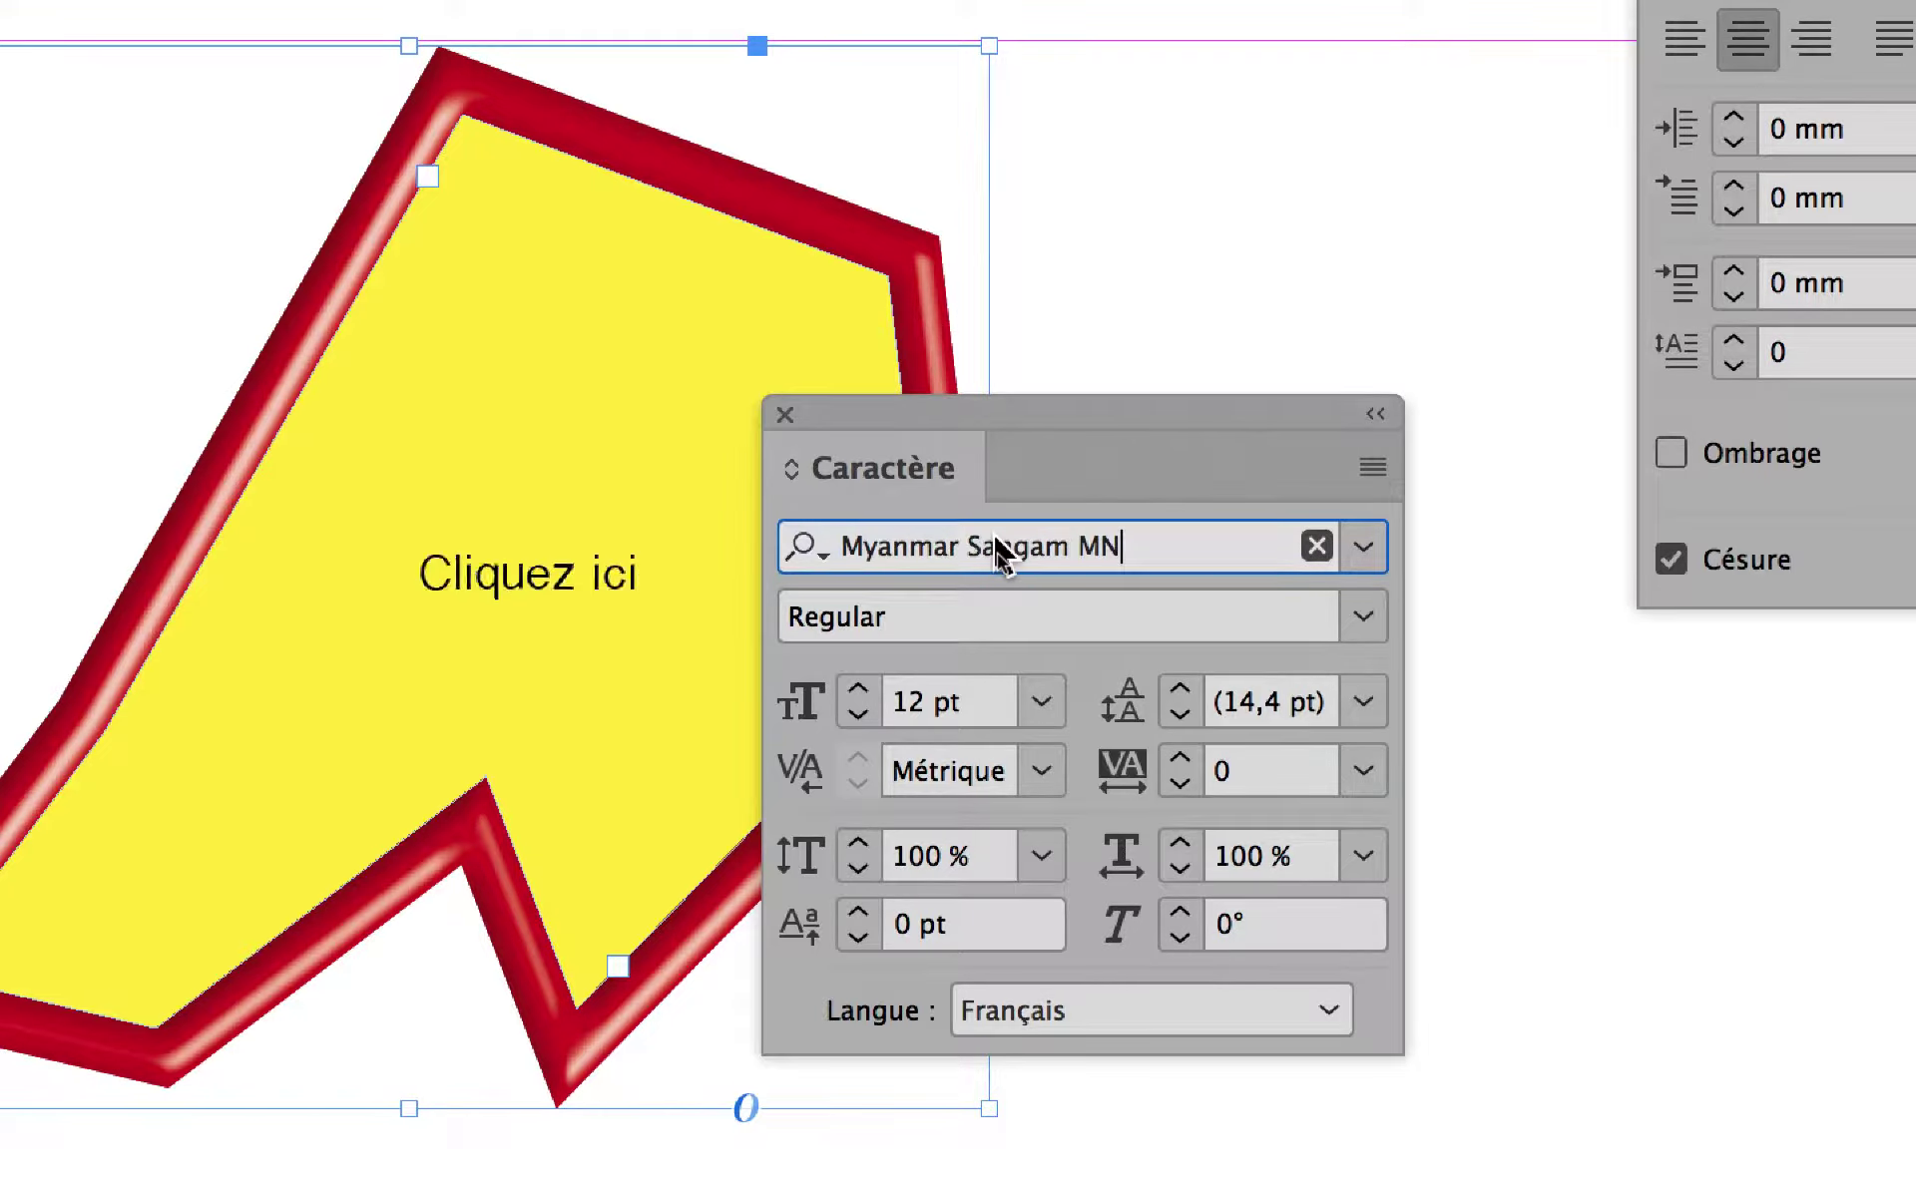
key("Down")
key("Down")
key("Down")
key("Down")
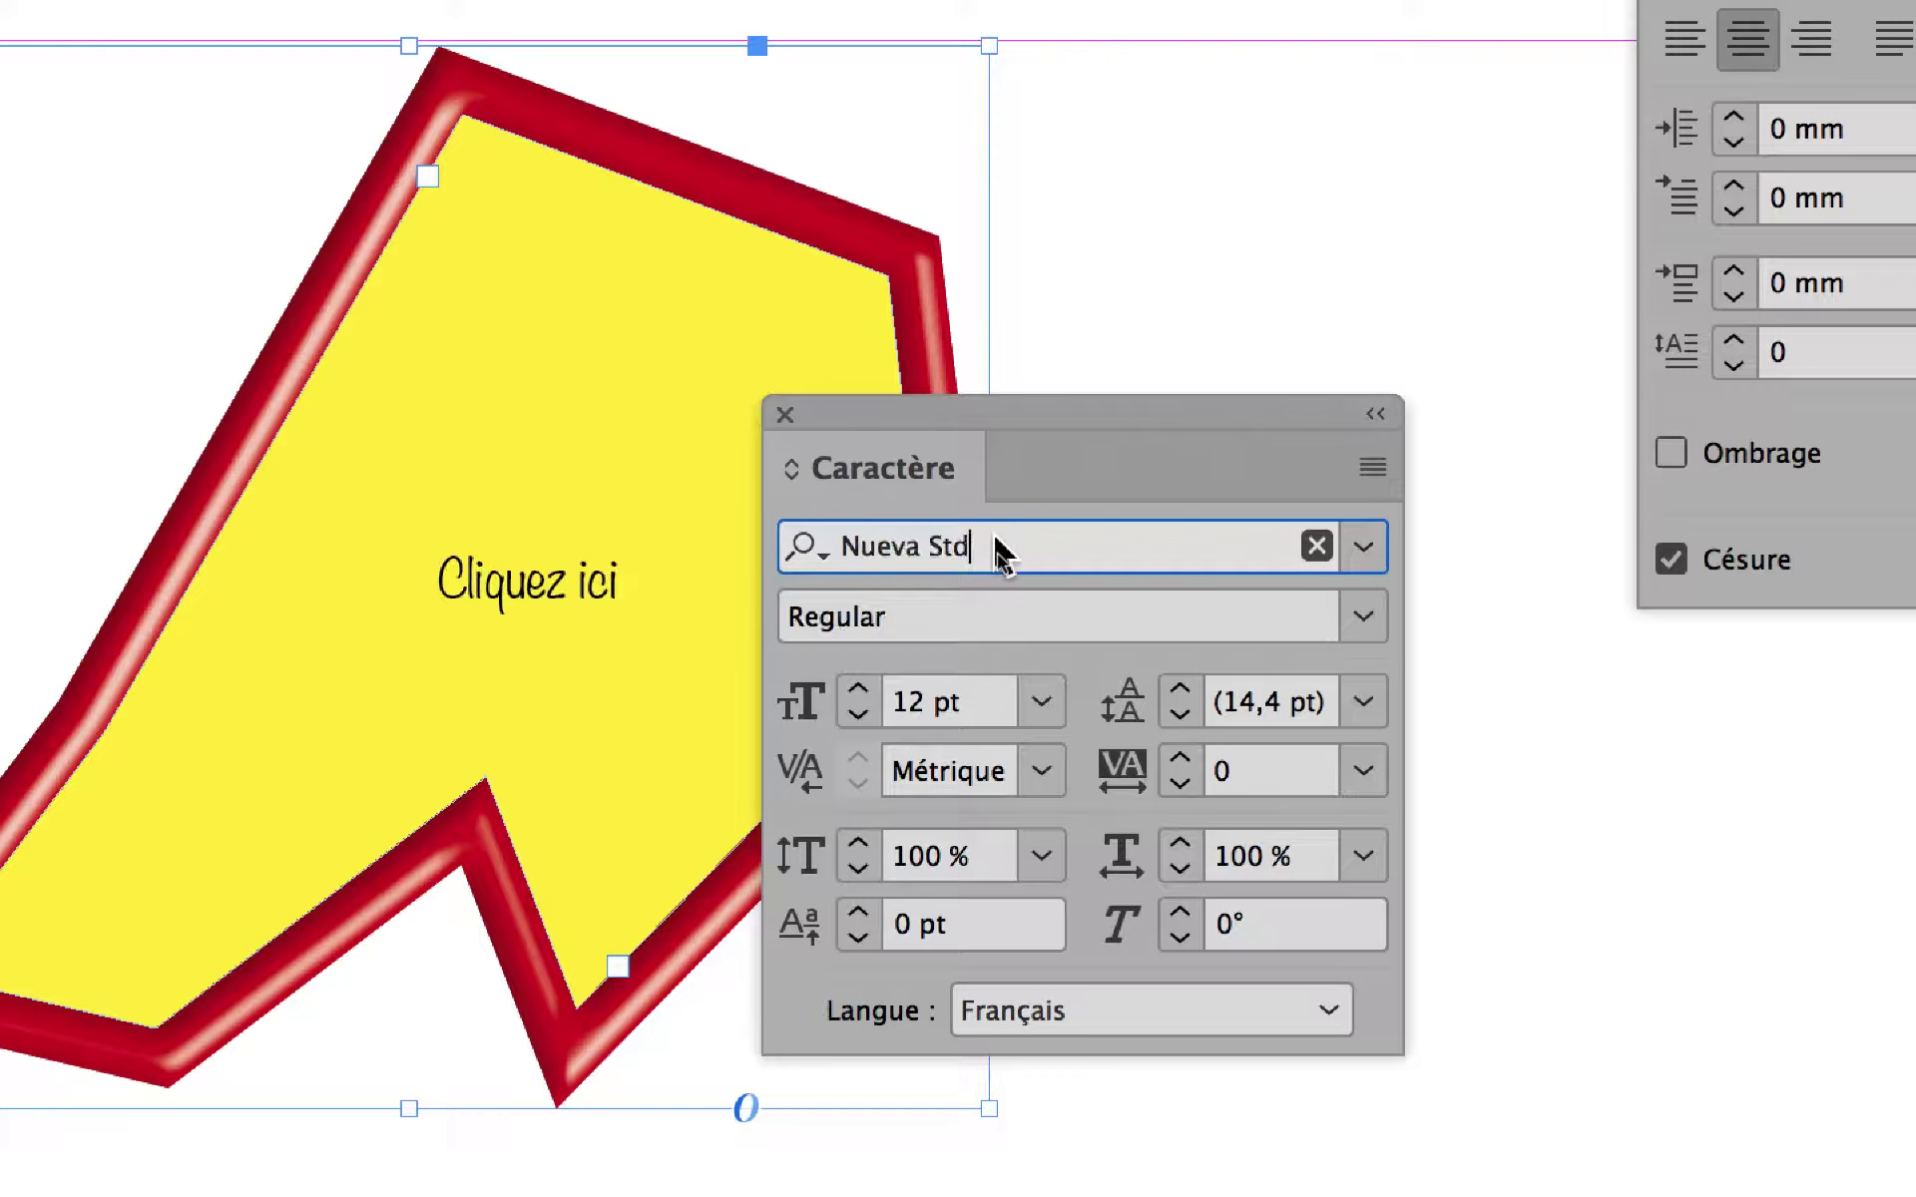
key("Down")
key("Down")
key("Down")
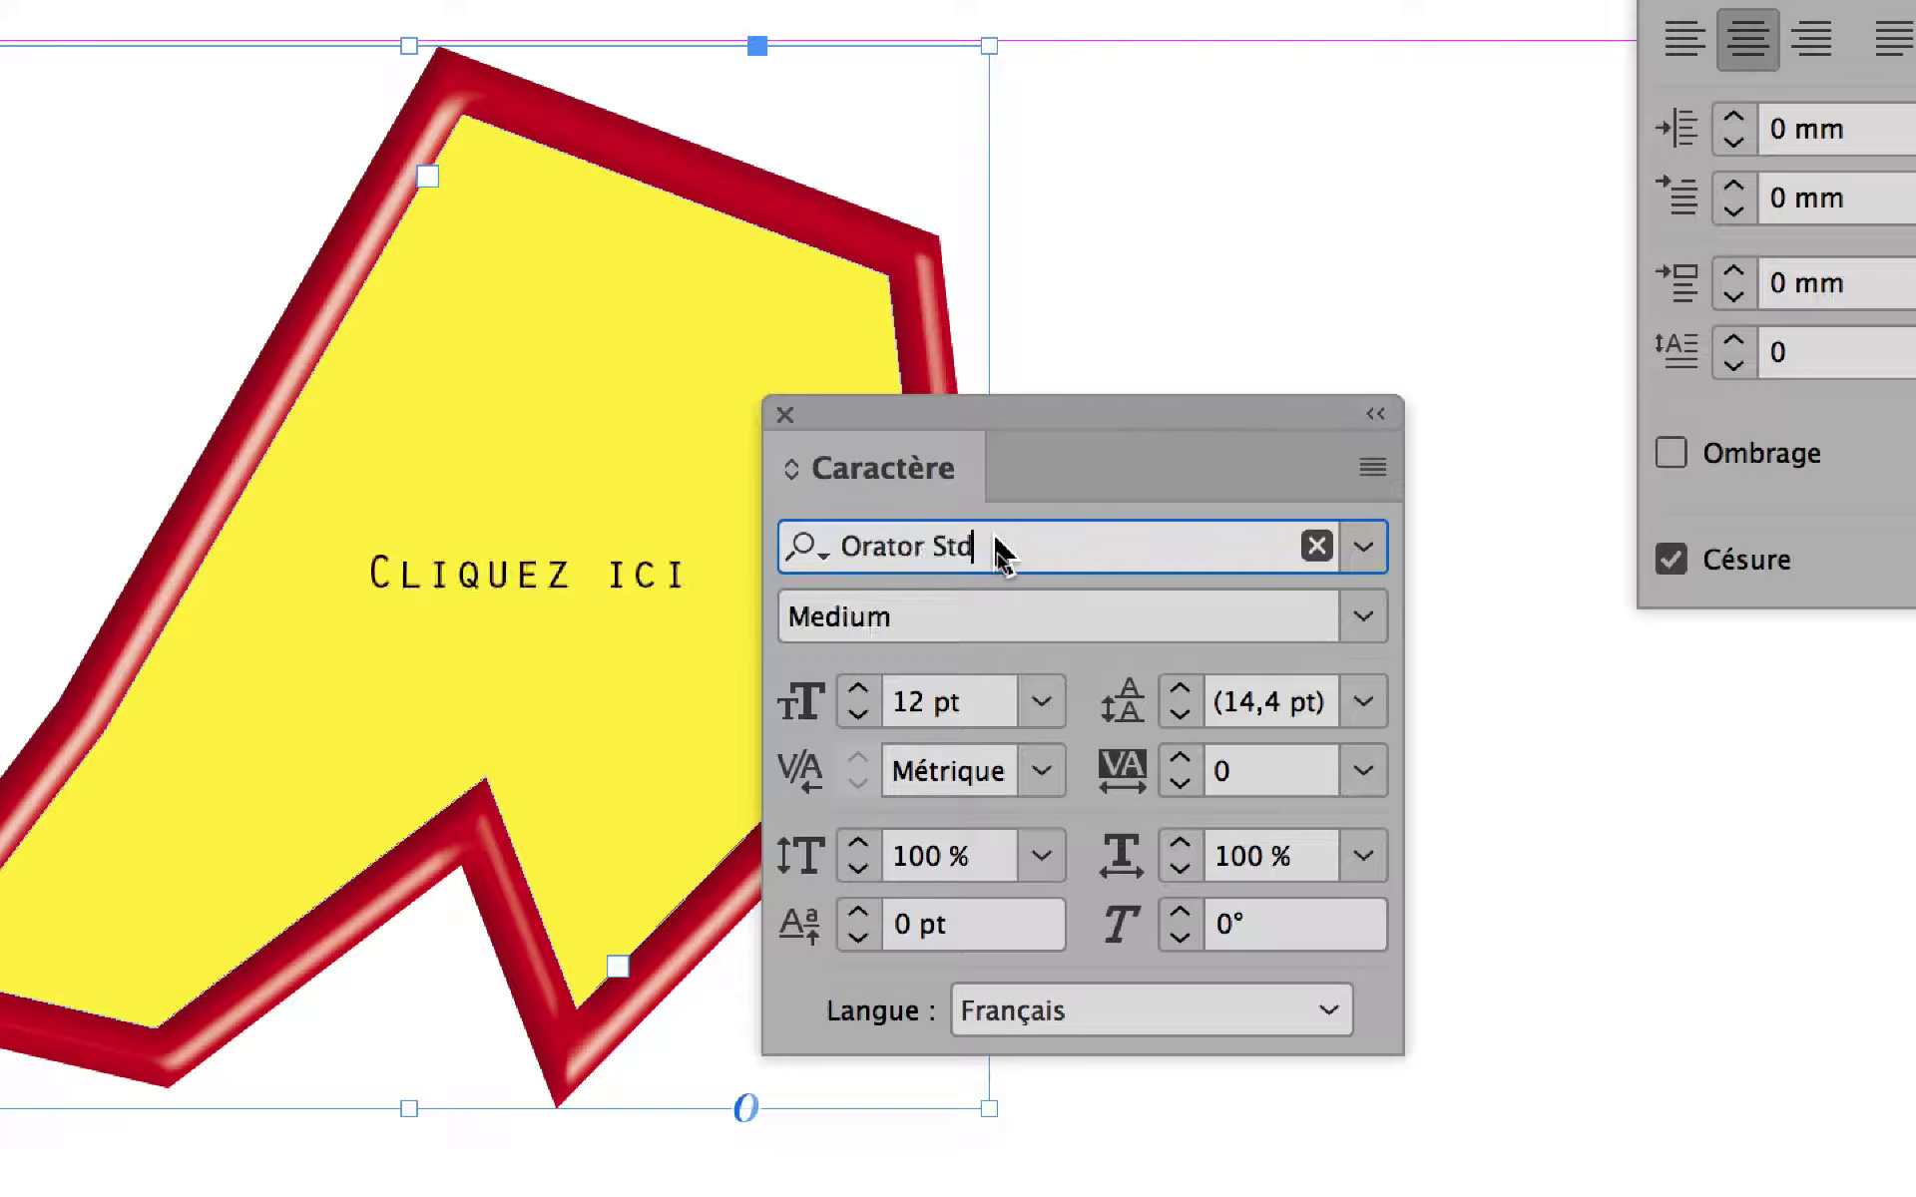
key("Down")
key("Down")
key("Down")
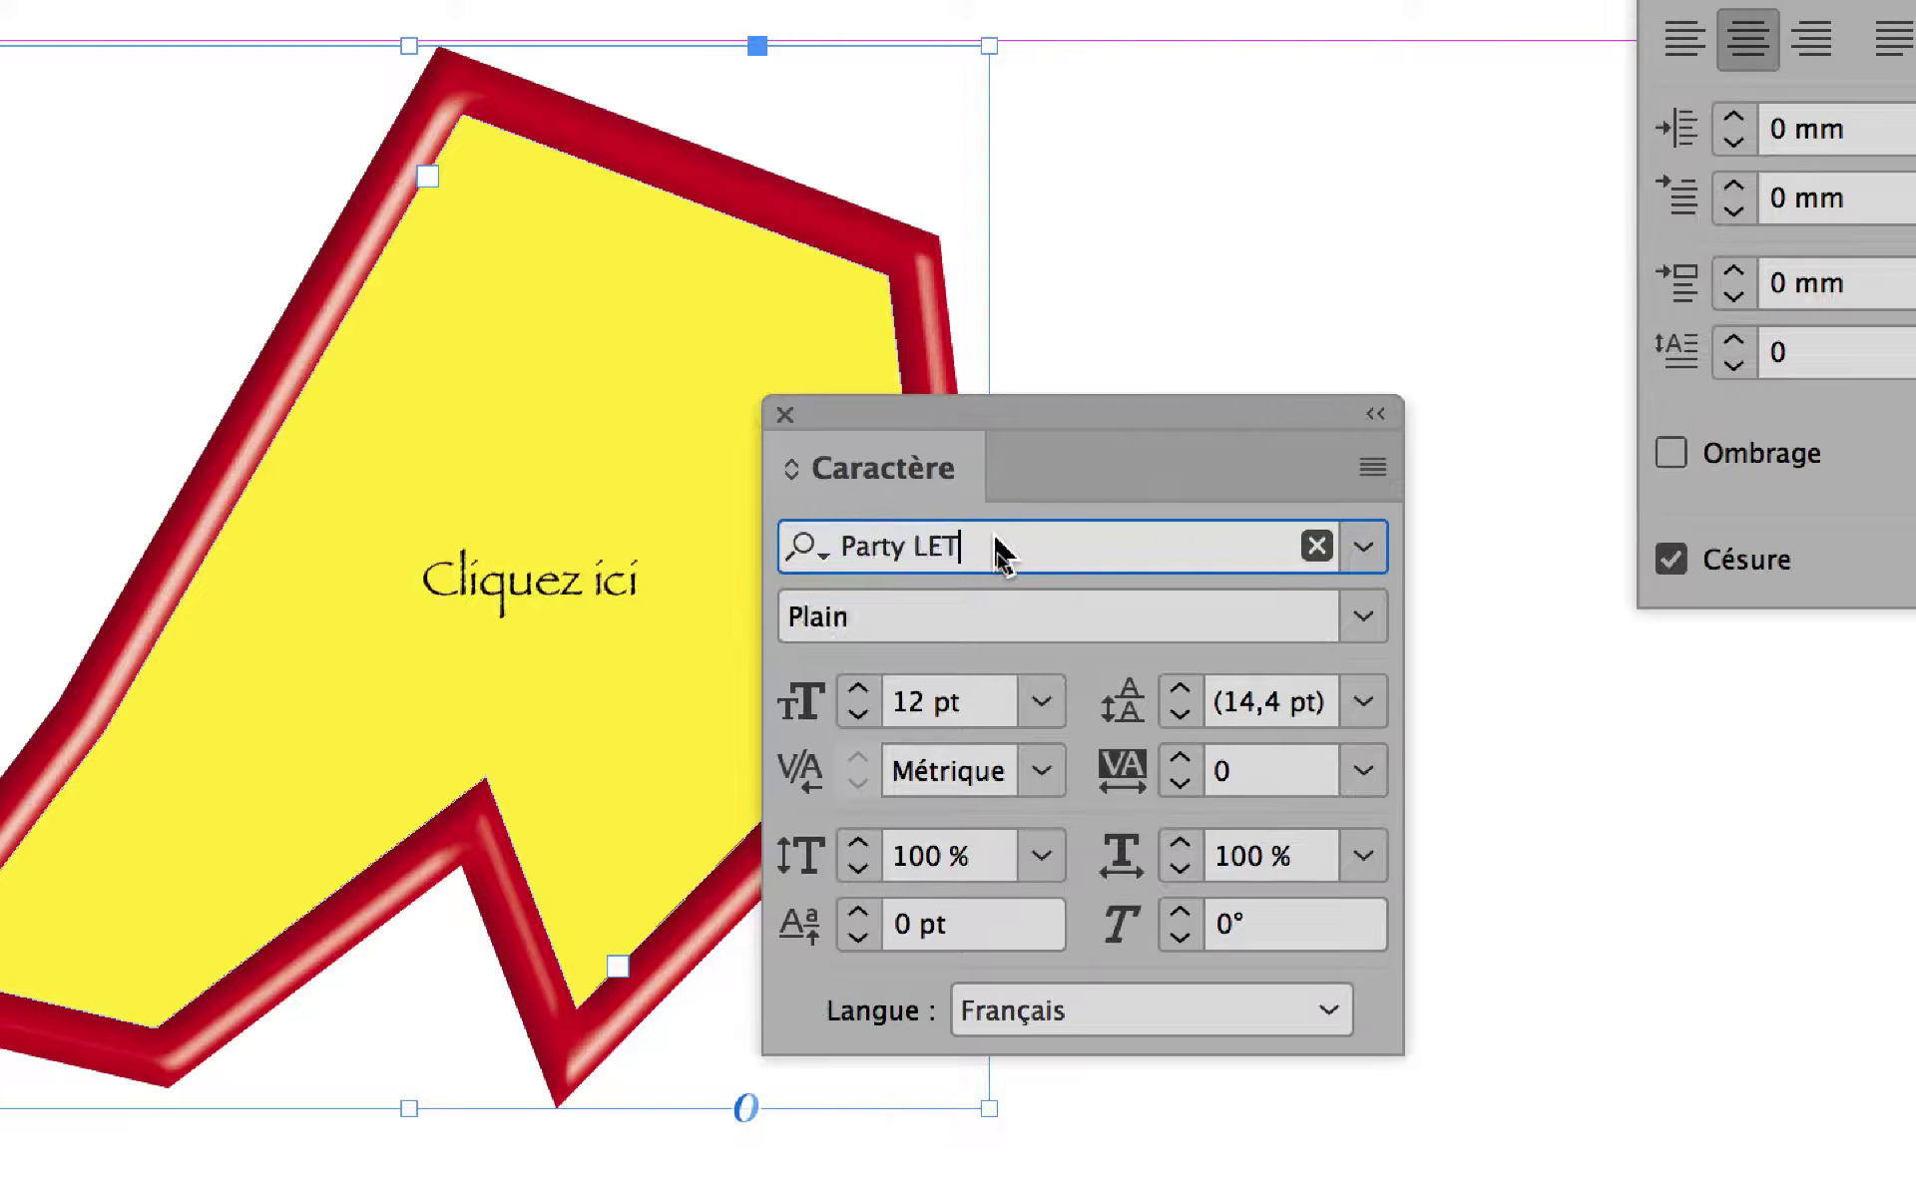
key("Down")
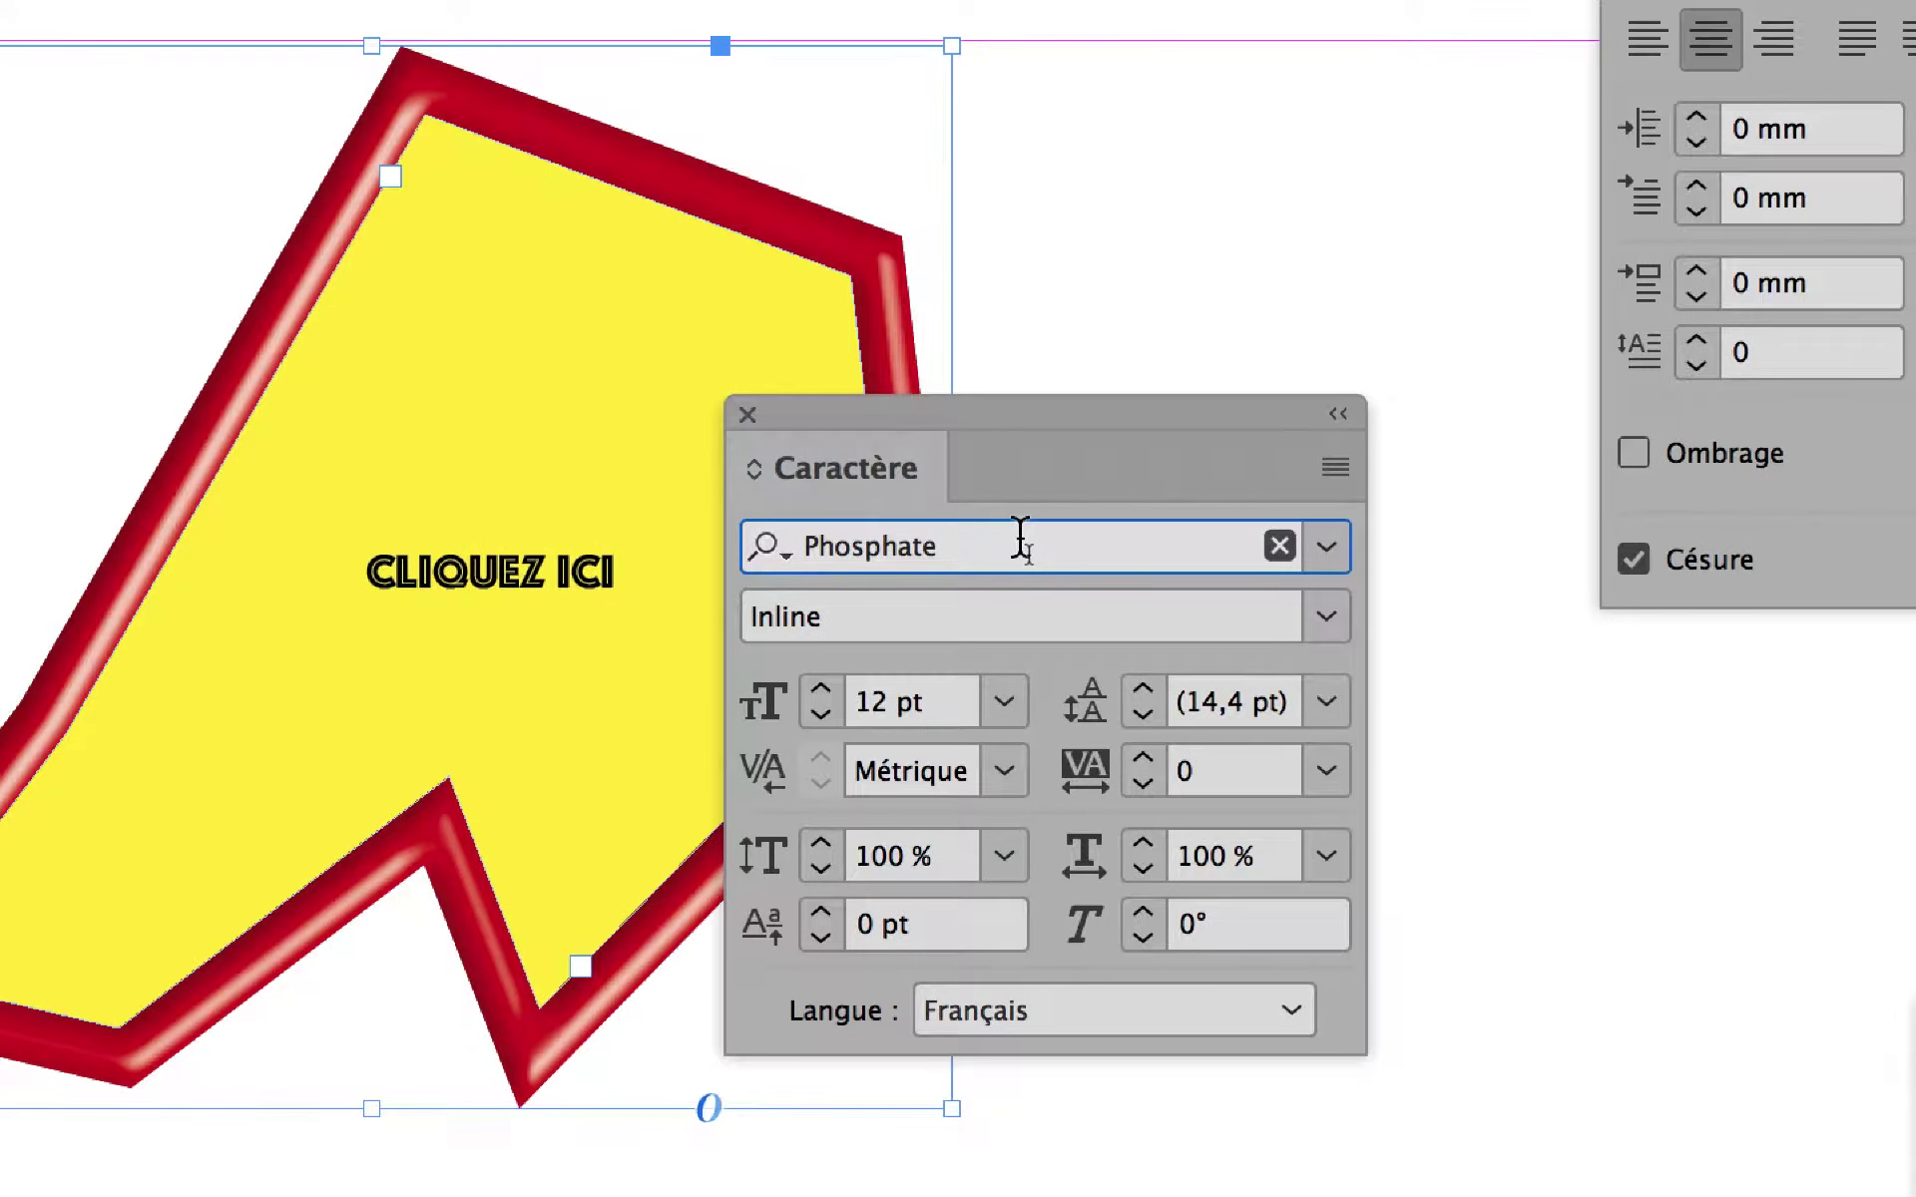
Apply the PT Sans font to the "Cliquez ici" text
left_click(1326, 545)
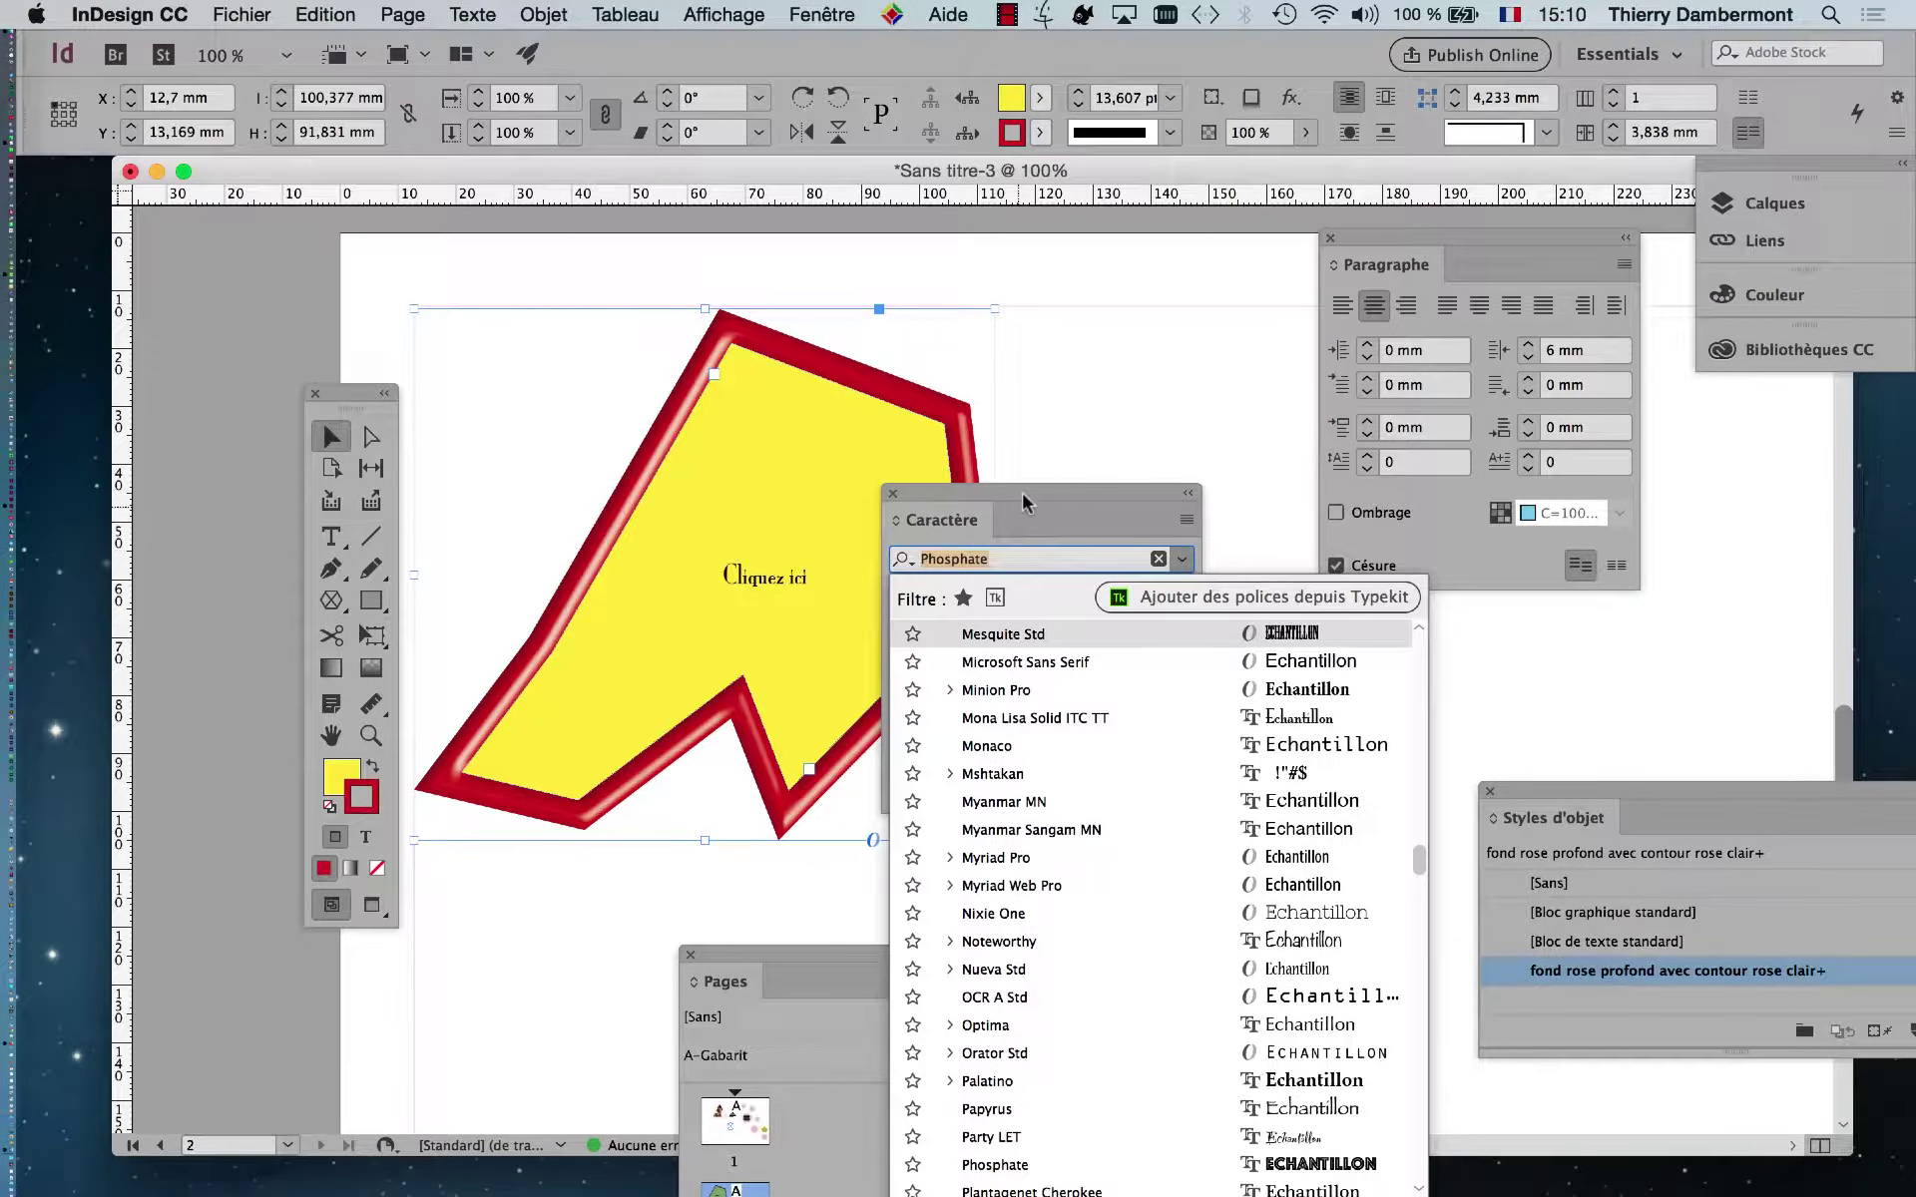
left_click(1023, 502)
left_click_drag(1023, 502, 1175, 246)
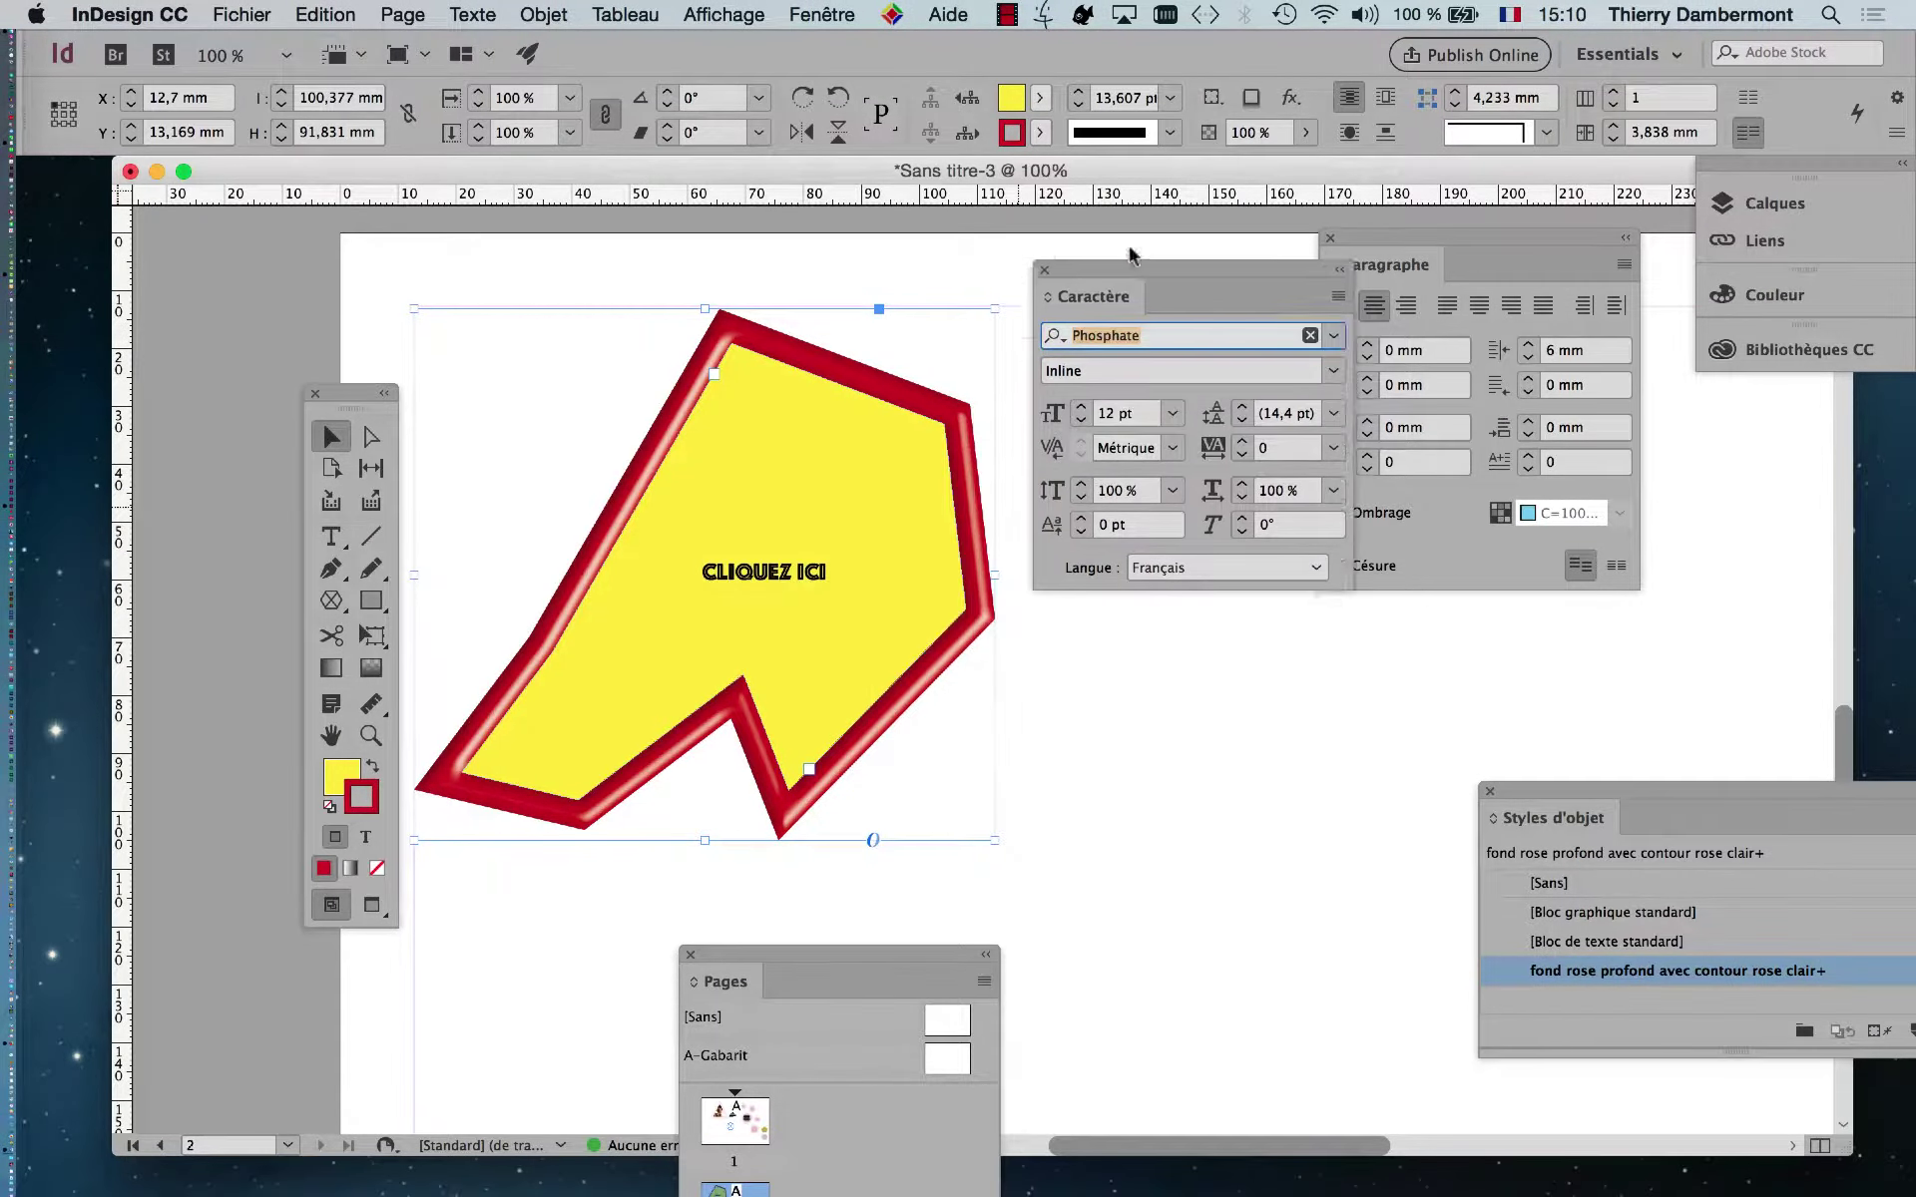
left_click(1331, 305)
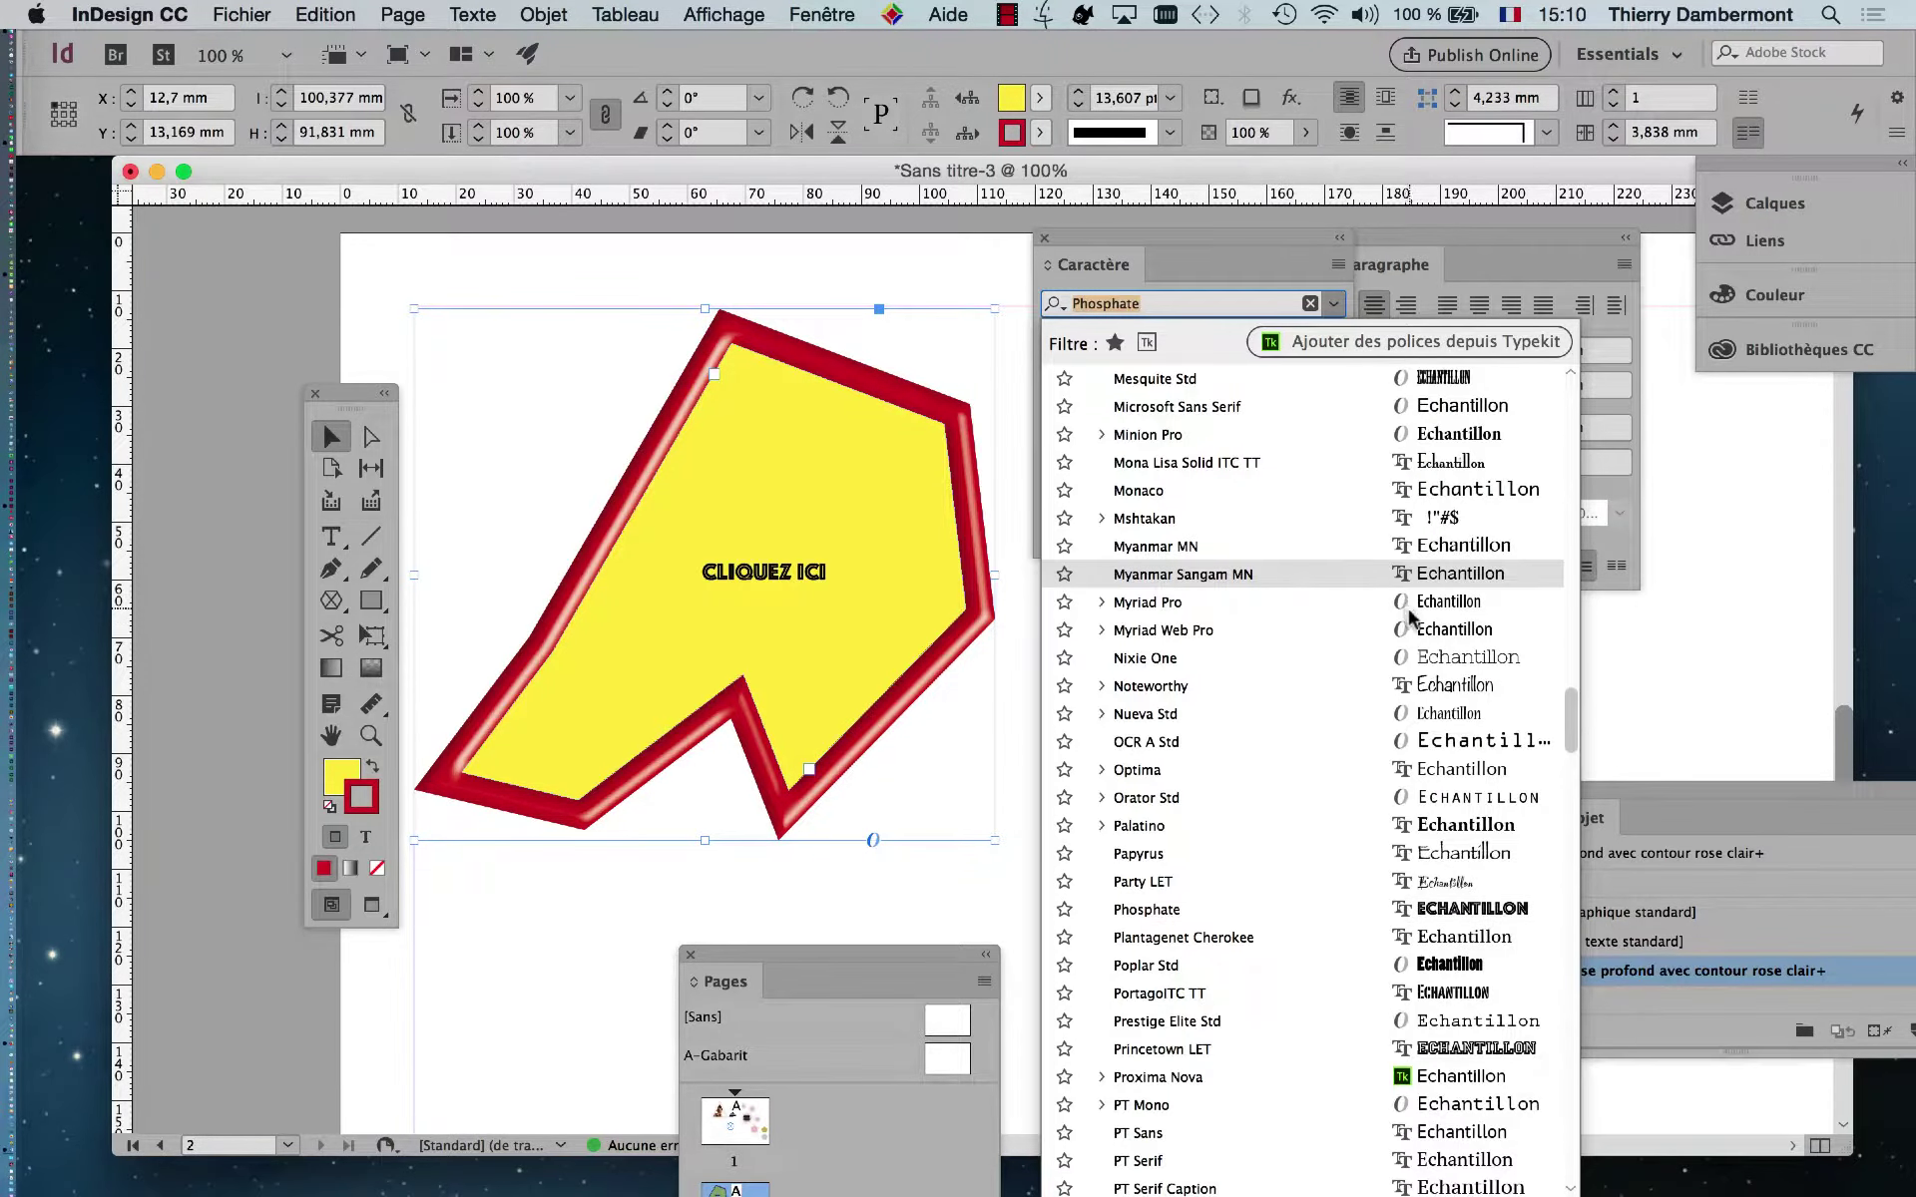
scroll(1417, 669, "down", 10)
scroll(1416, 669, "down", 12)
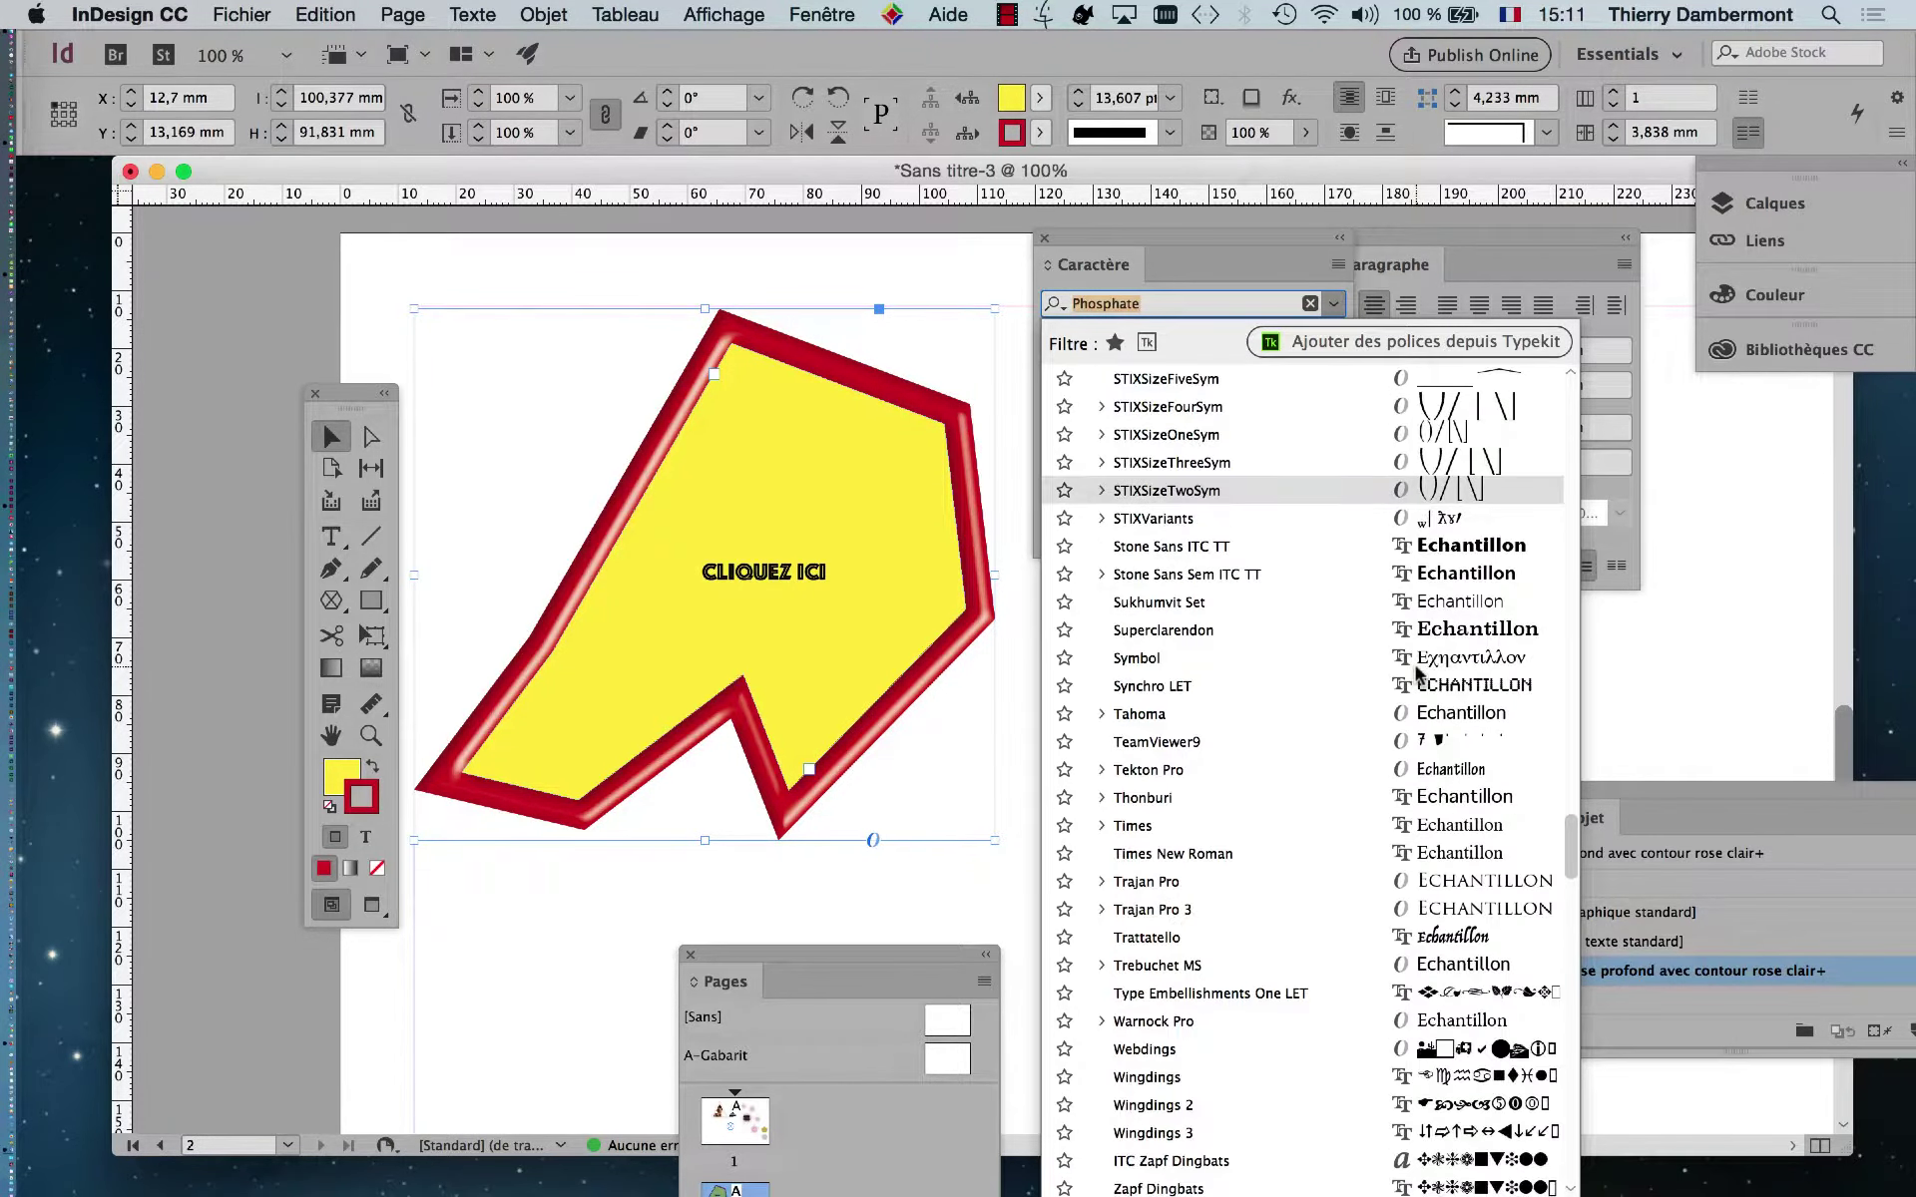
scroll(1417, 671, "down", 5)
scroll(1417, 670, "up", 15)
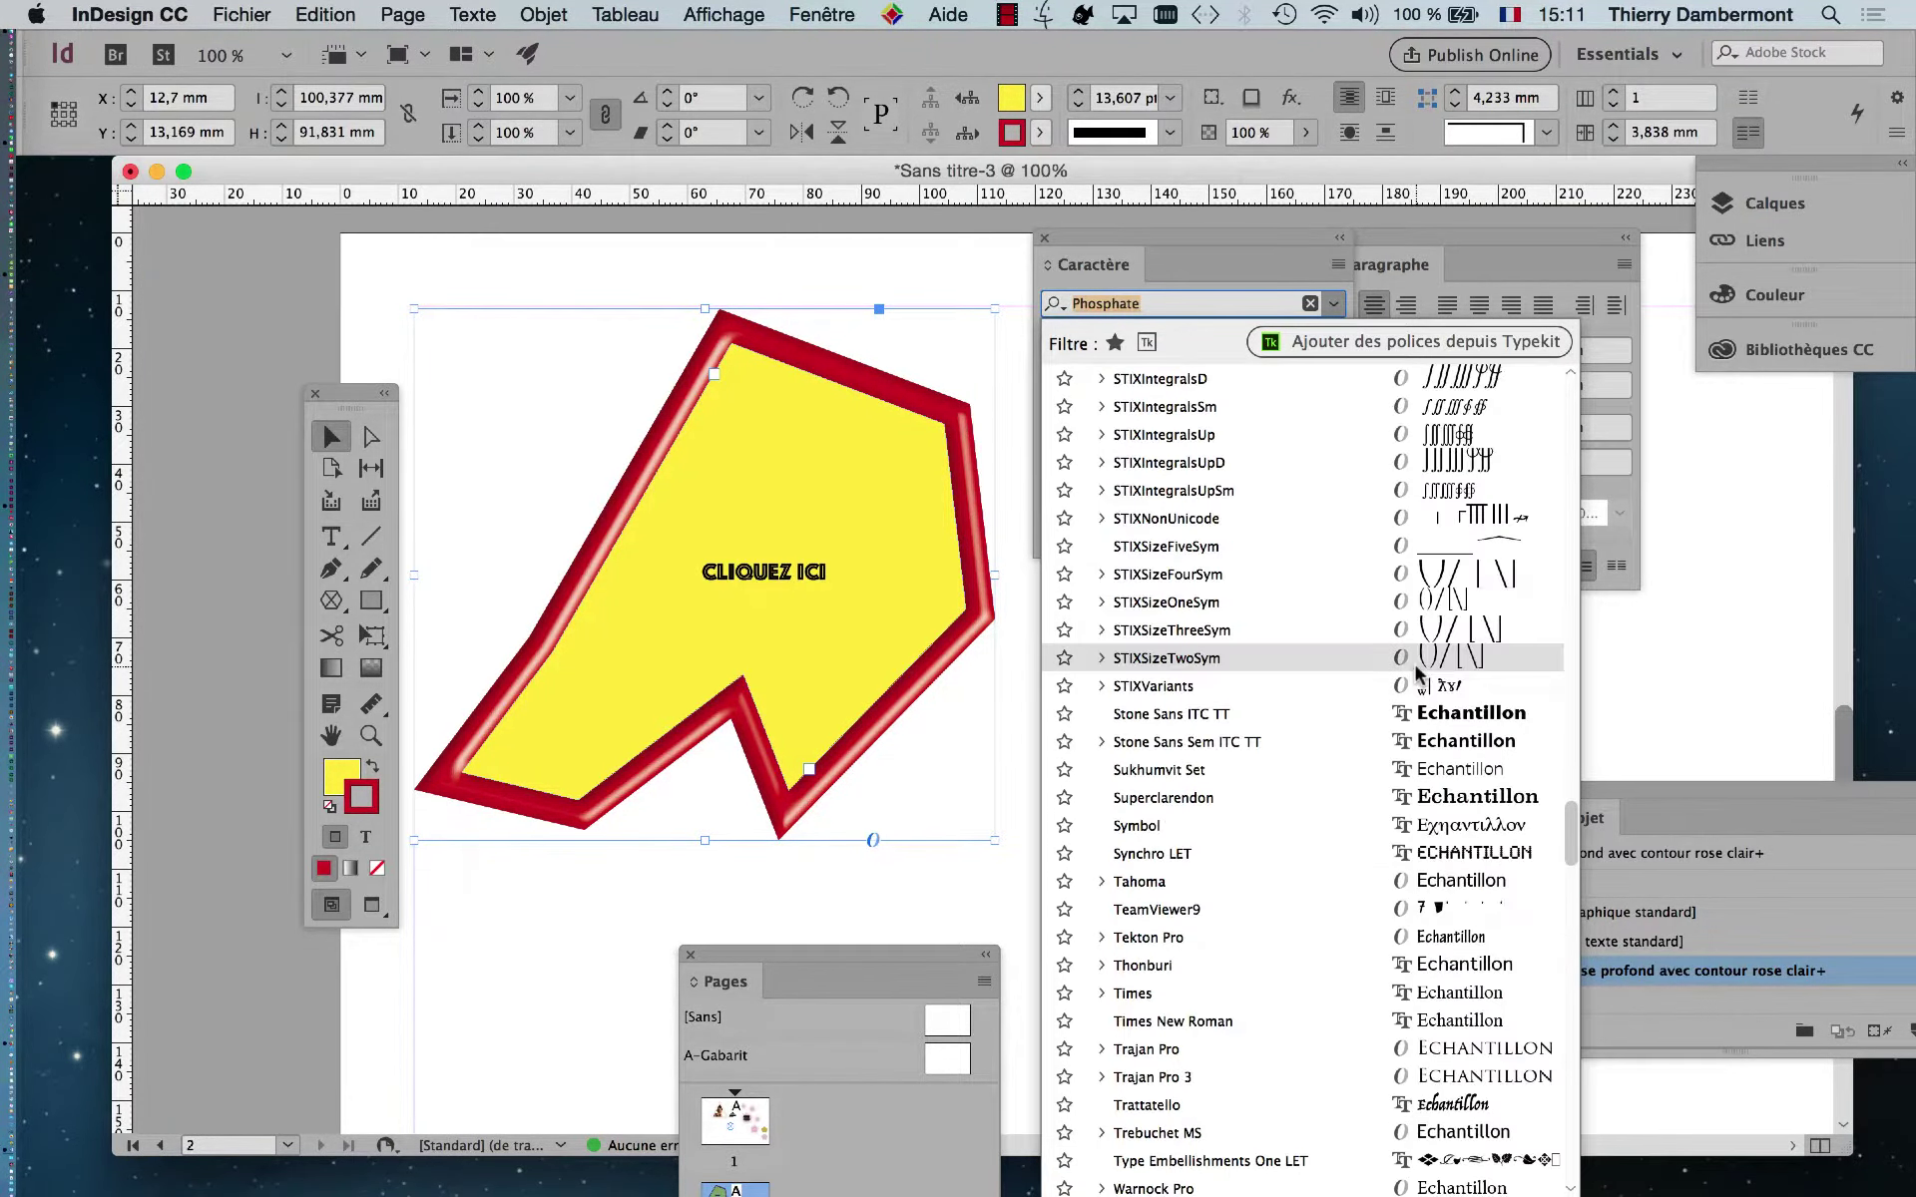
scroll(1416, 671, "up", 3)
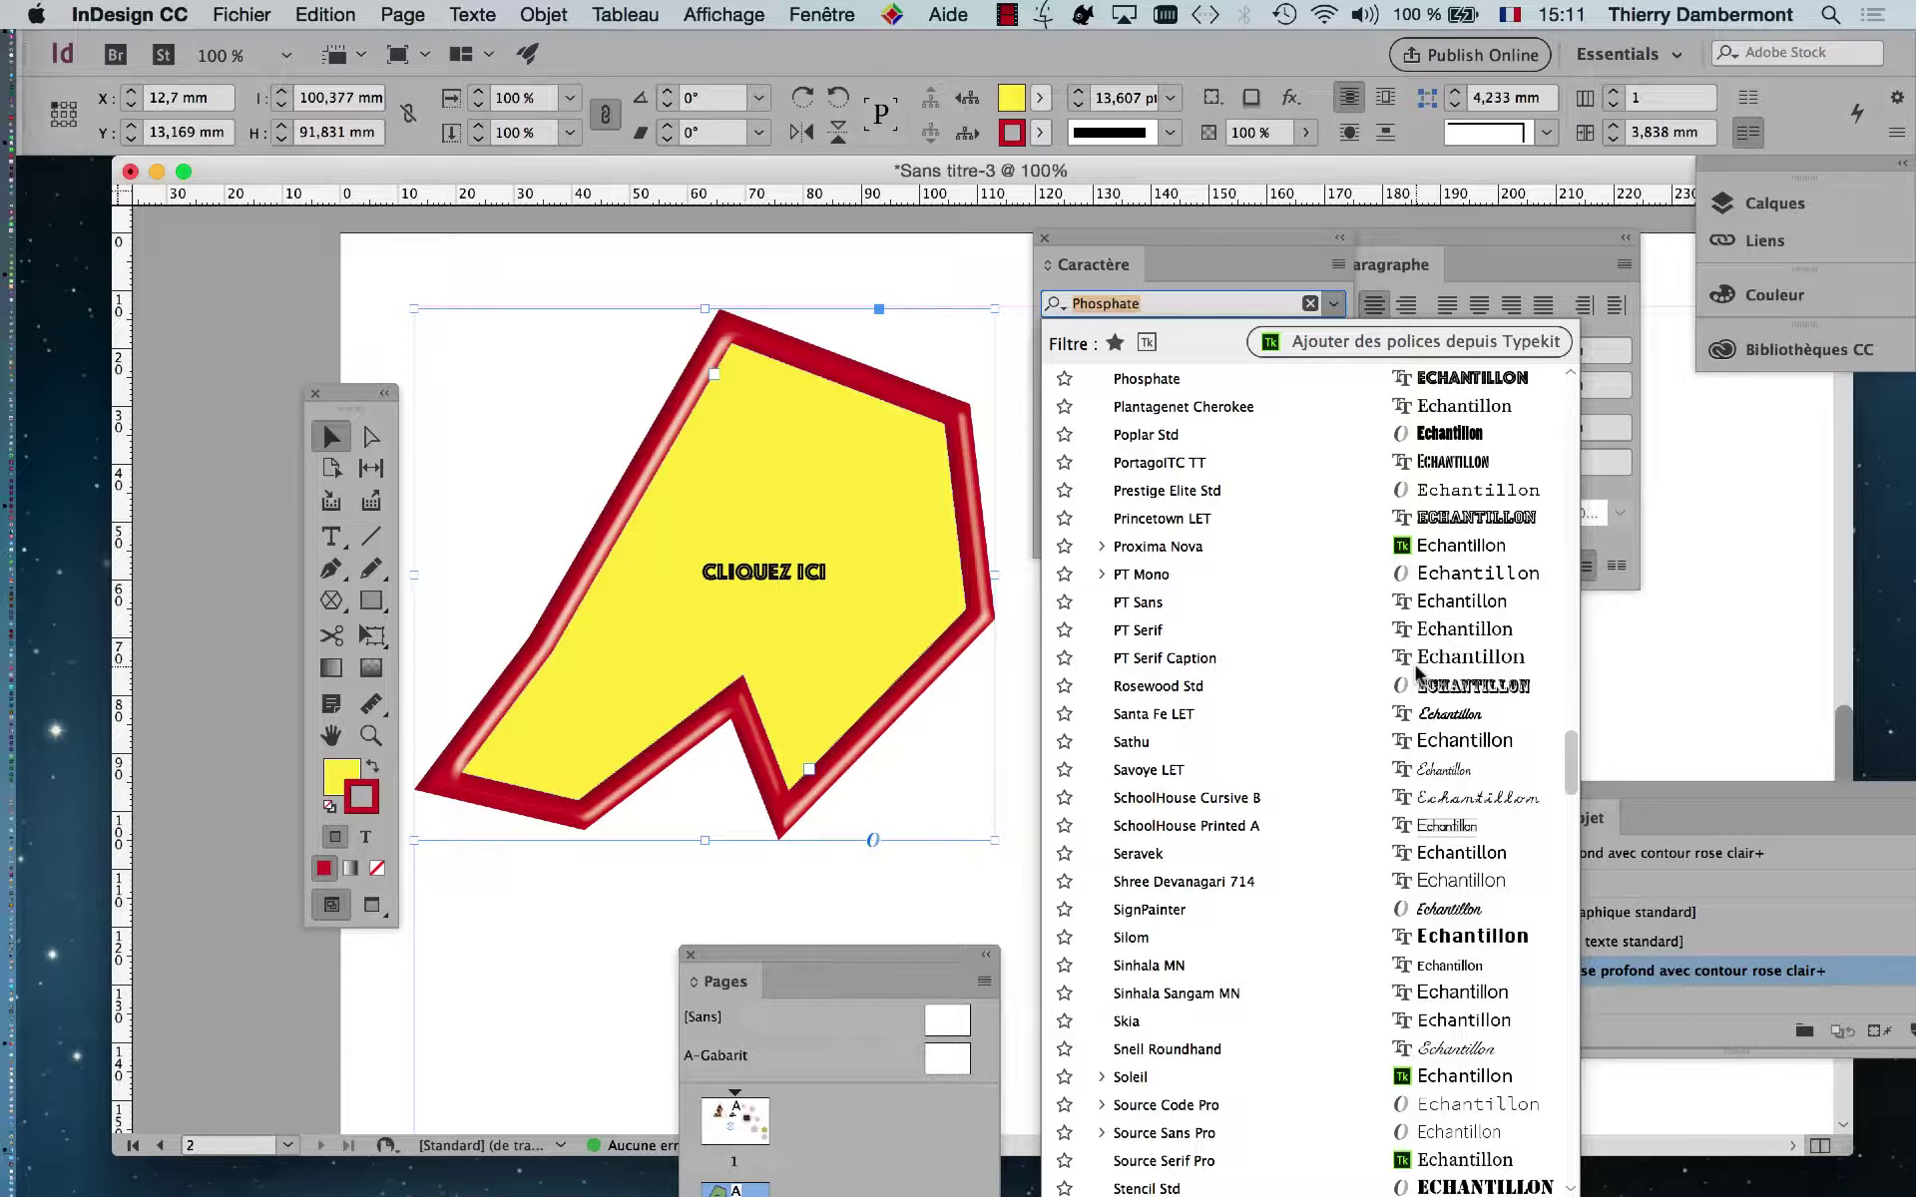
left_click(1422, 601)
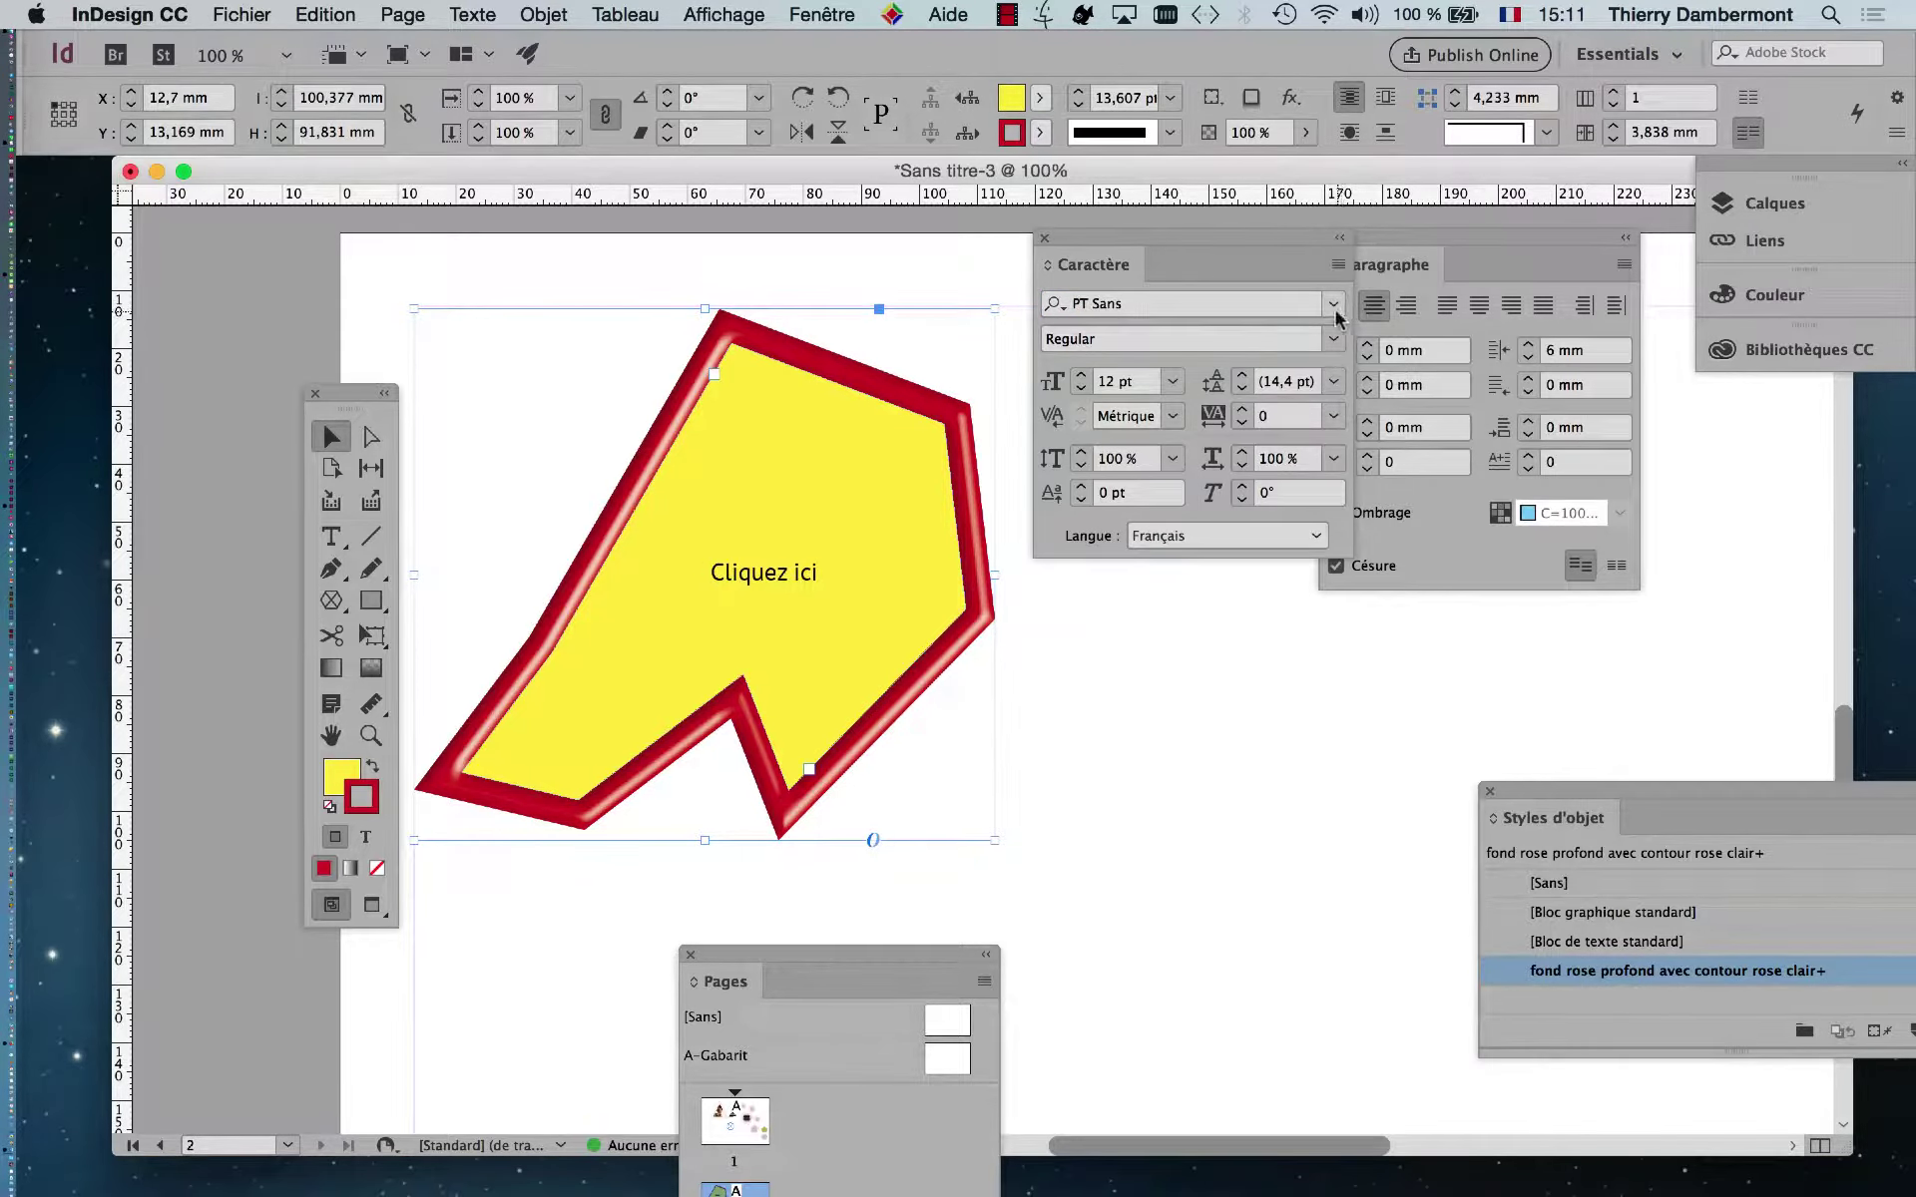
Apply the Arial Black font to the "Cliquez ici" text and separate the overlapping Paragraph and Character panels
left_click(1333, 341)
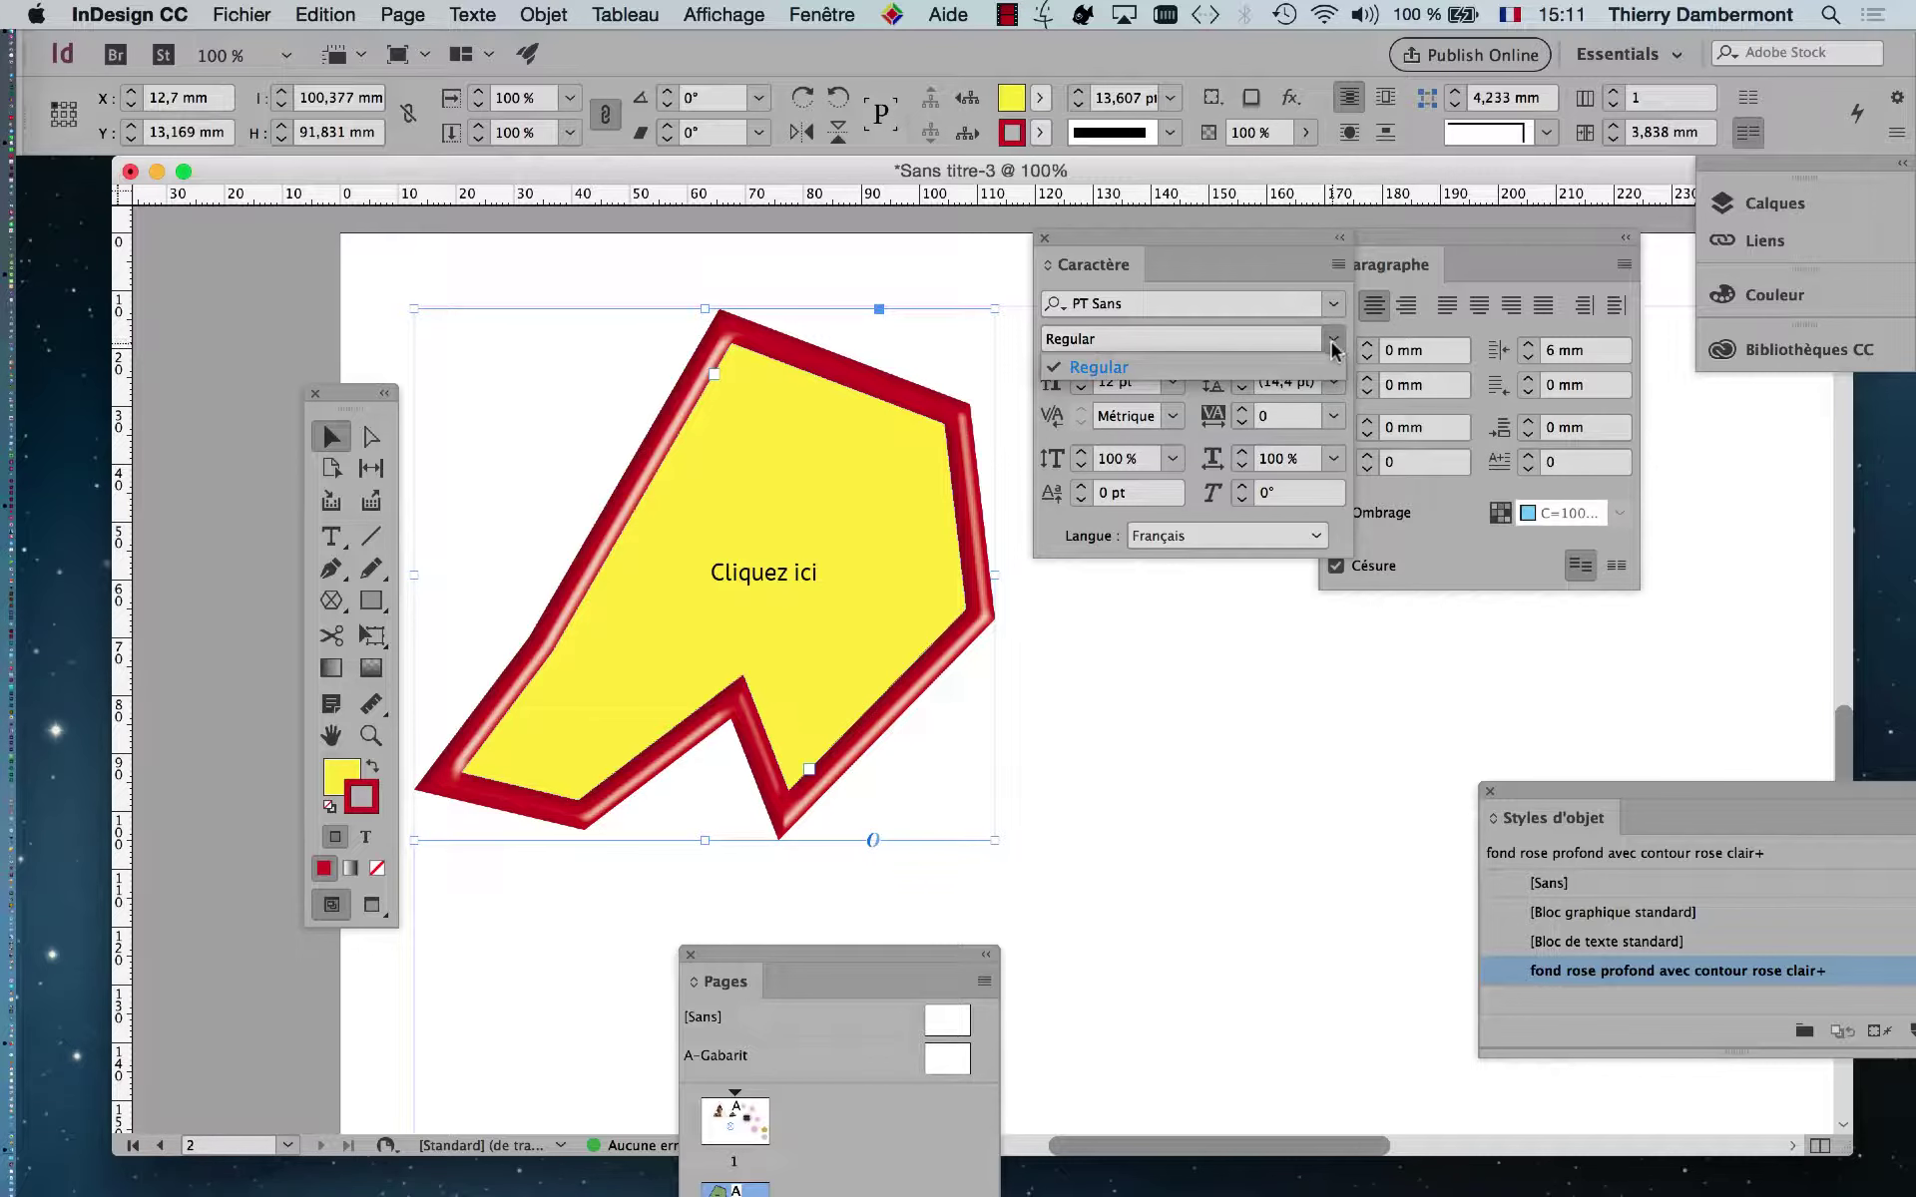
left_click(1335, 303)
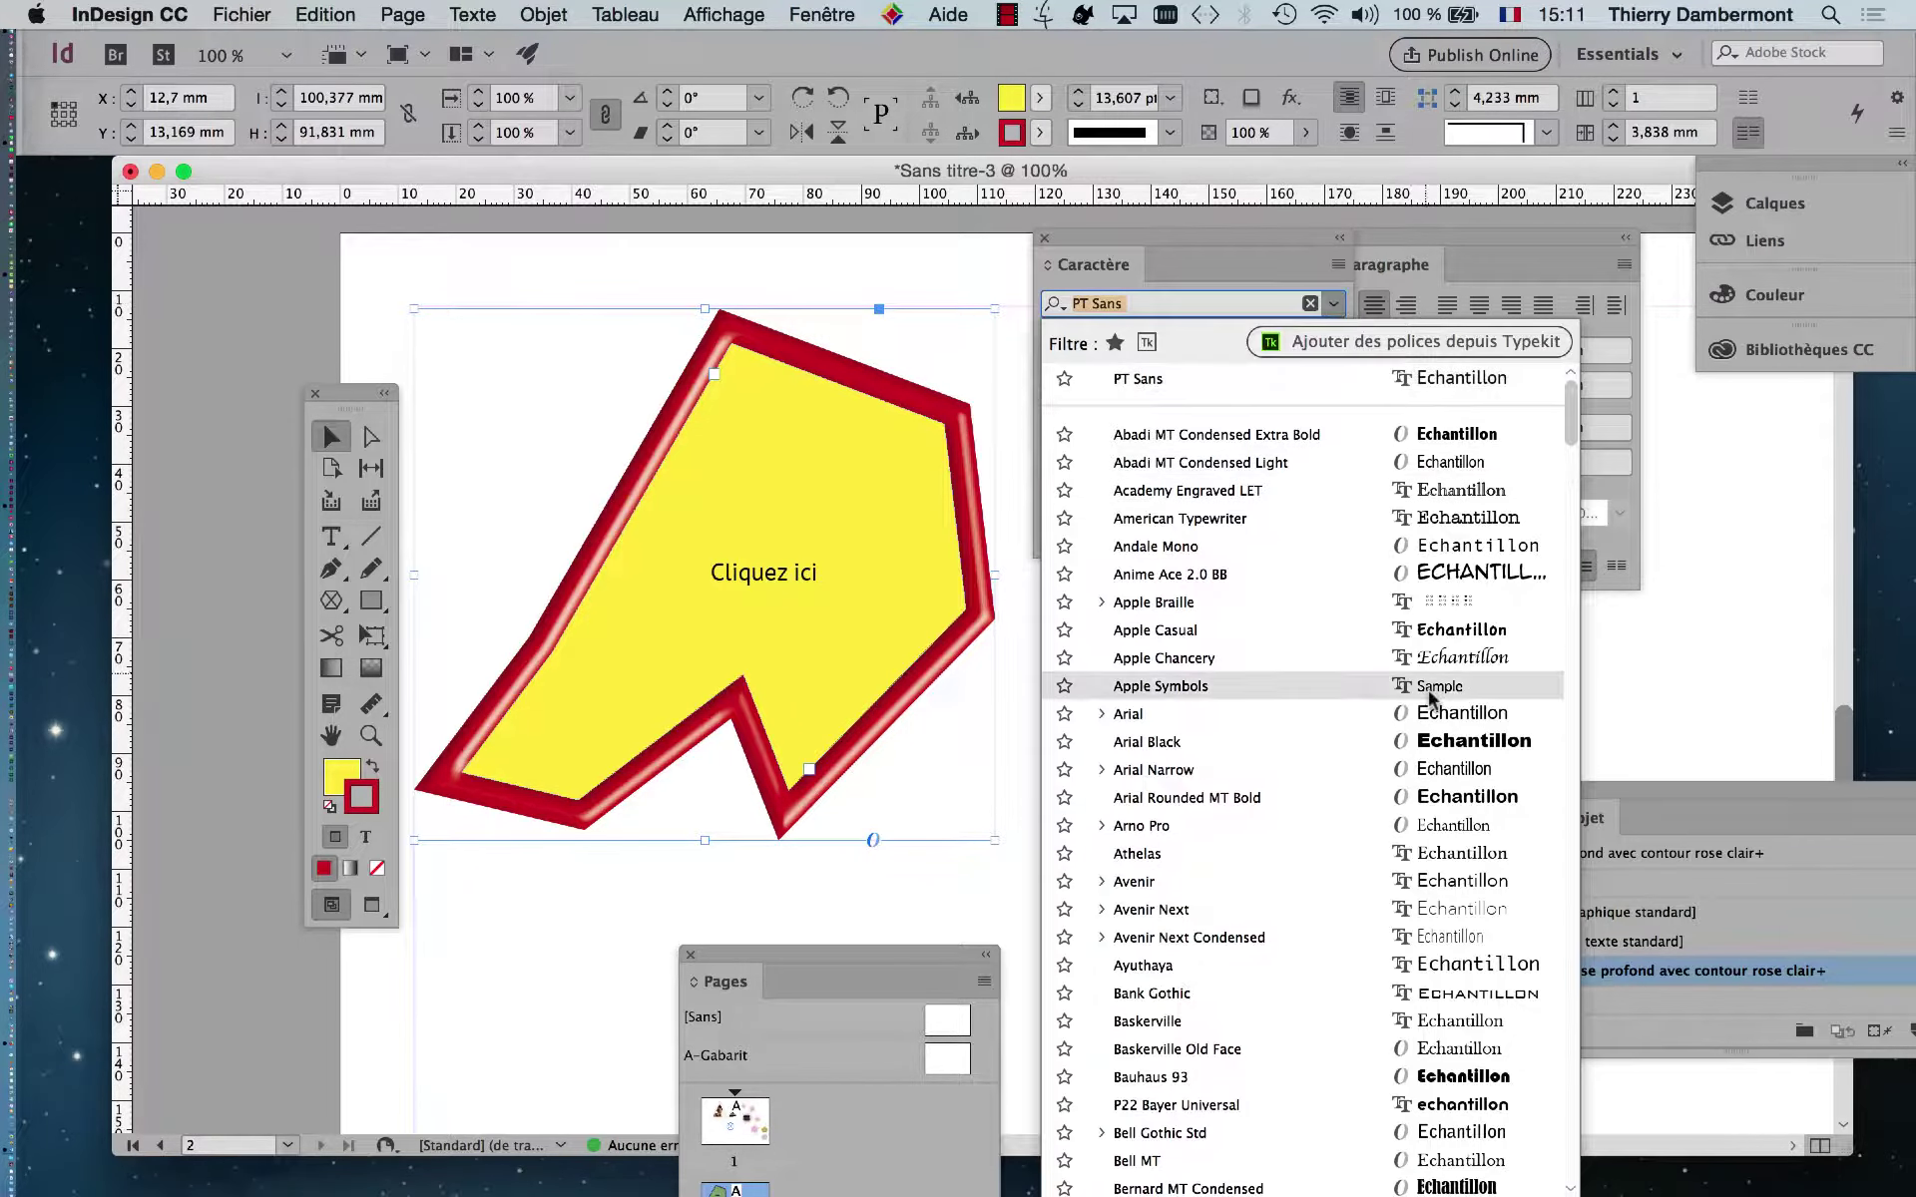
left_click(1433, 741)
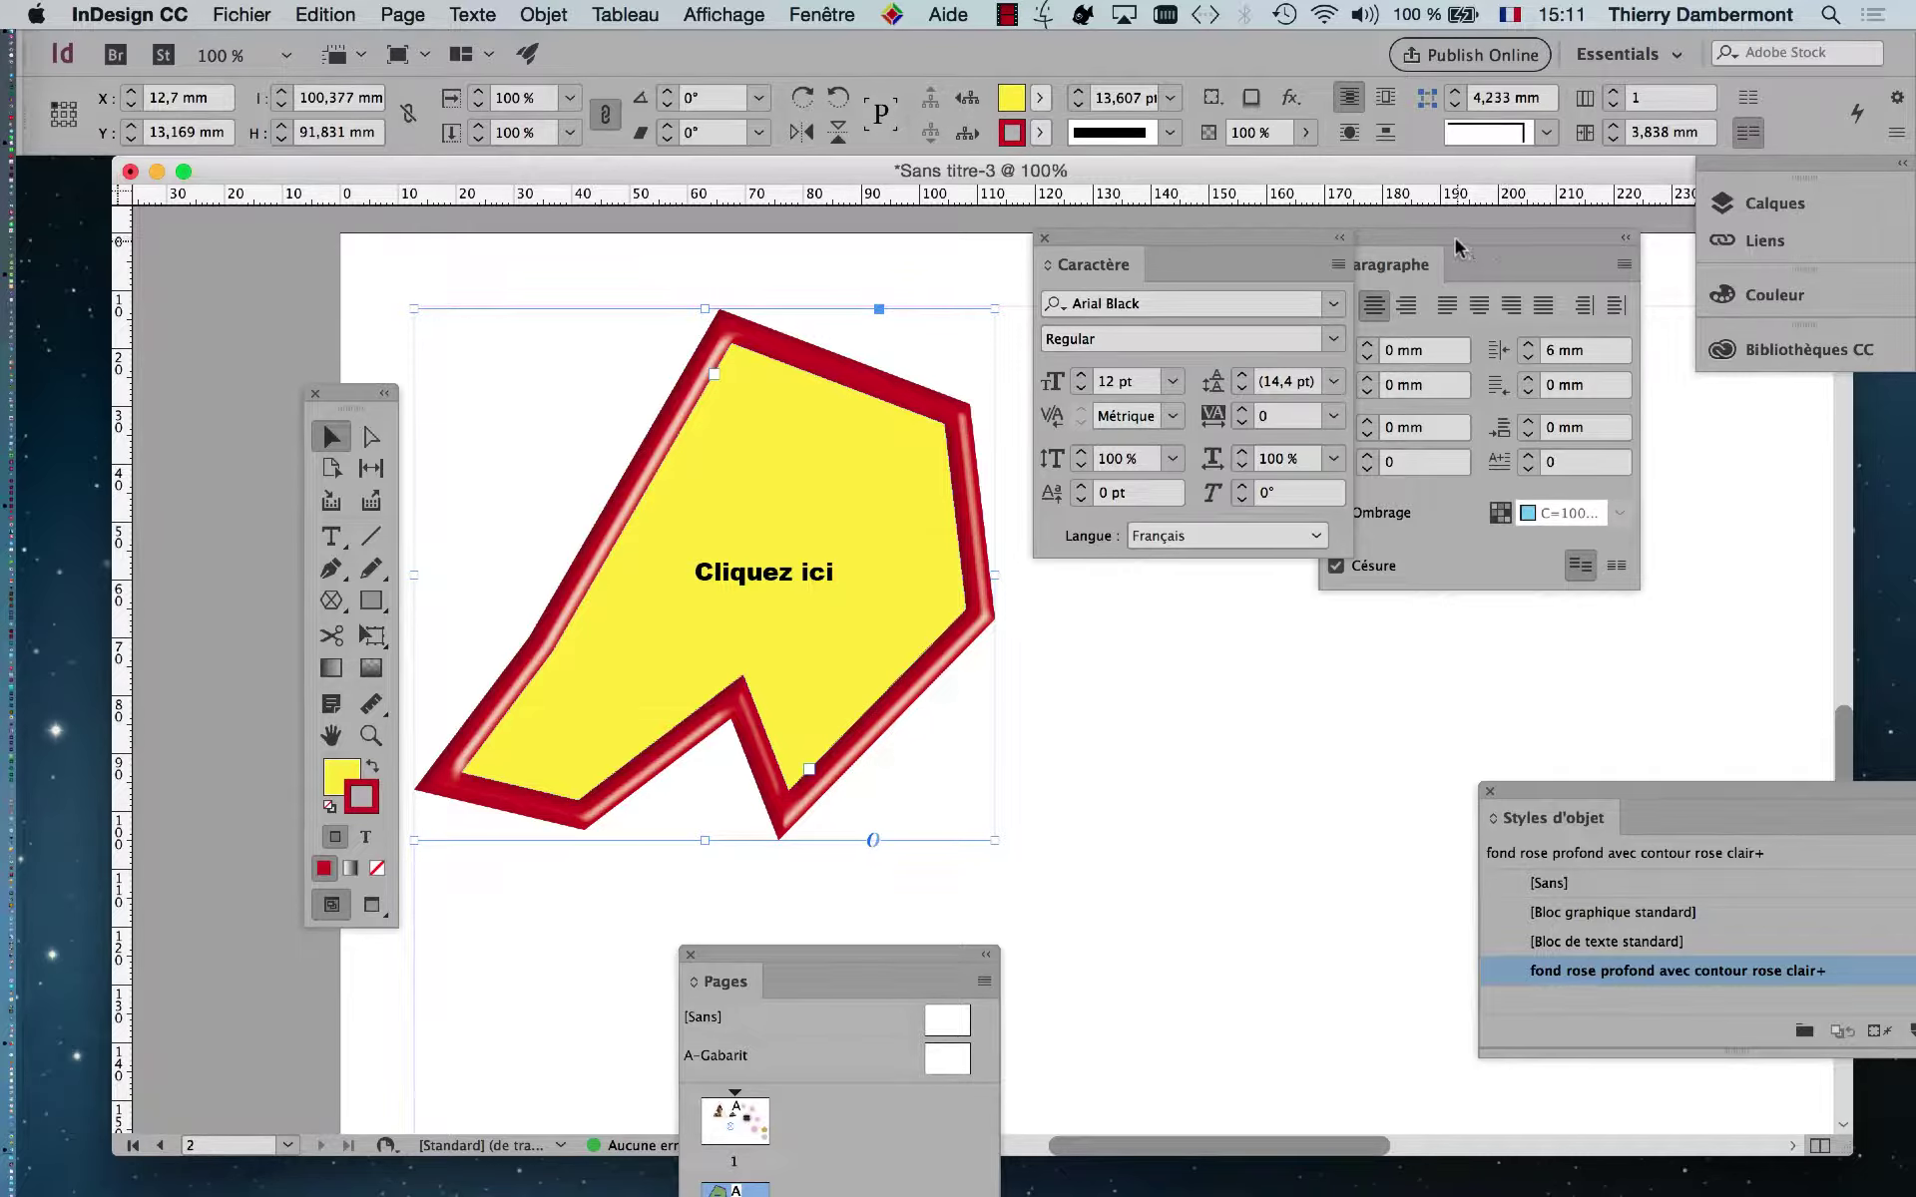
left_click_drag(1480, 271, 1756, 512)
left_click_drag(1188, 239, 1187, 285)
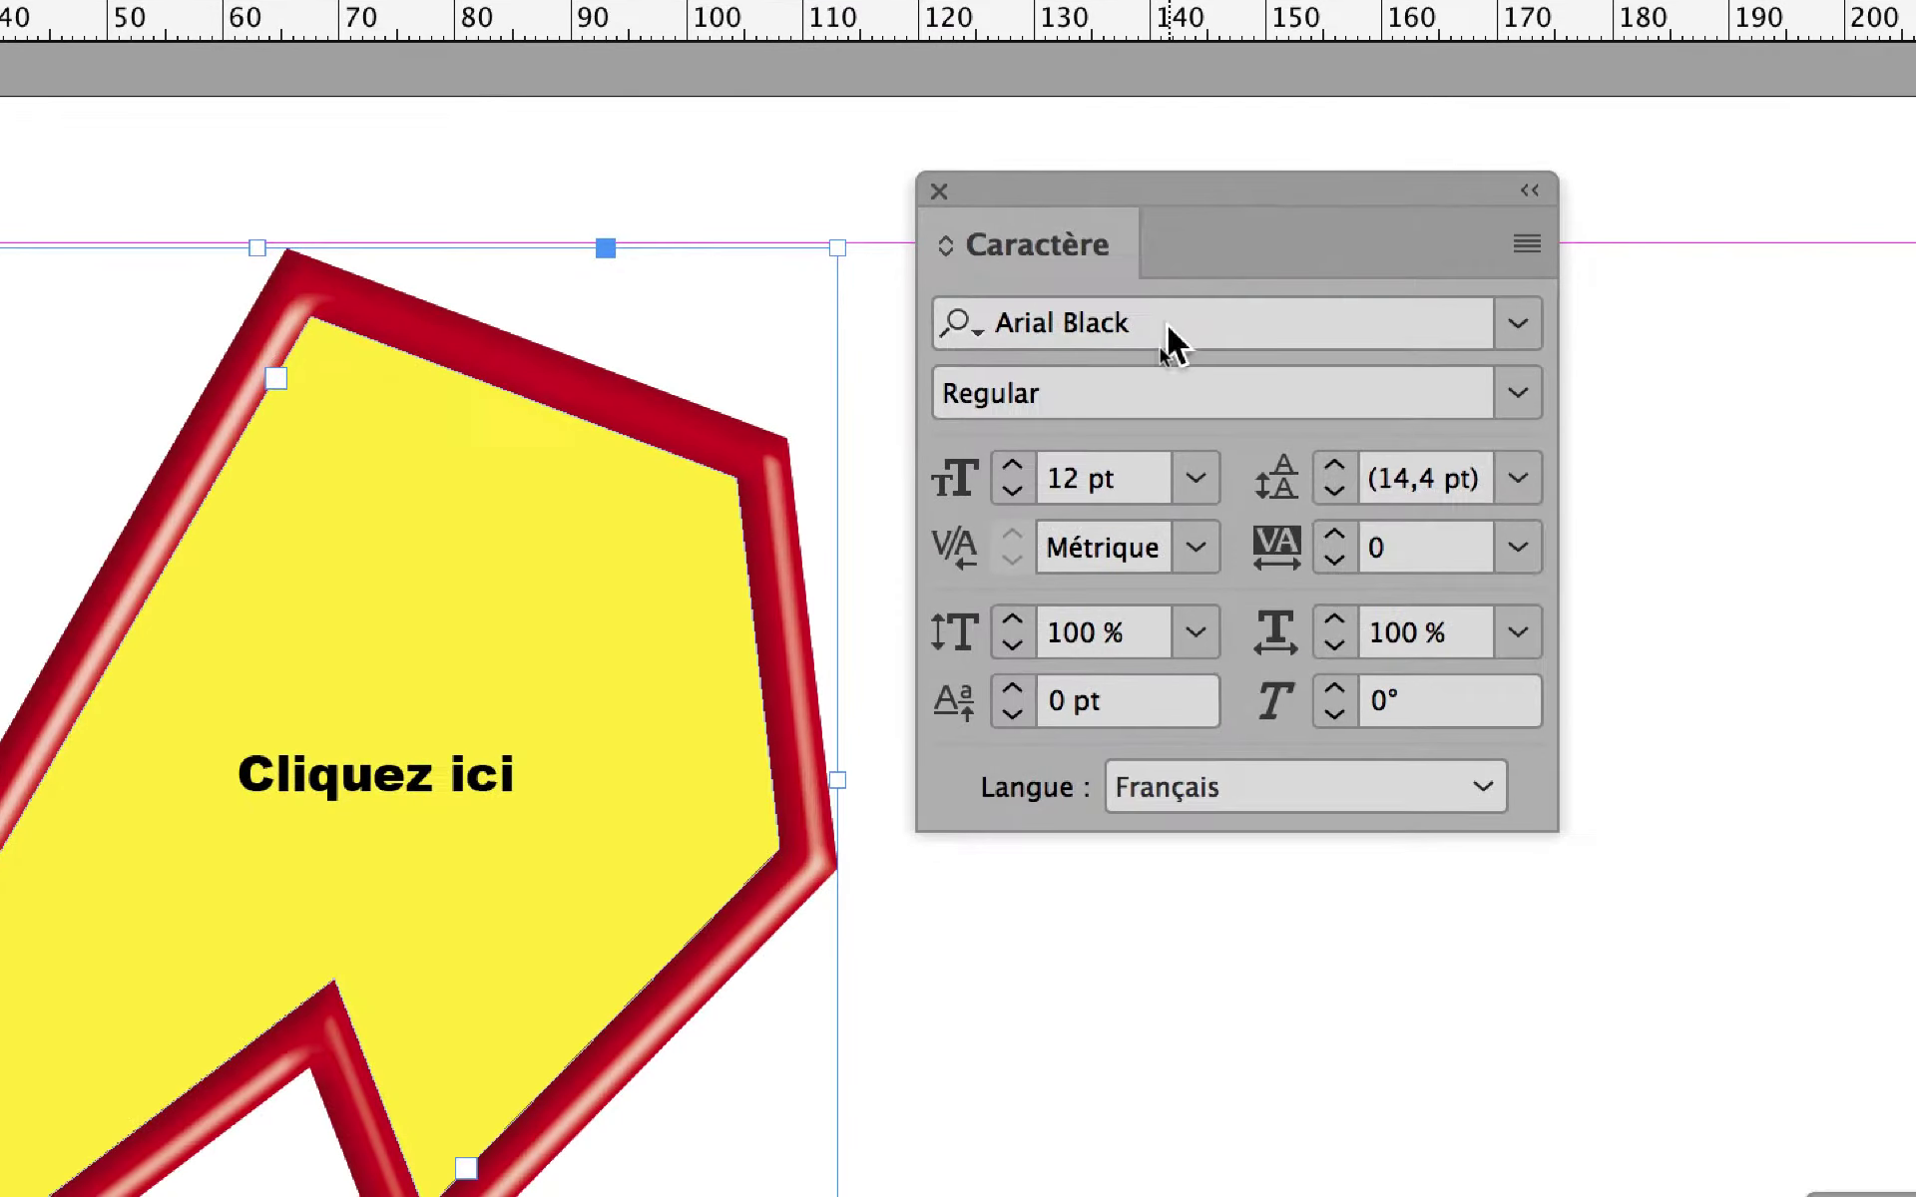
Increase the font size of the "Cliquez ici" text to 30 pt
left_click(1167, 334)
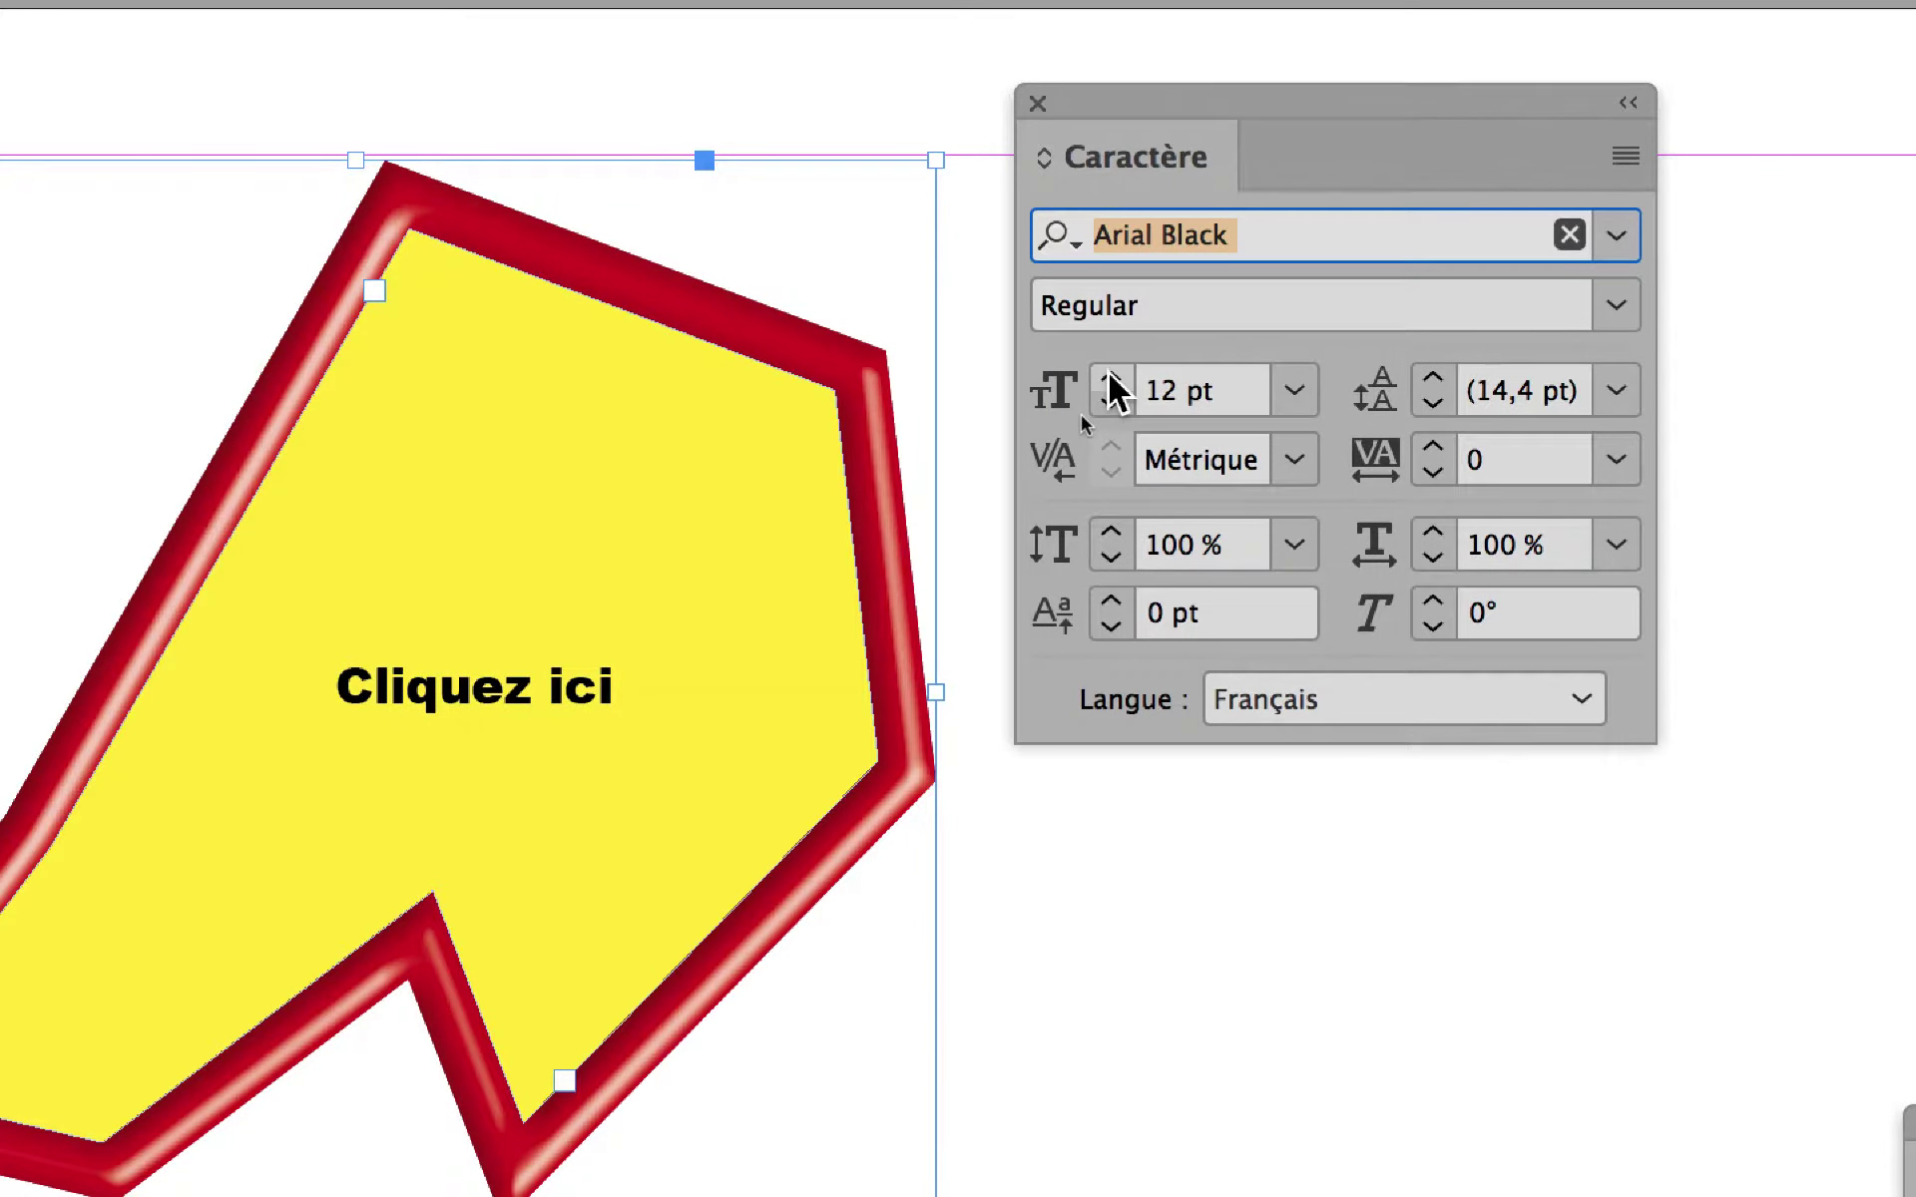
left_click(1109, 380)
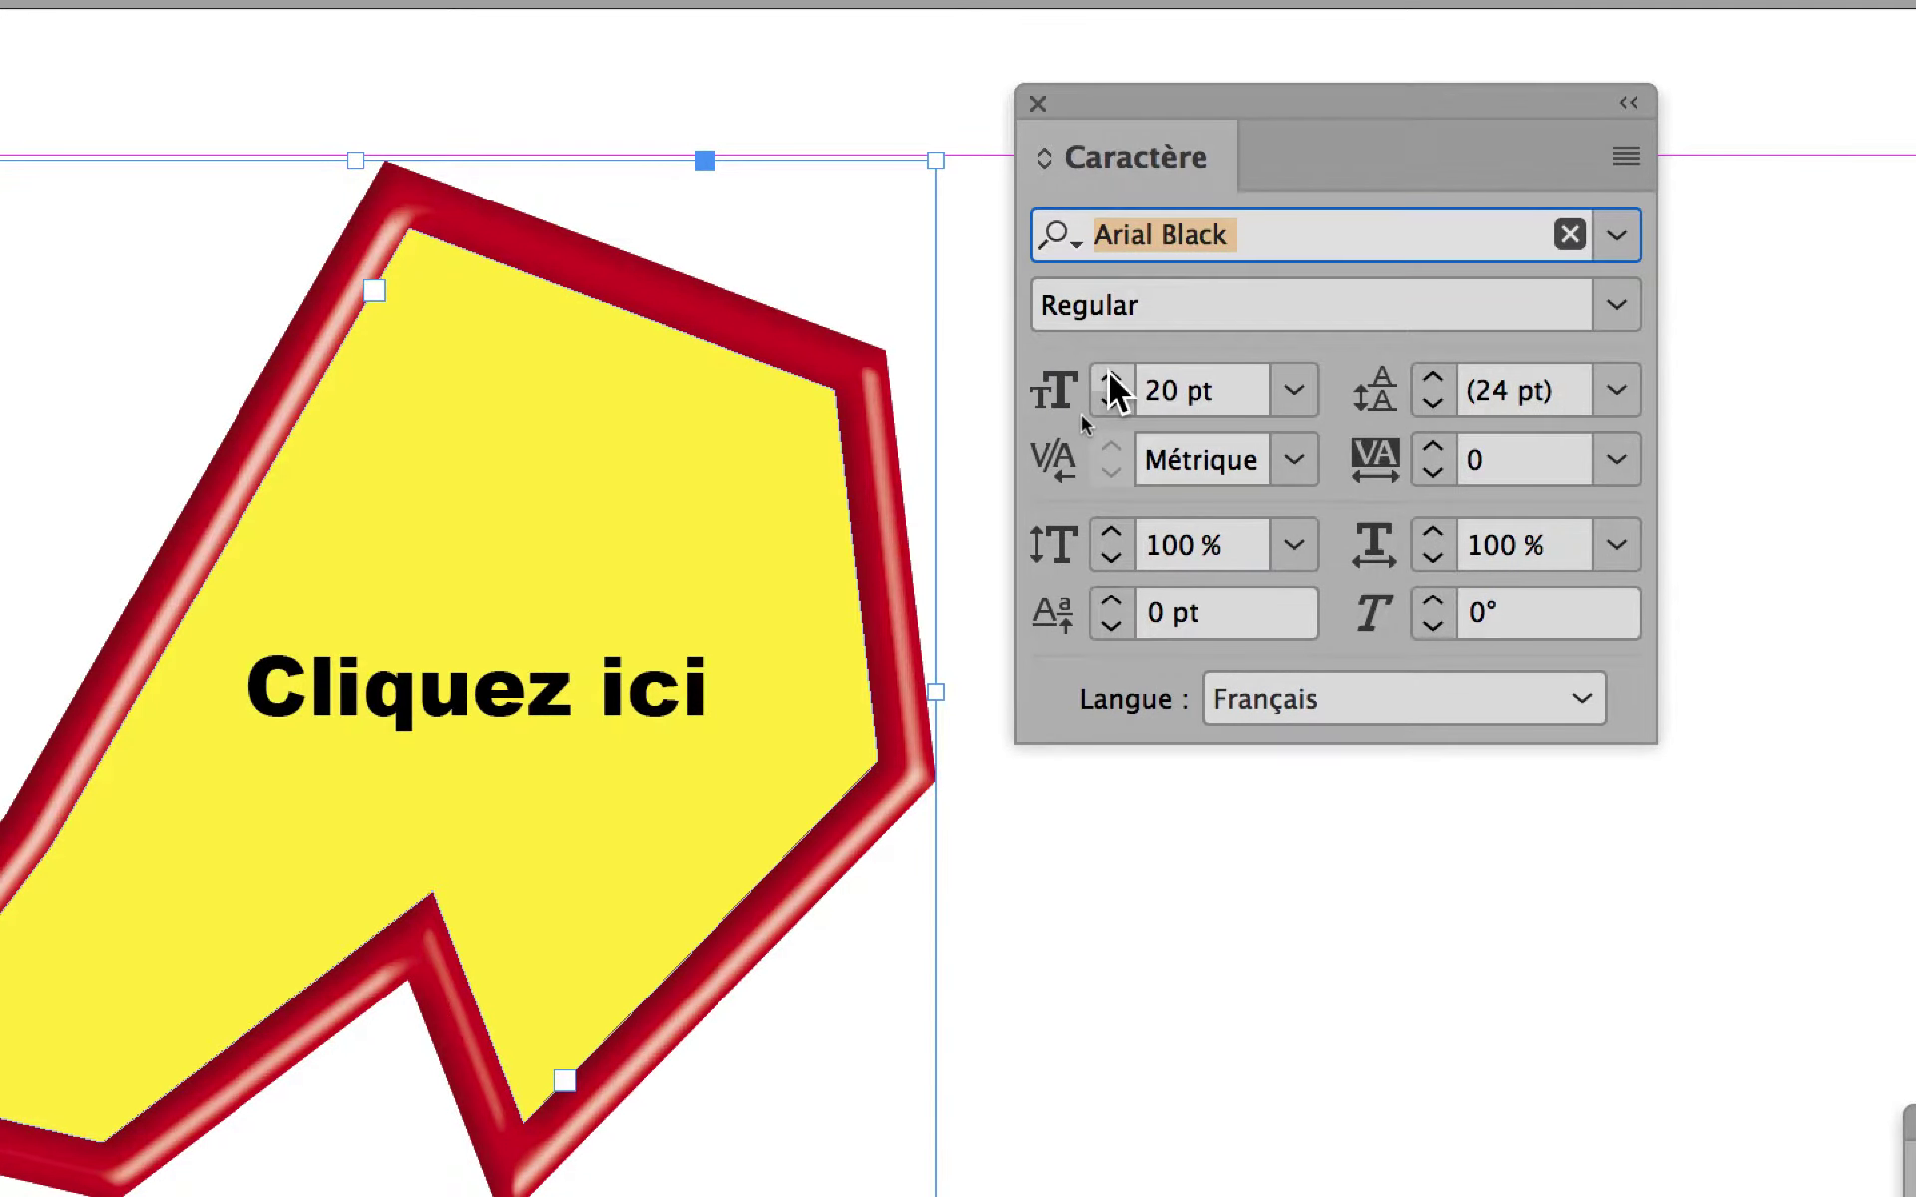
left_click(1110, 380)
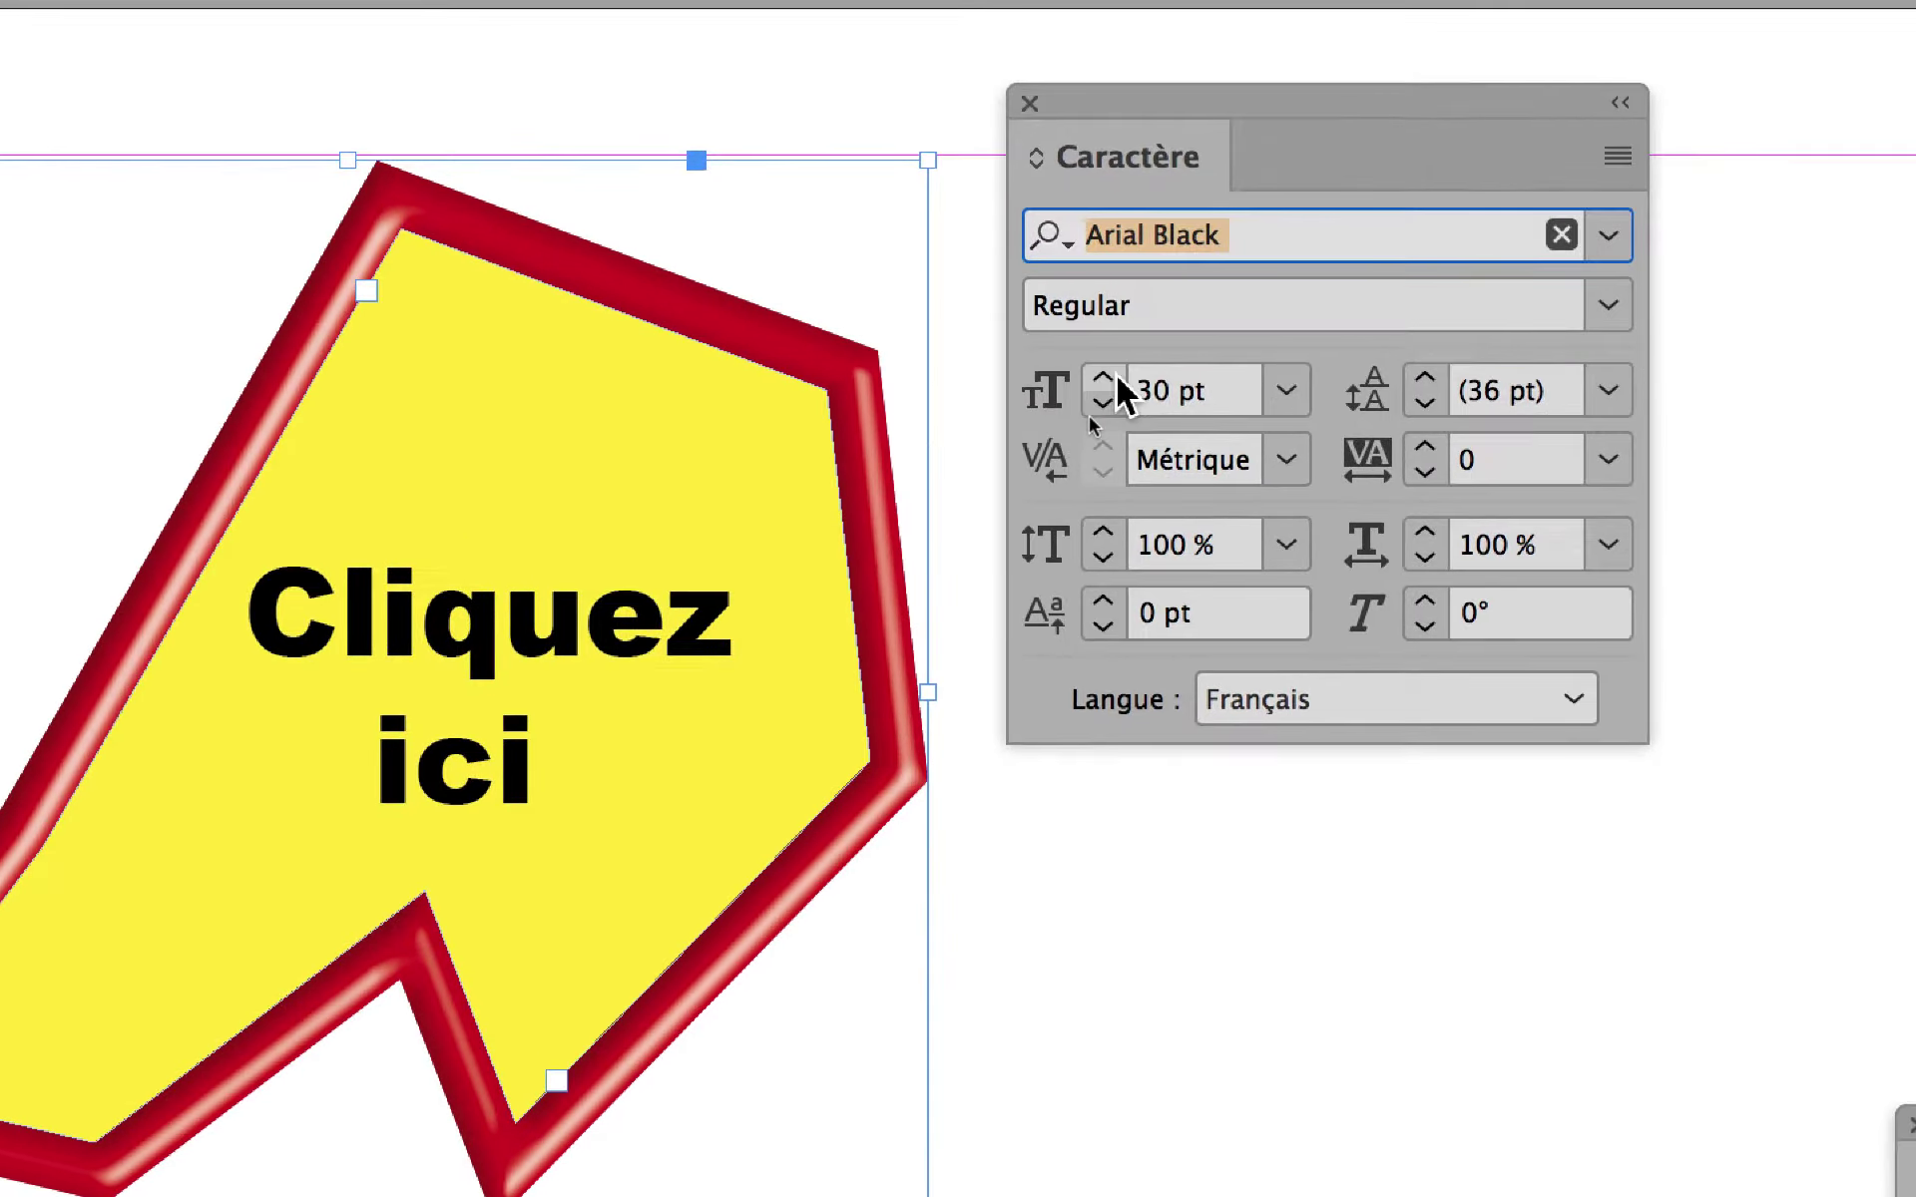
left_click(1123, 394)
left_click(1113, 380)
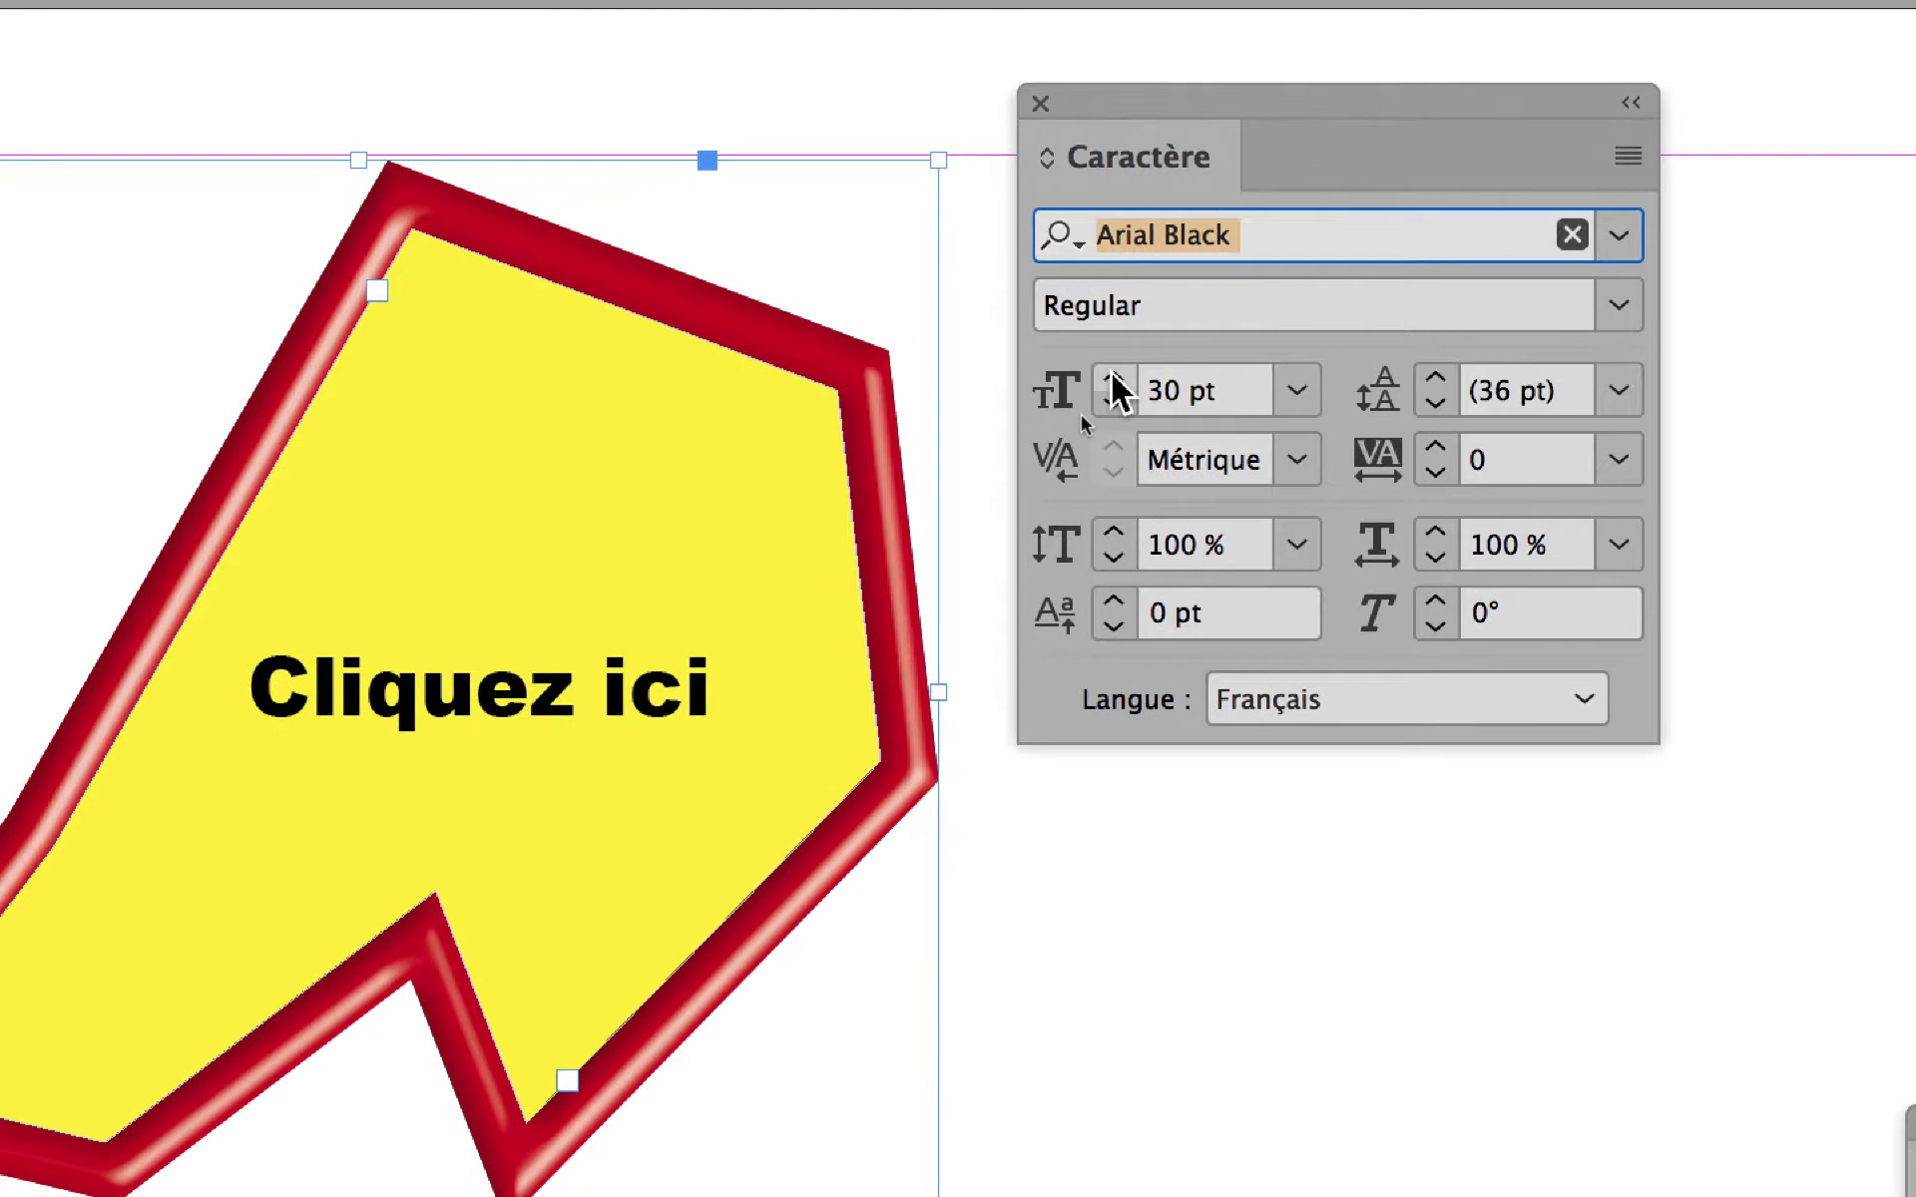
left_click(1114, 392)
left_click(1109, 370)
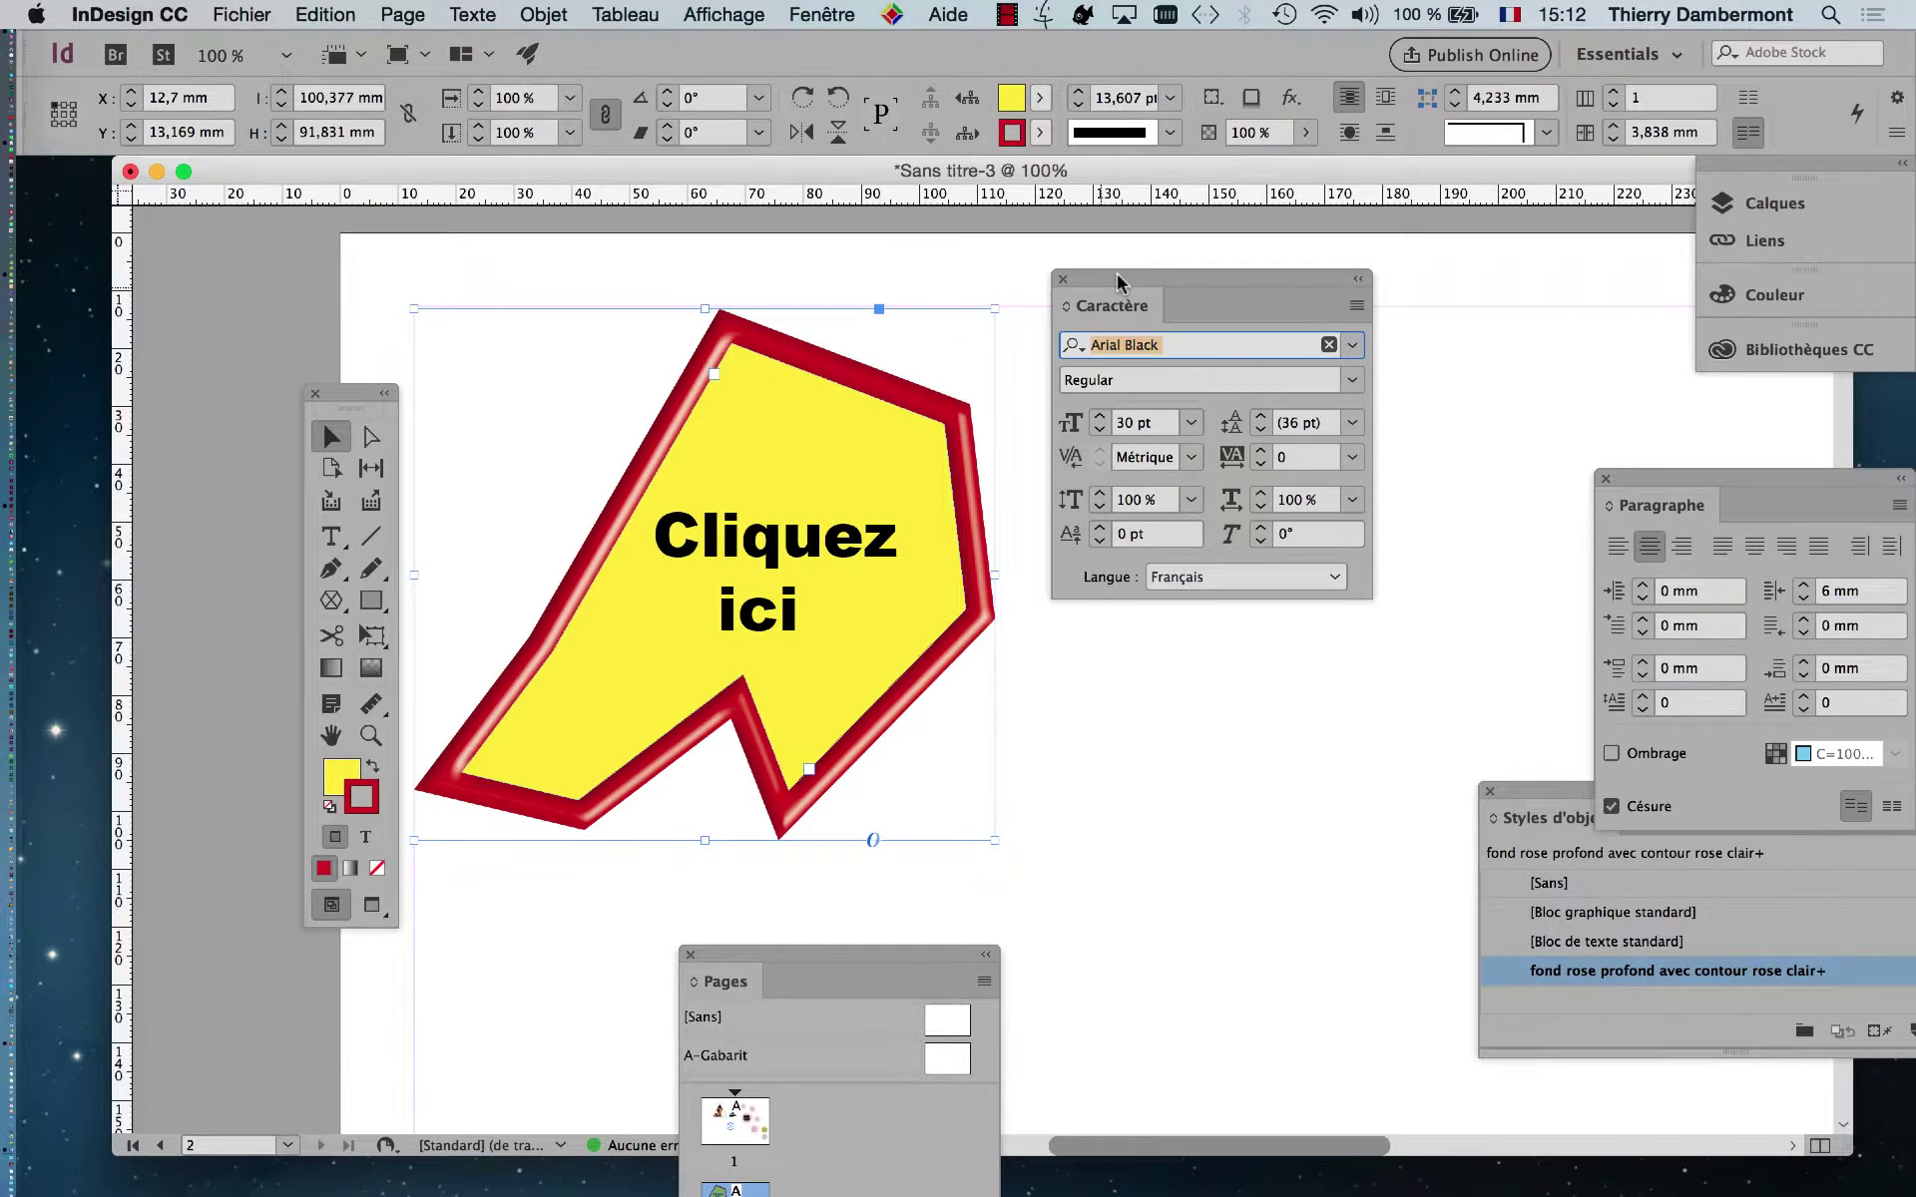
Rearrange the Character panel and toolbox around the yellow shape and reselect the shape
left_click_drag(1214, 282, 1324, 283)
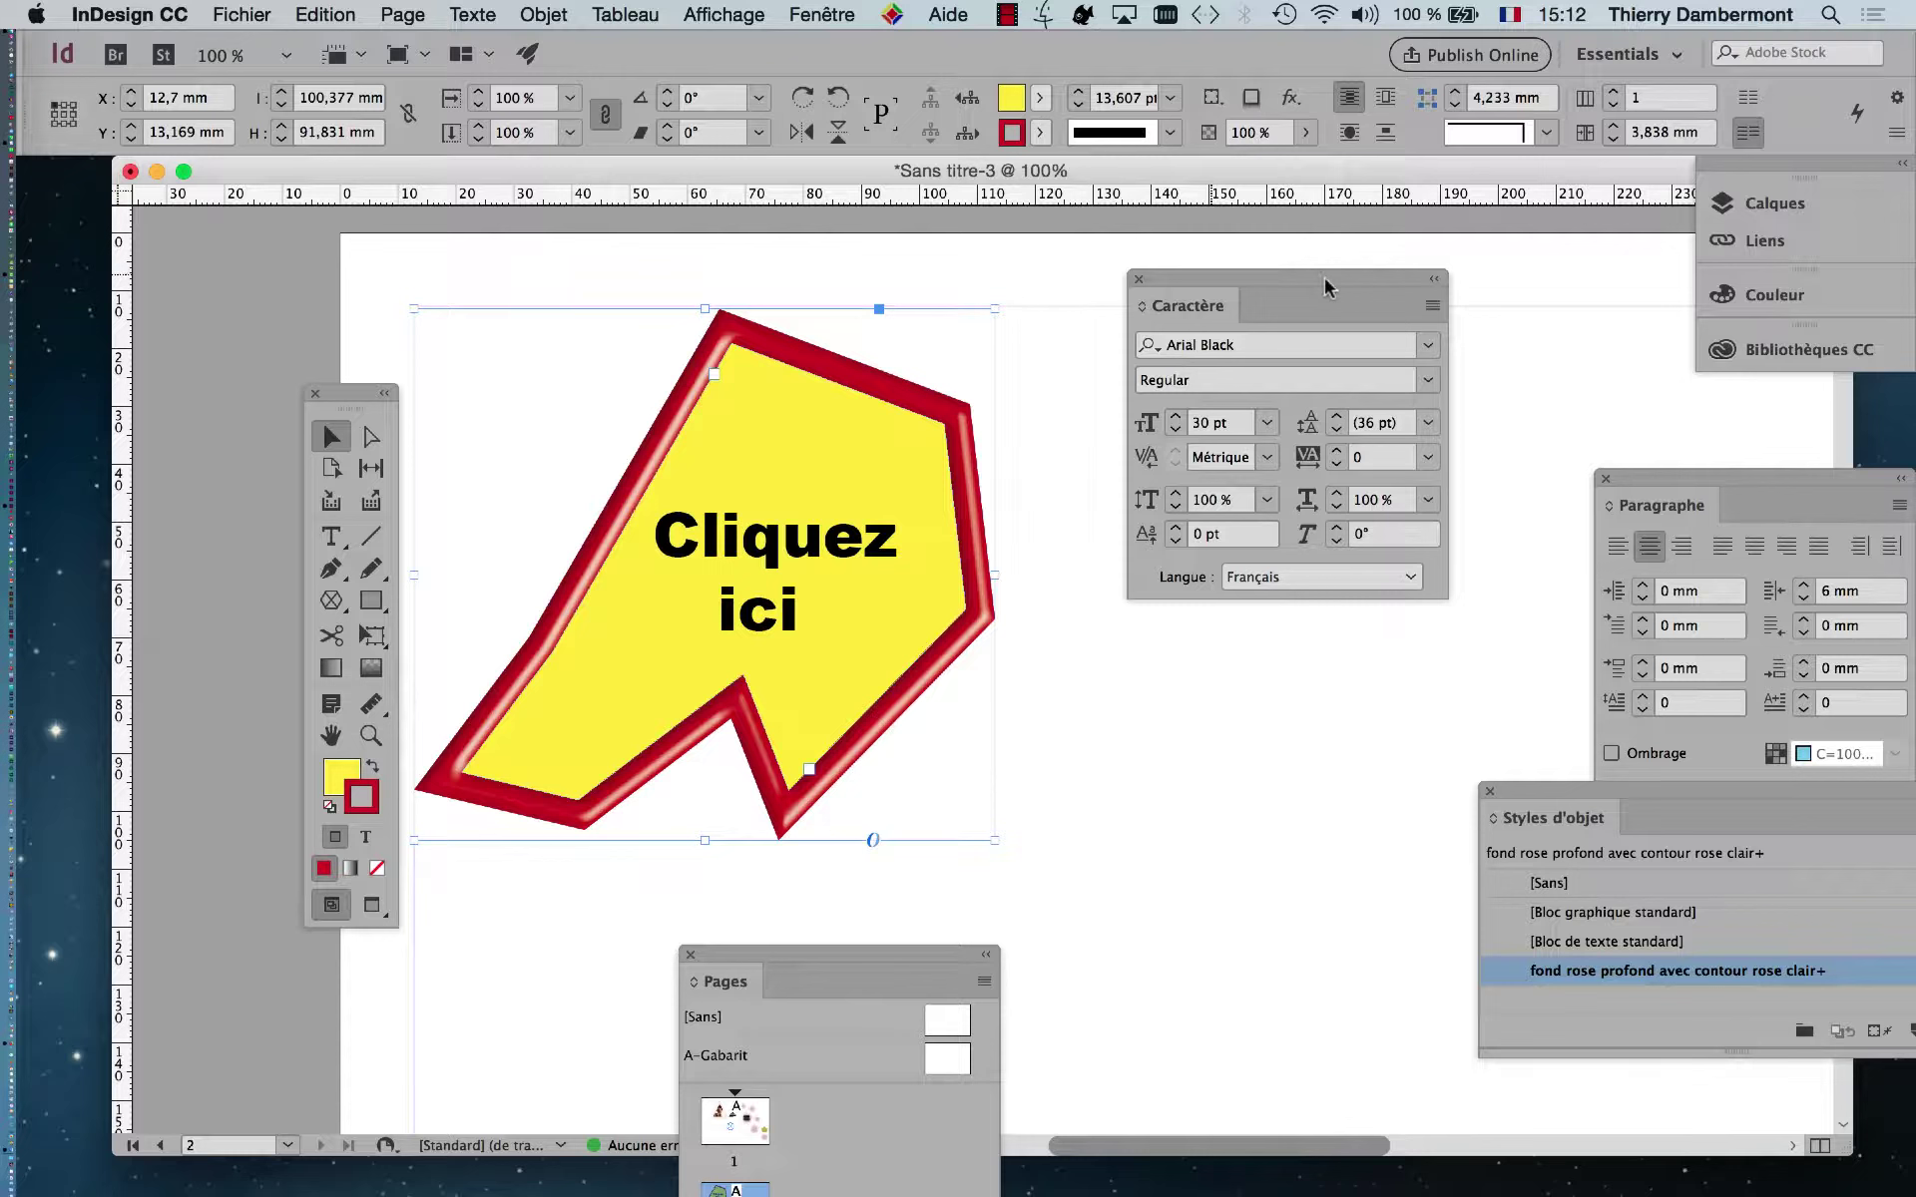
left_click(1037, 424)
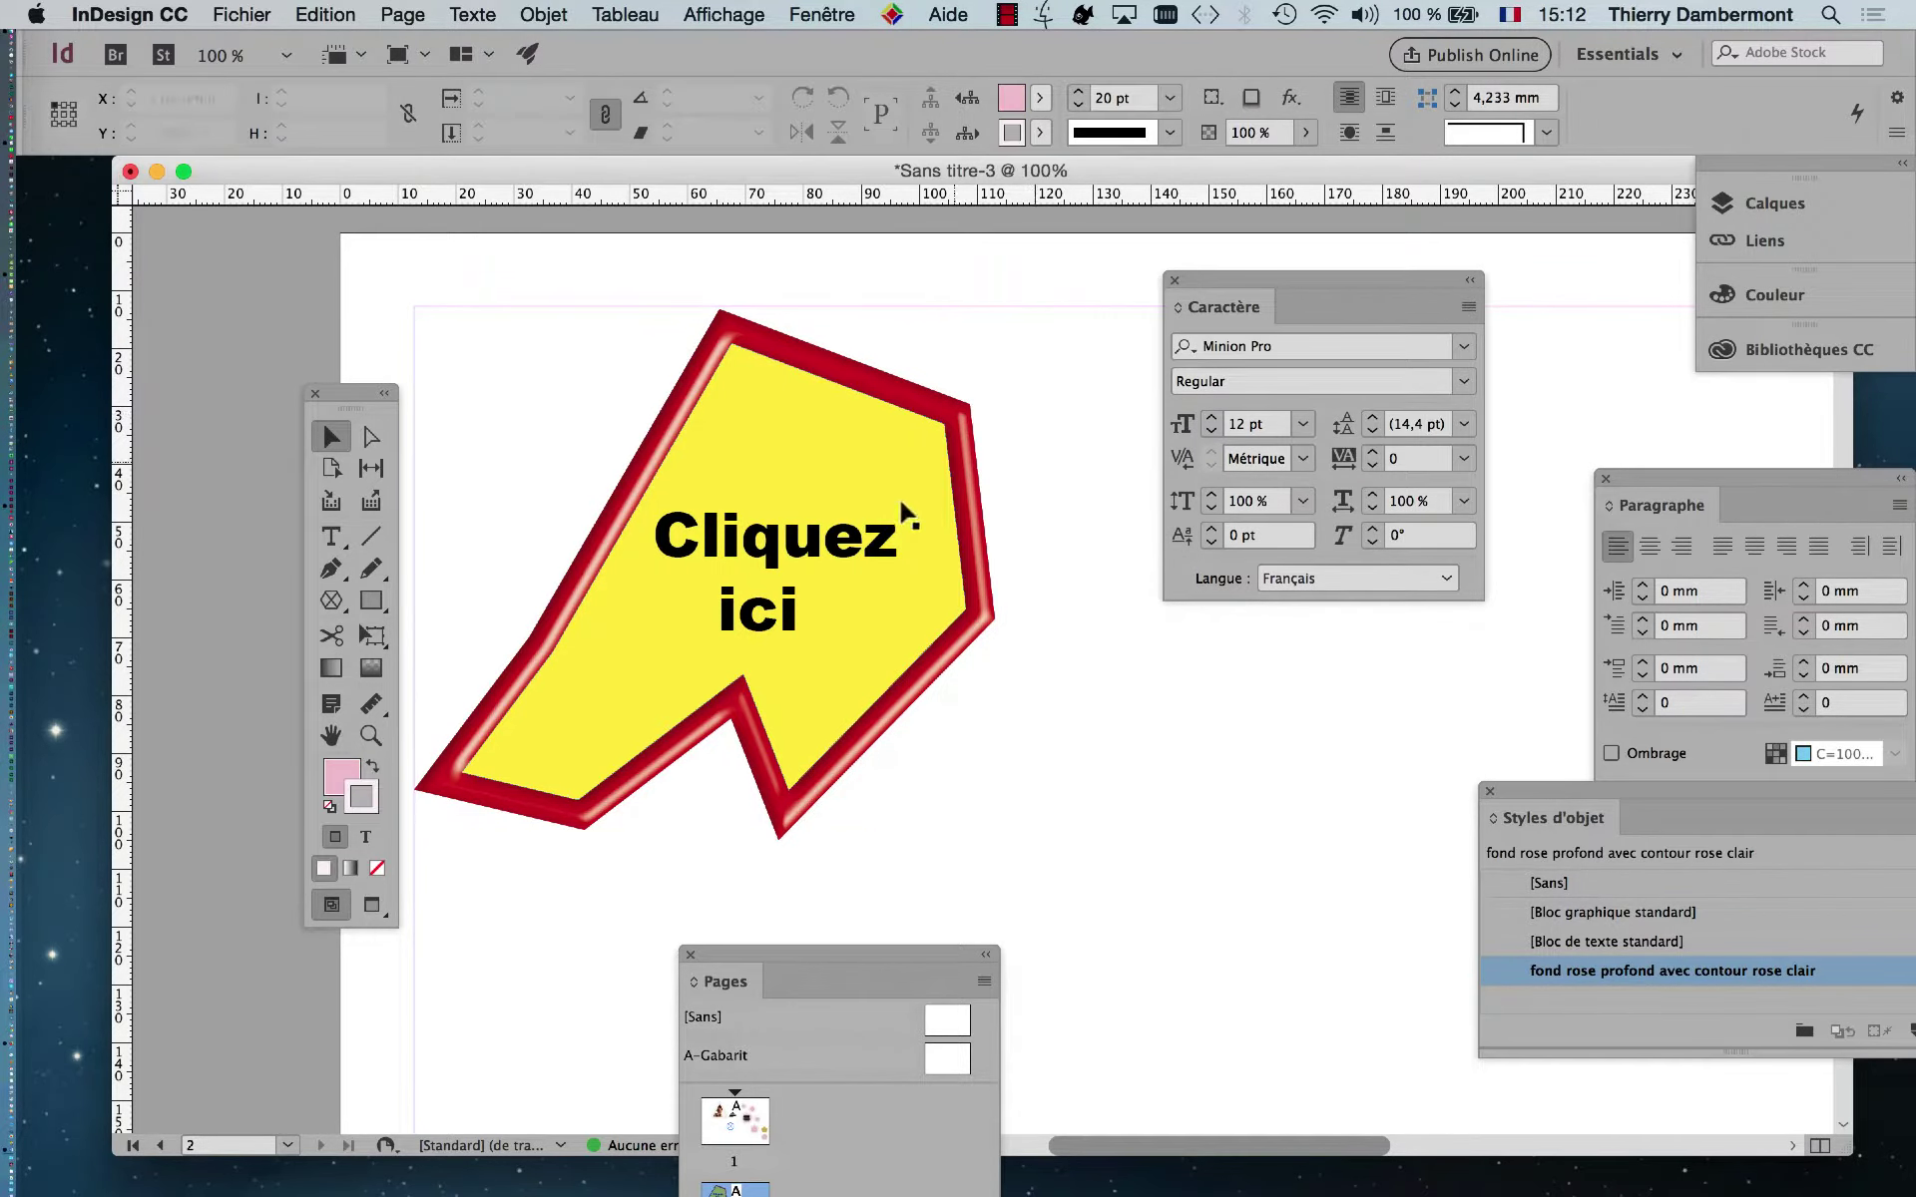
left_click(933, 514)
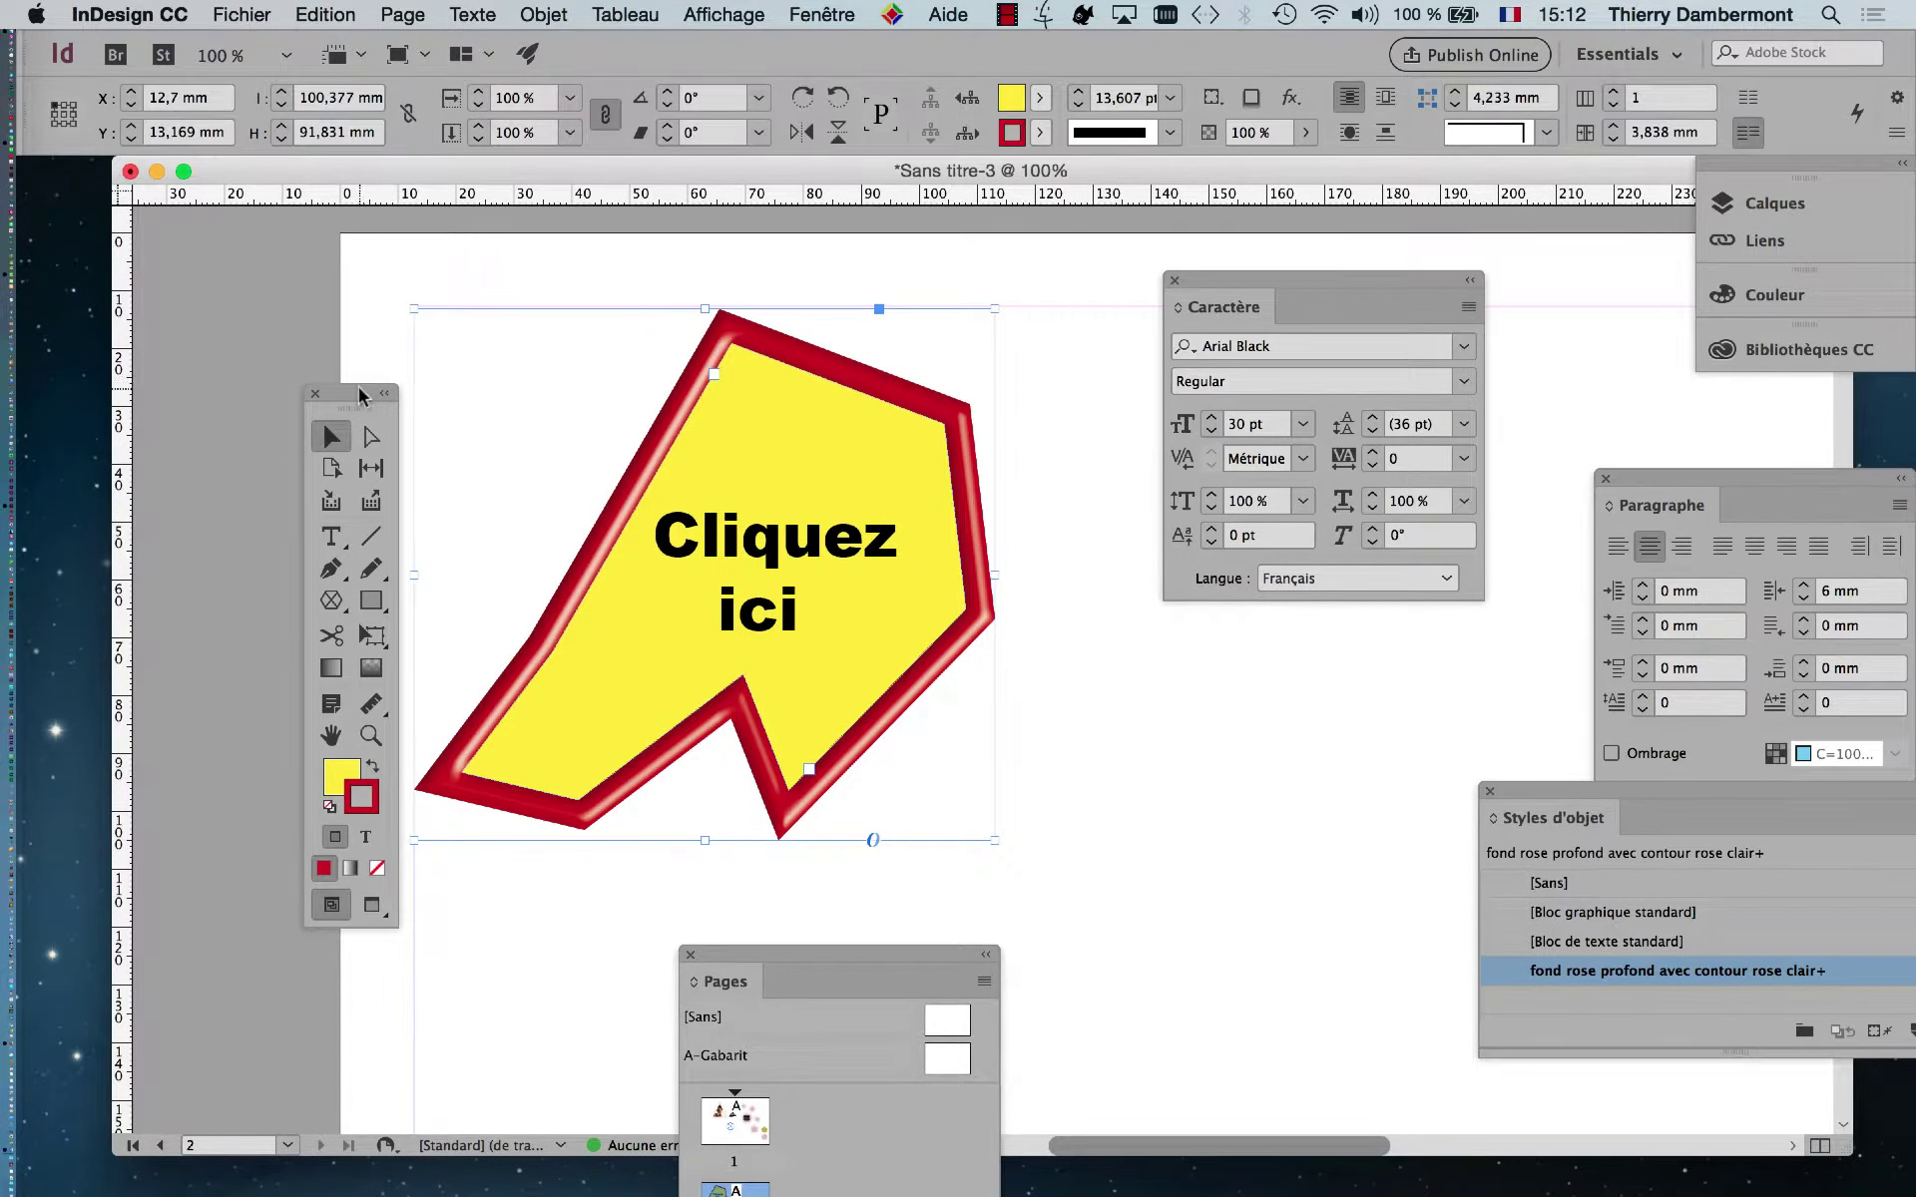
left_click_drag(360, 394, 231, 306)
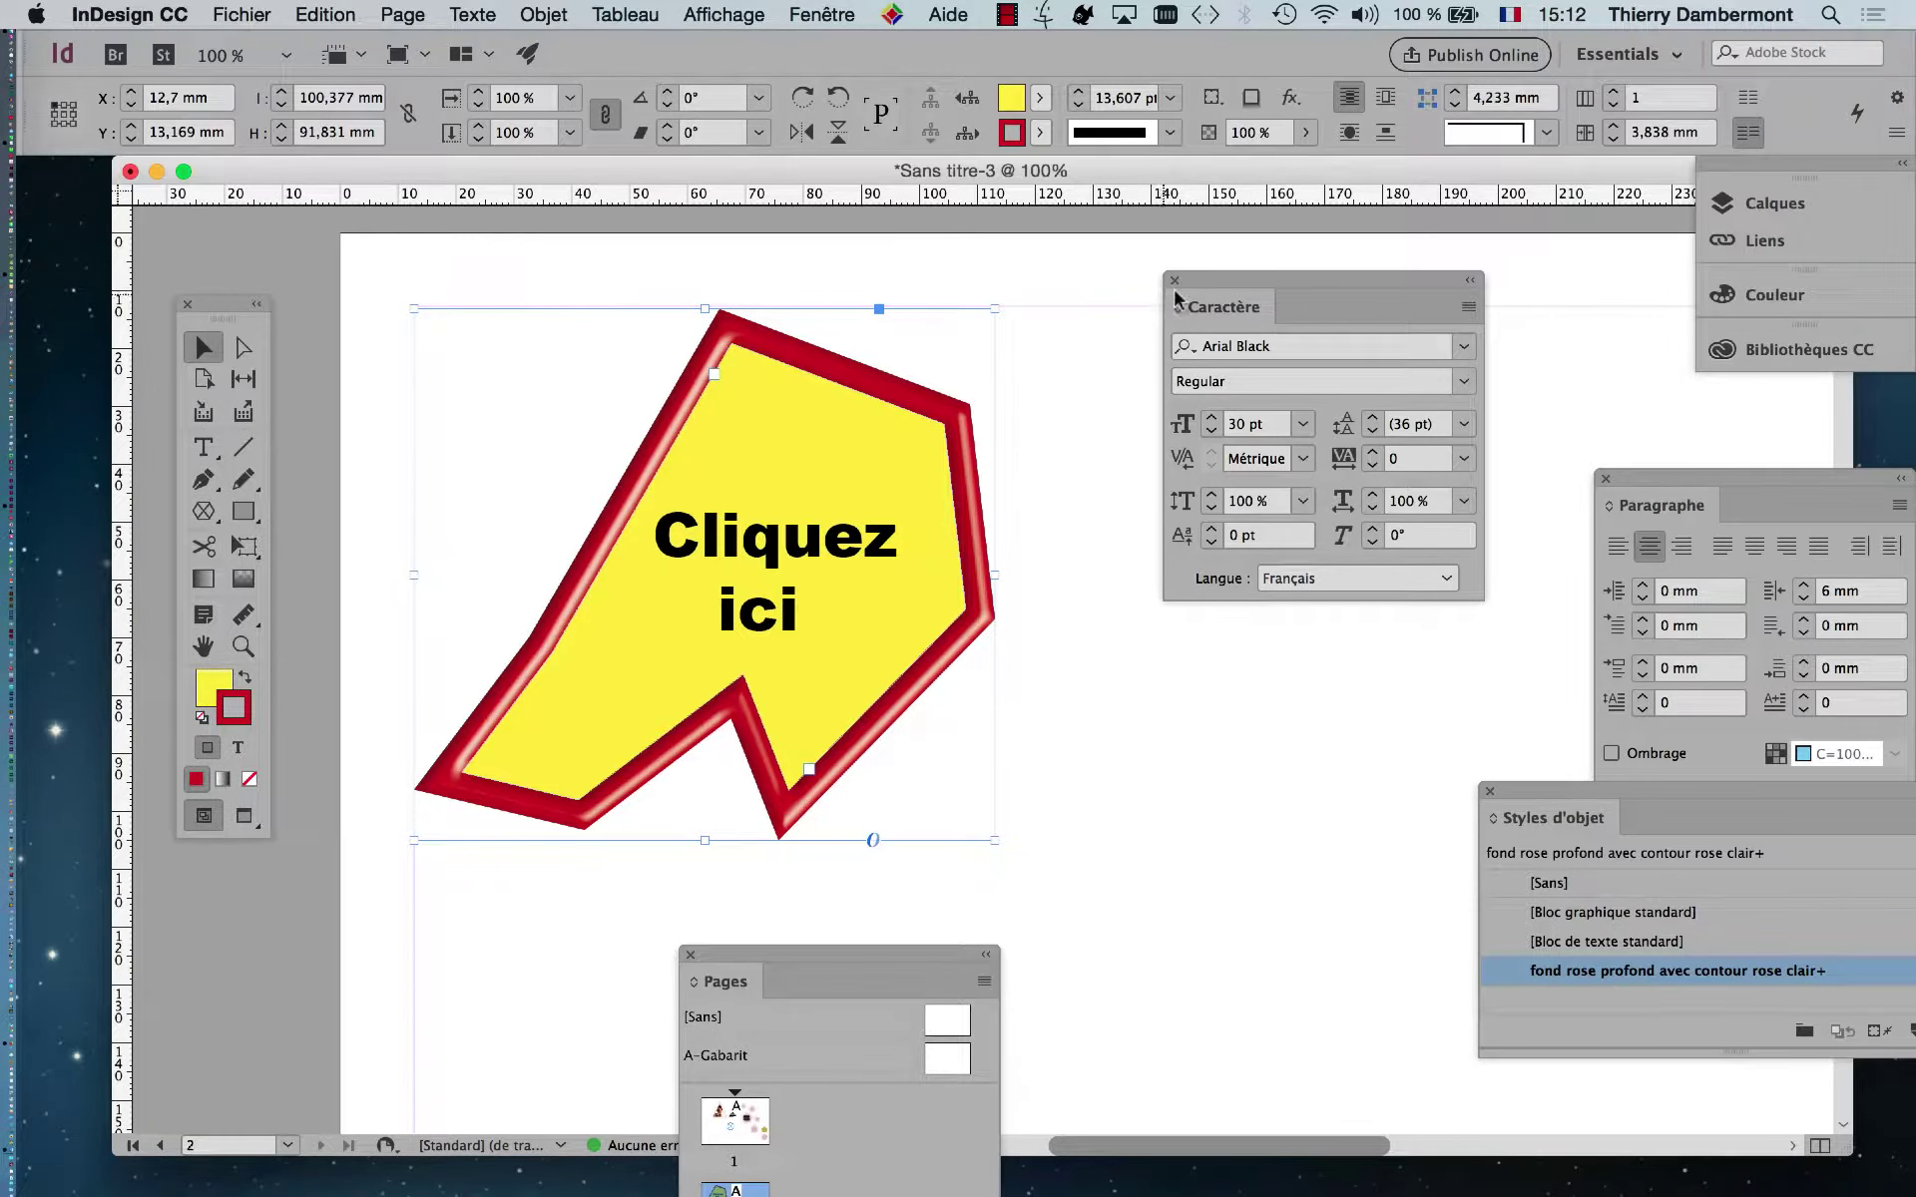
left_click_drag(1178, 298, 1069, 487)
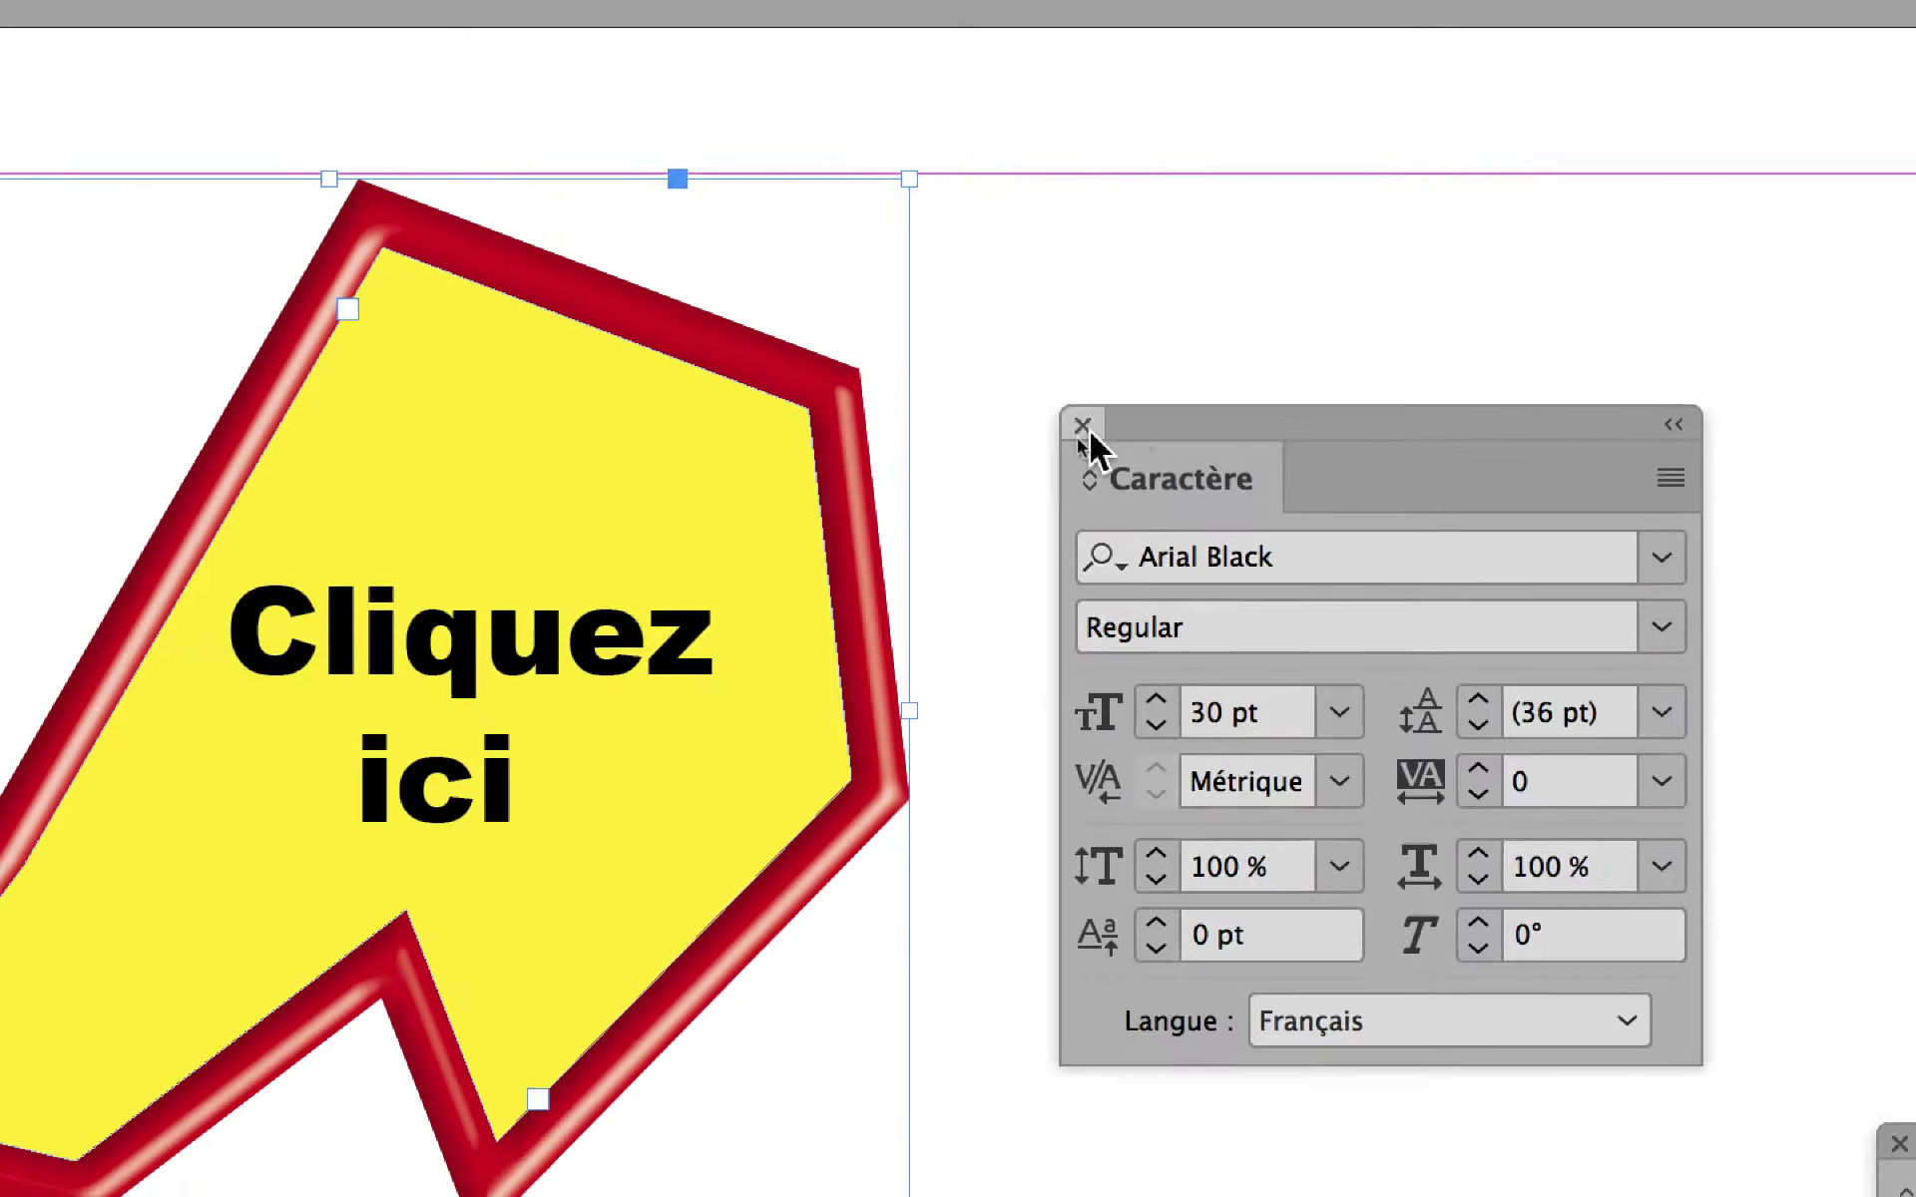
Make the colour controls of the selected yellow shape affect its text instead of its container
left_click(948, 431)
left_click(841, 464)
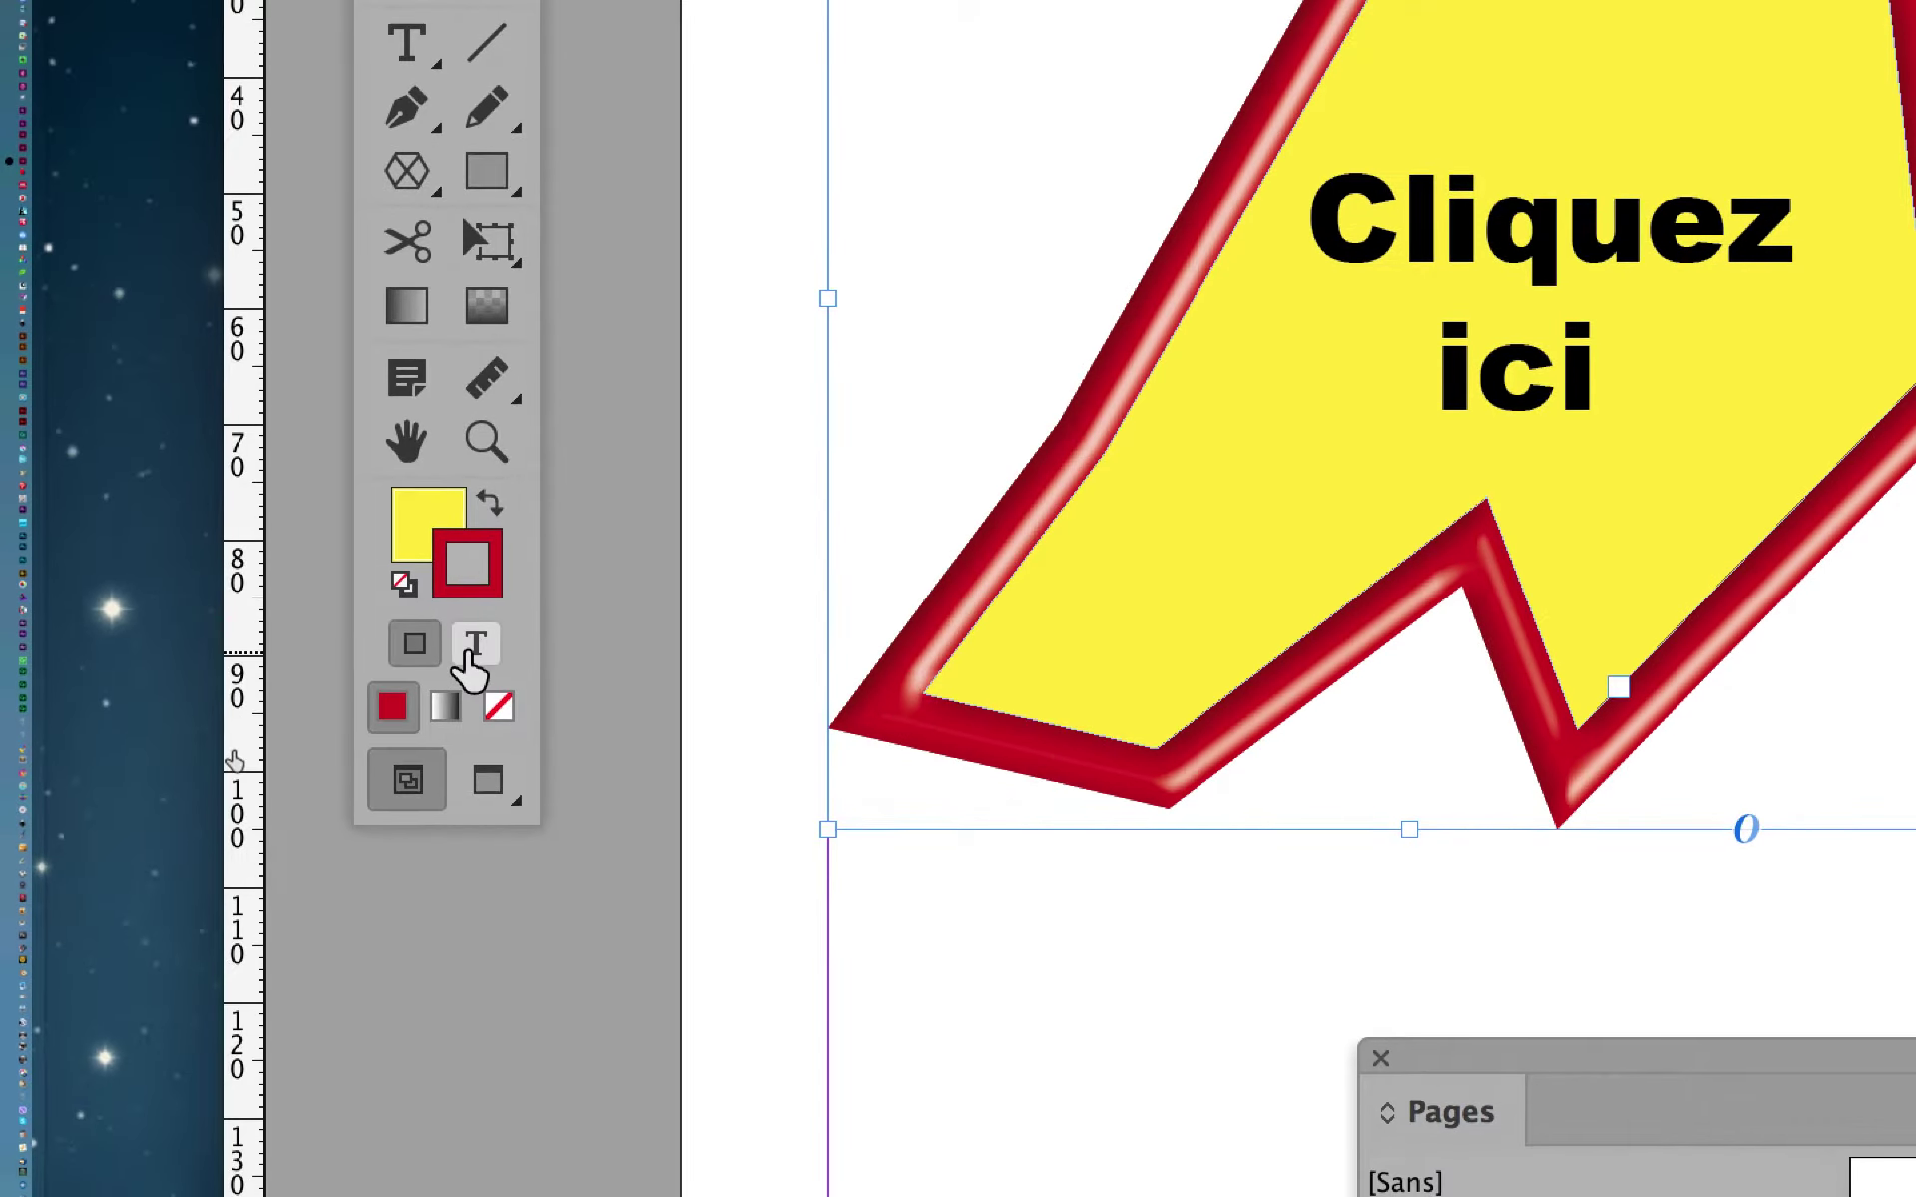
left_click(469, 646)
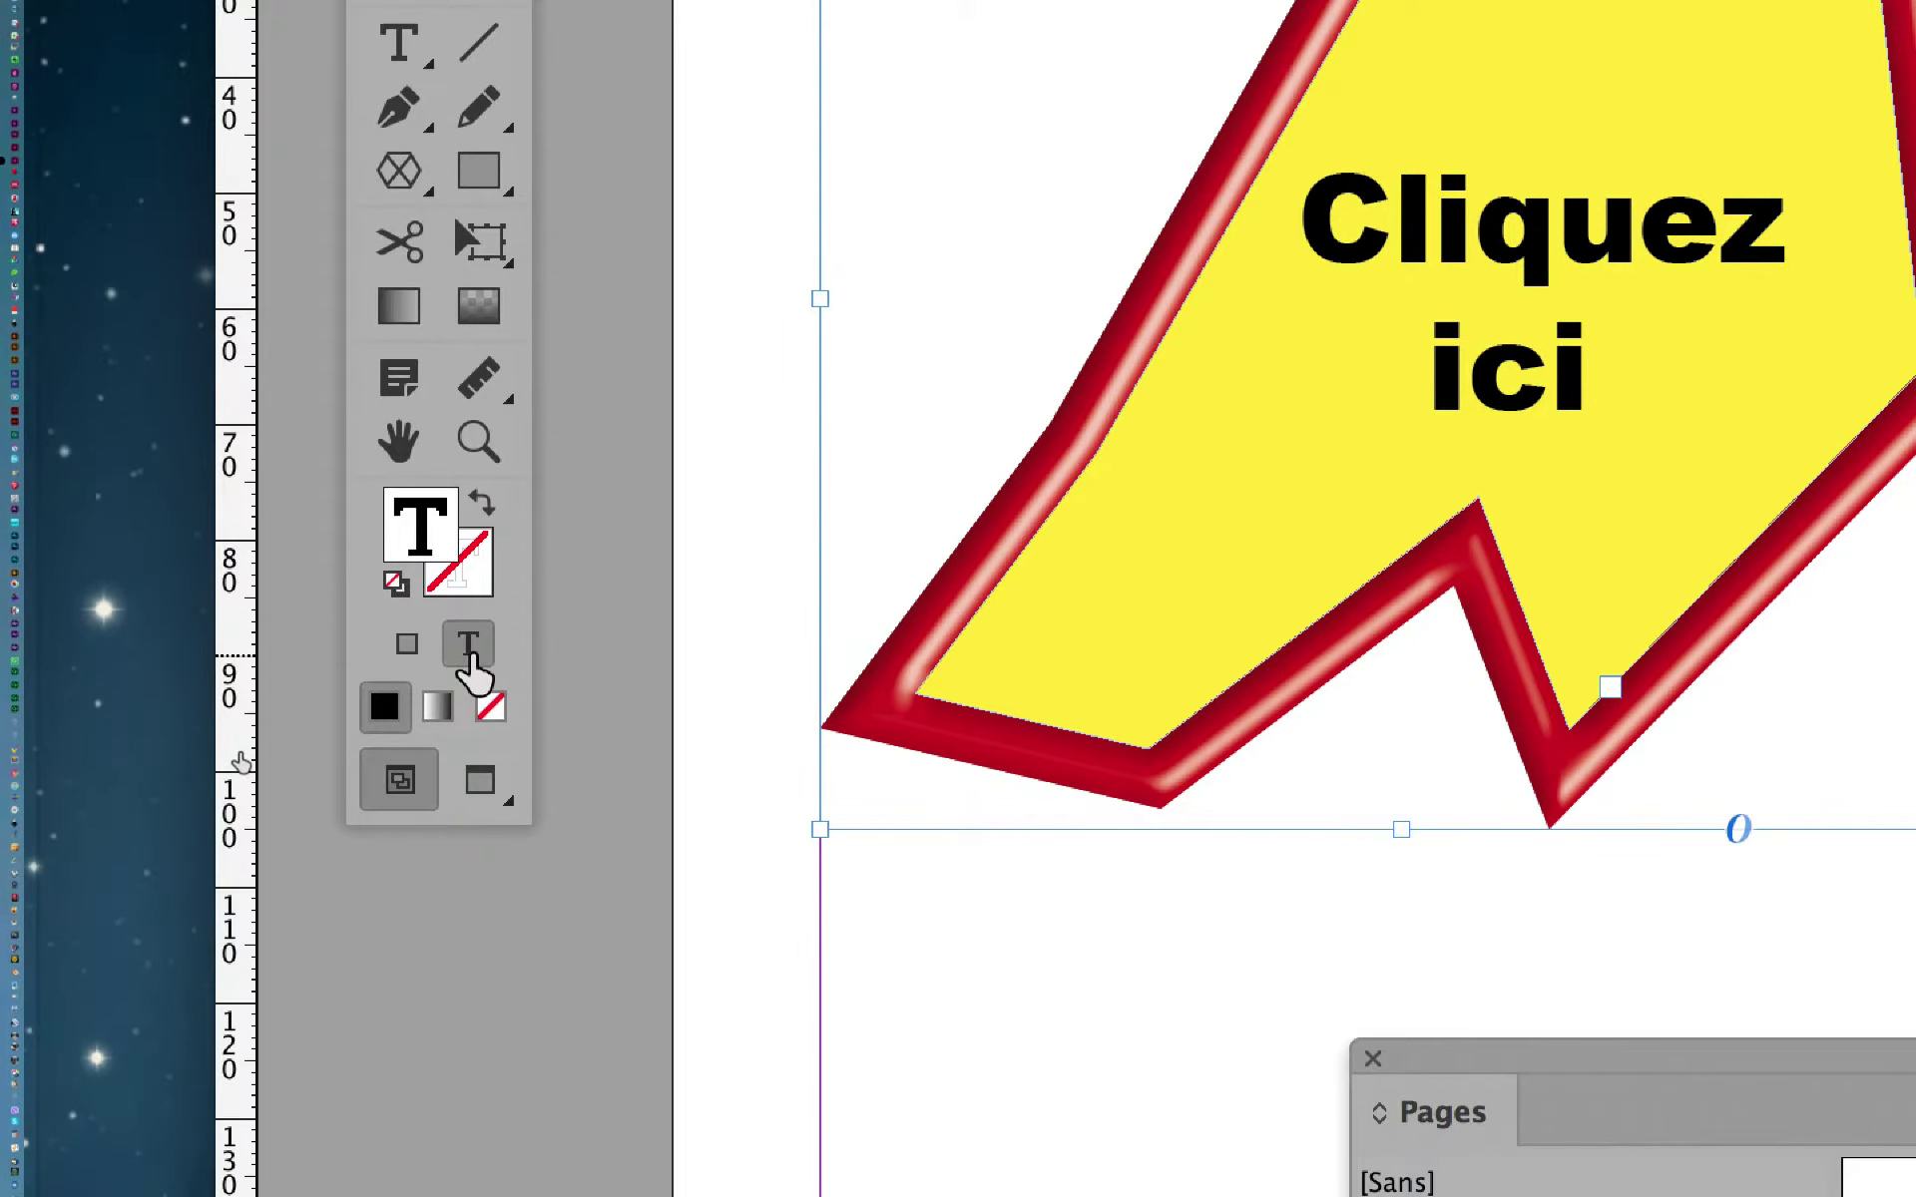
left_click(415, 652)
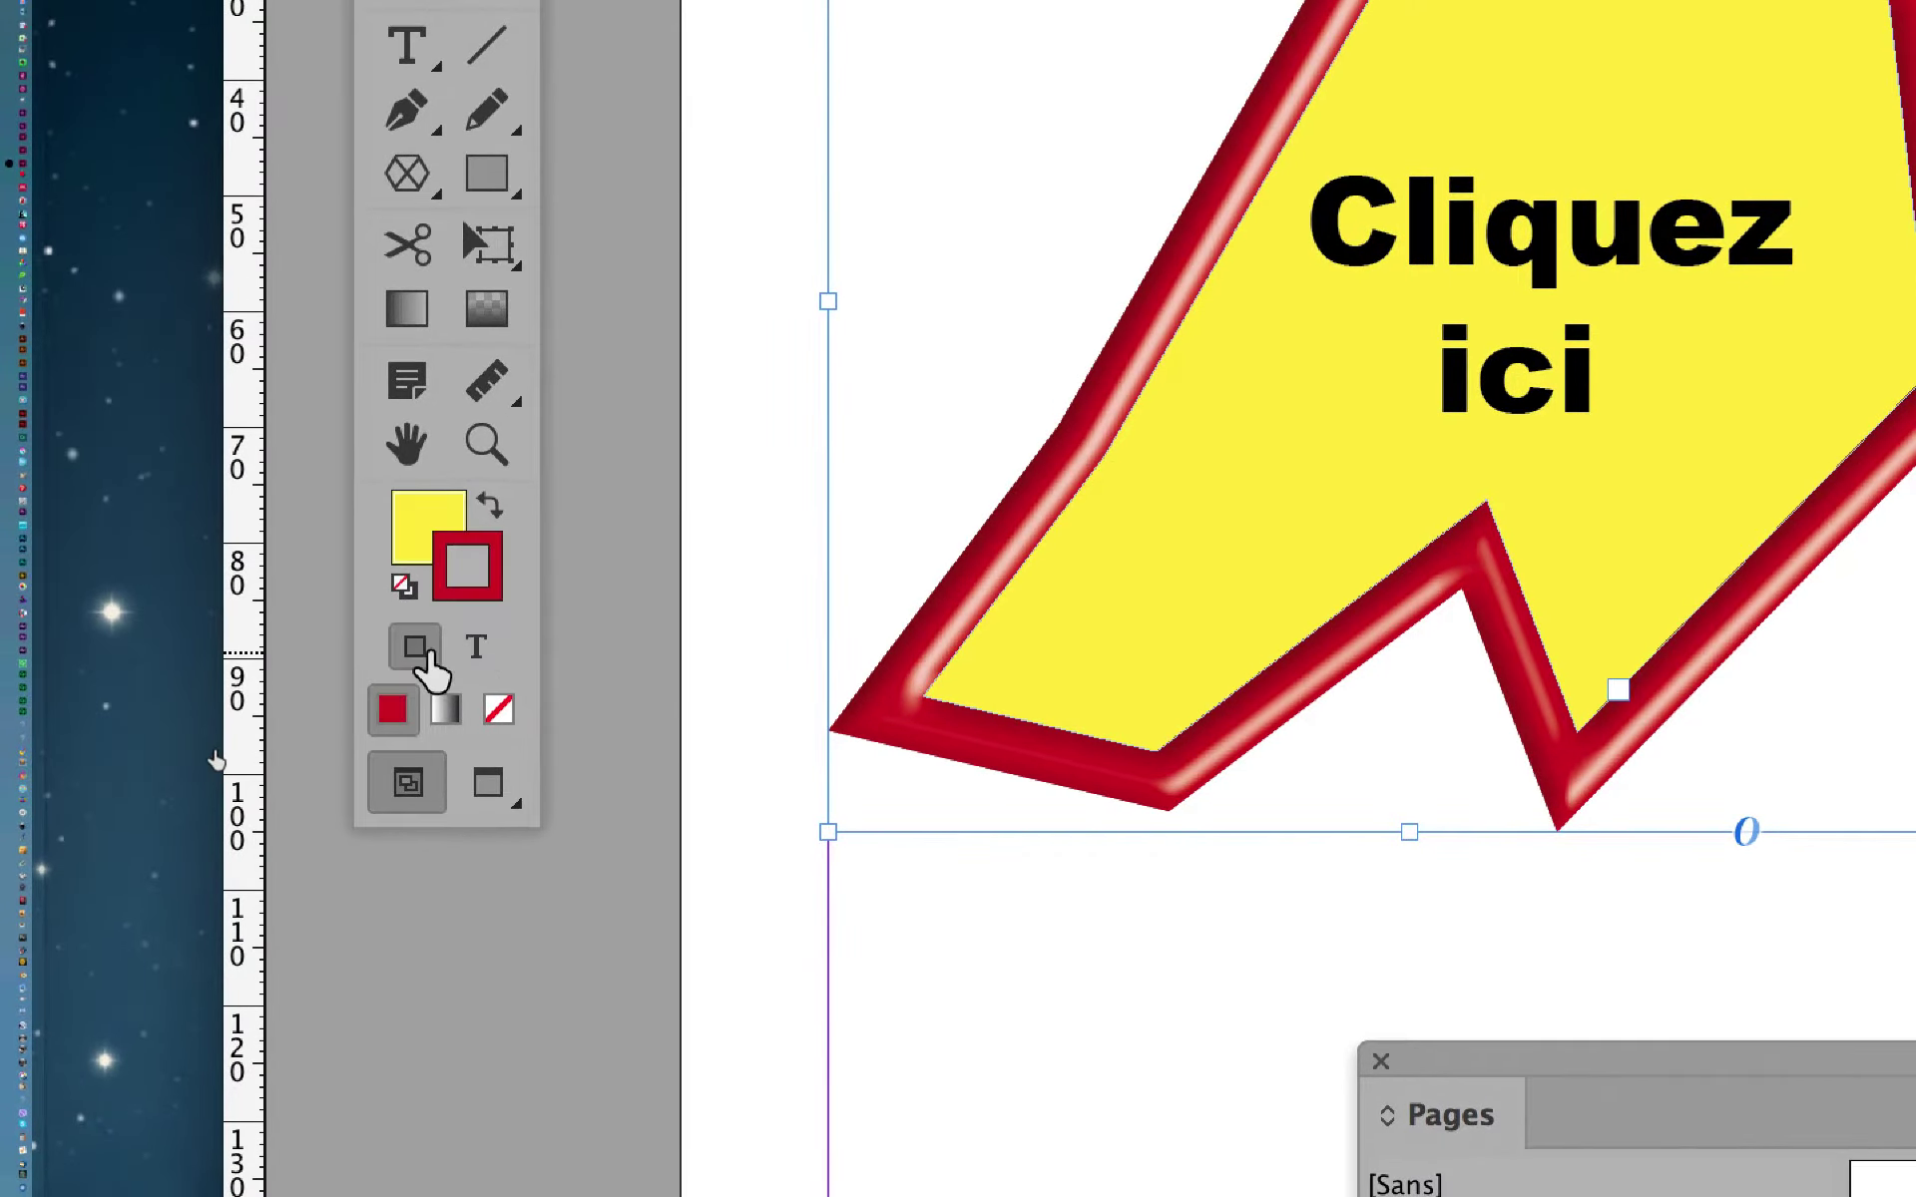
left_click(473, 653)
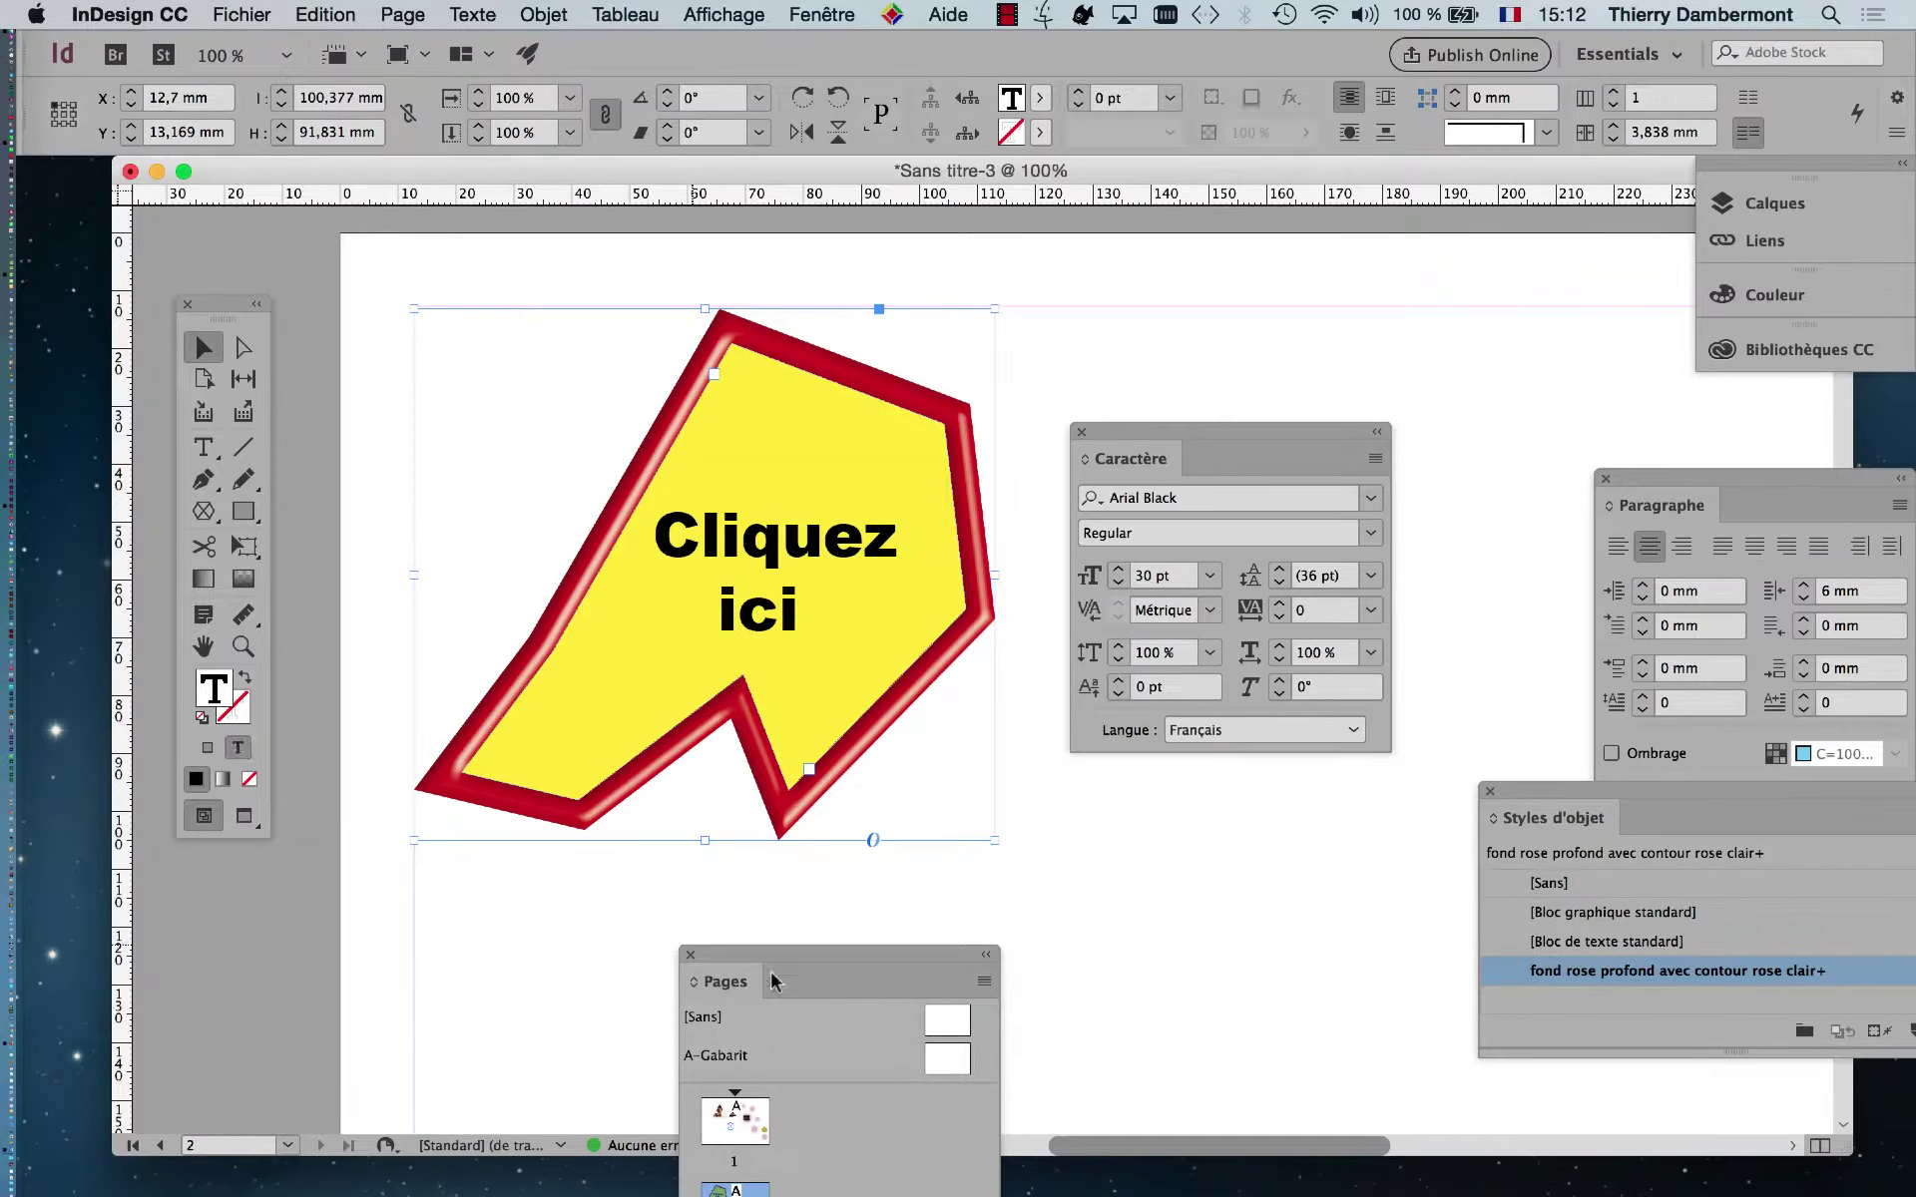
Show the colour swatches, try C=0 M=100 J=0 N=0 on the "Cliquez ici" text and settle on C=100 M=0 J=0 N=0
left_click(854, 14)
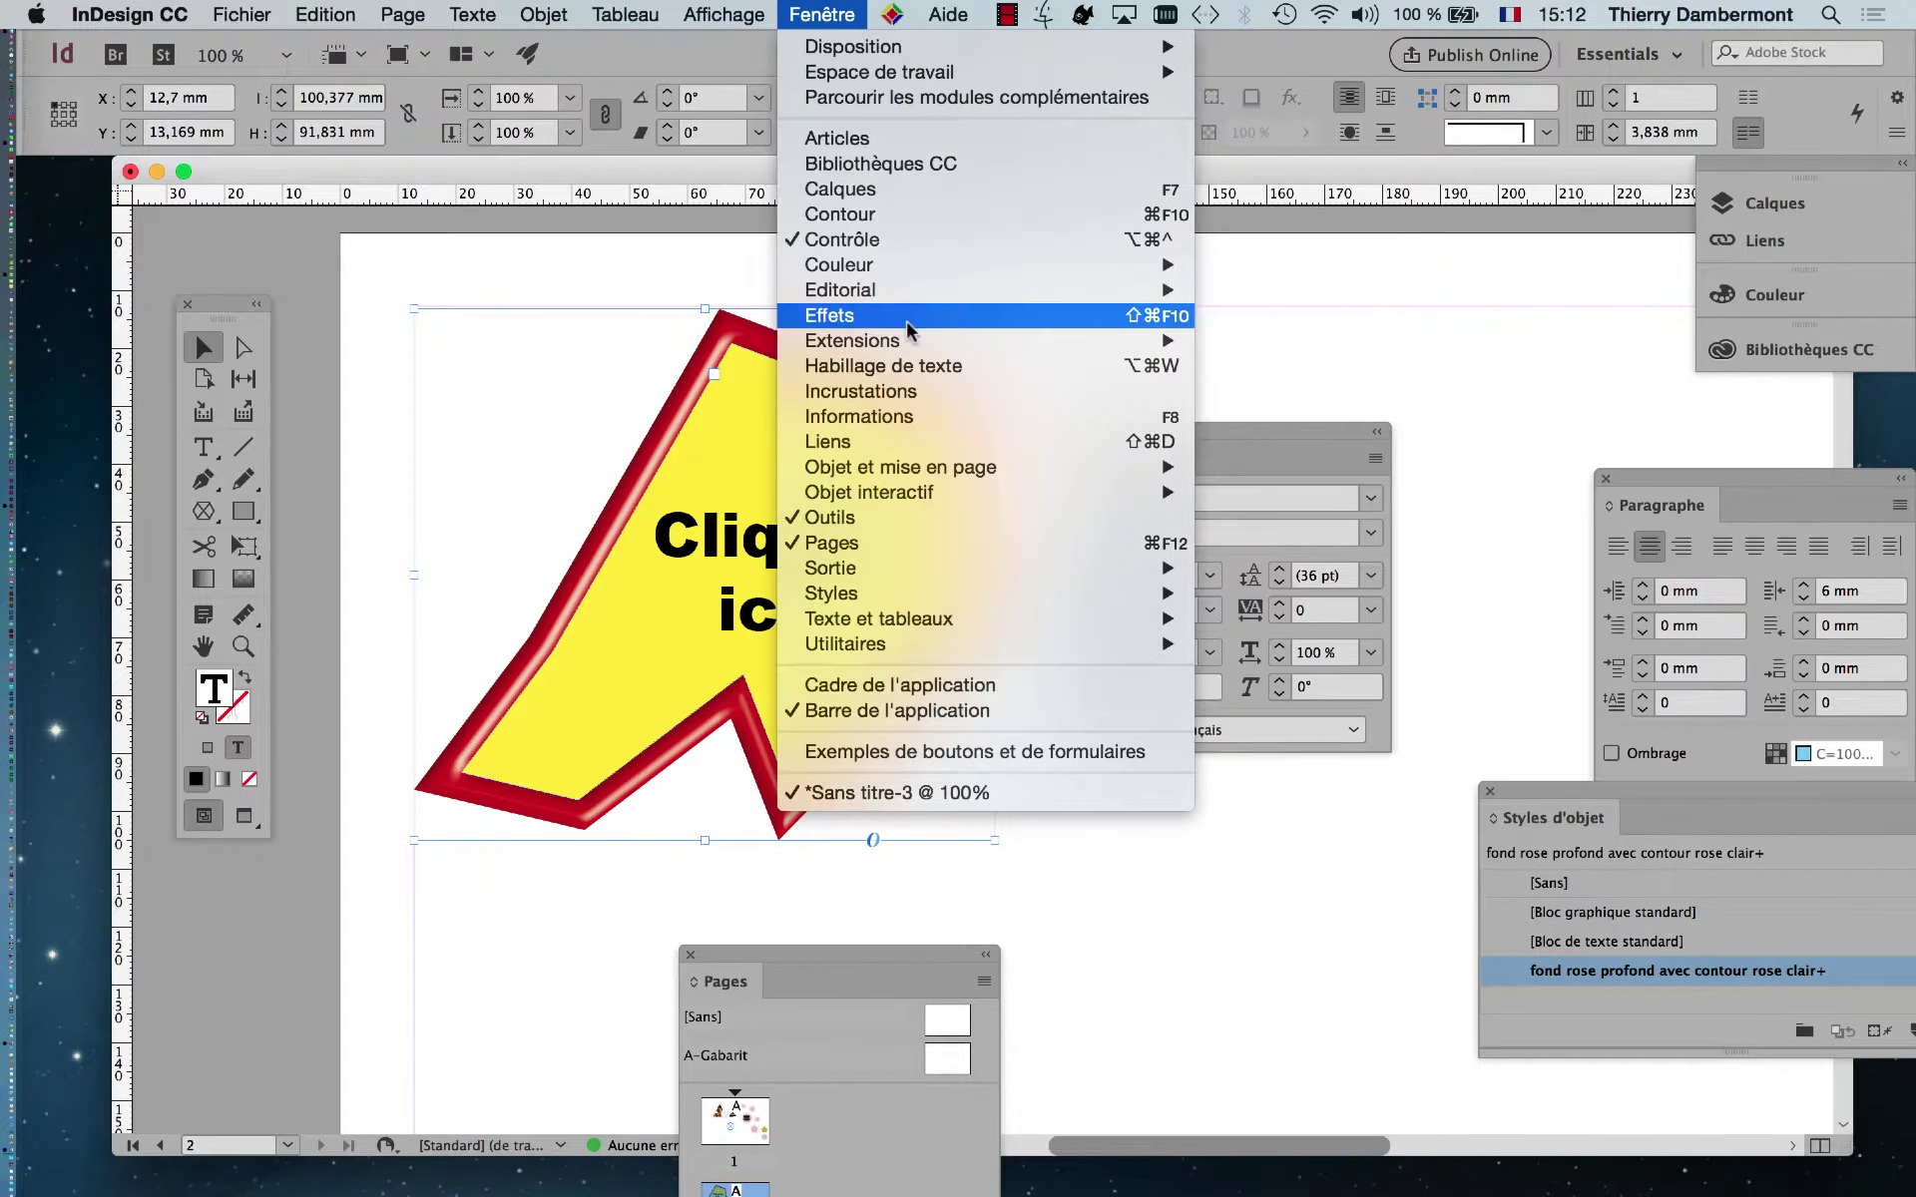
mouse_move(911, 268)
left_click(1281, 315)
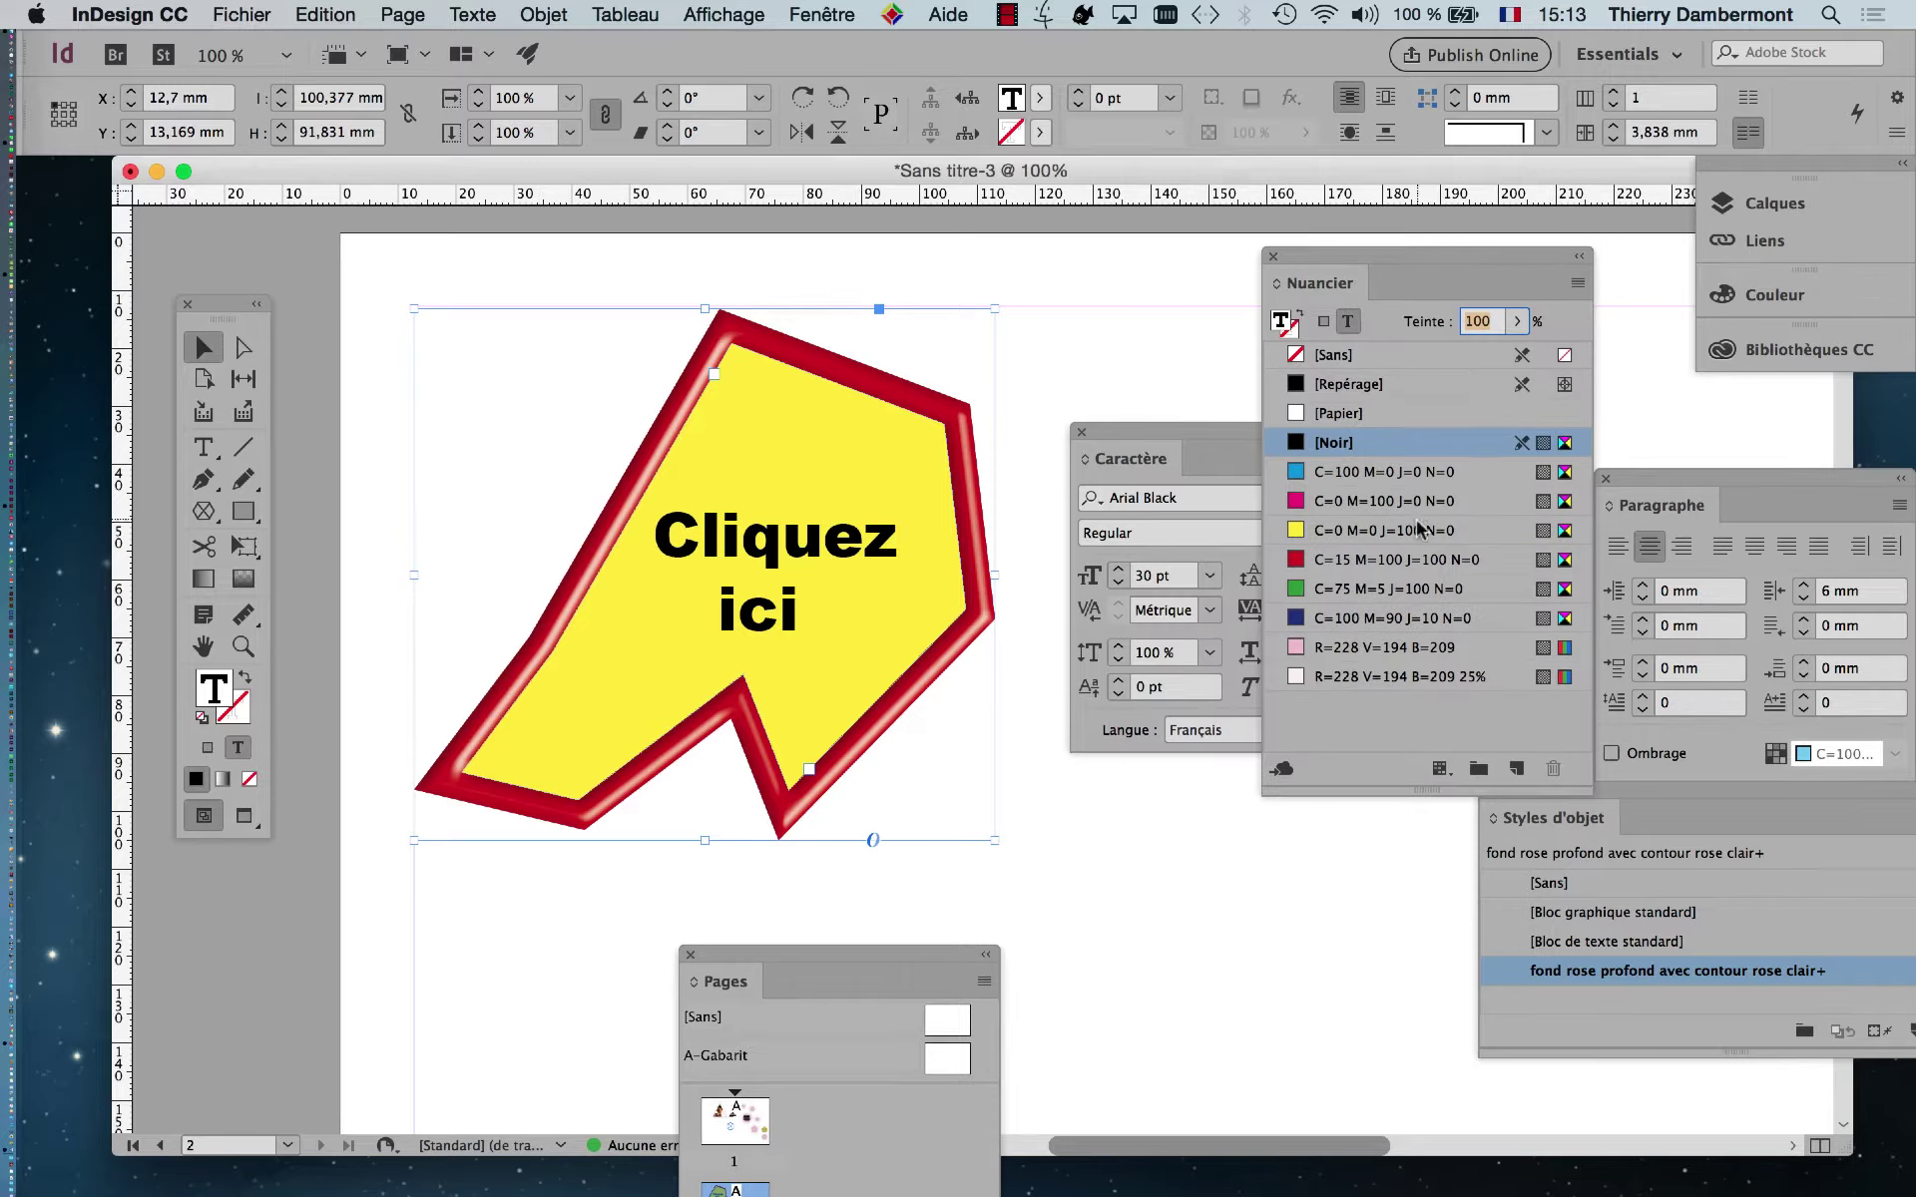
left_click(1412, 501)
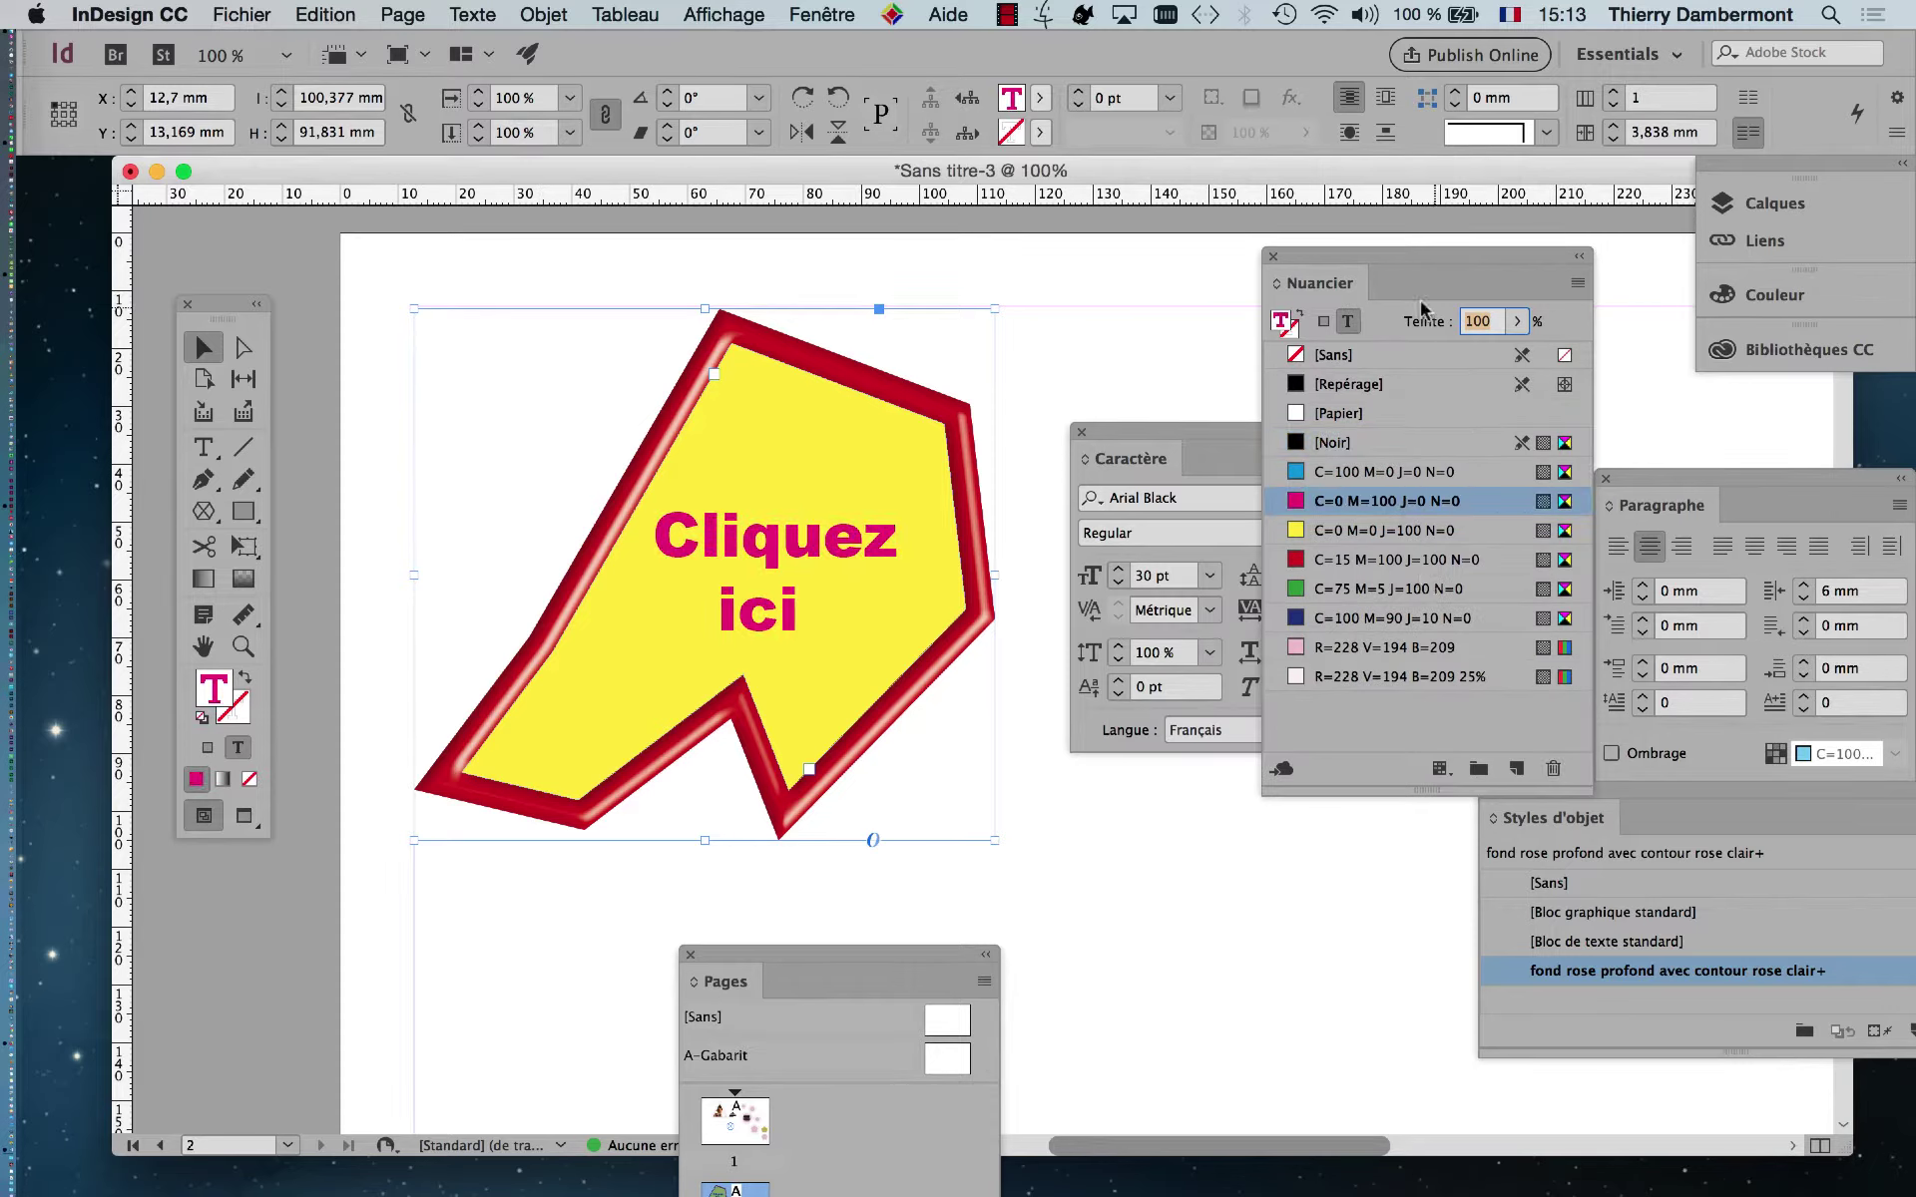
left_click(1382, 475)
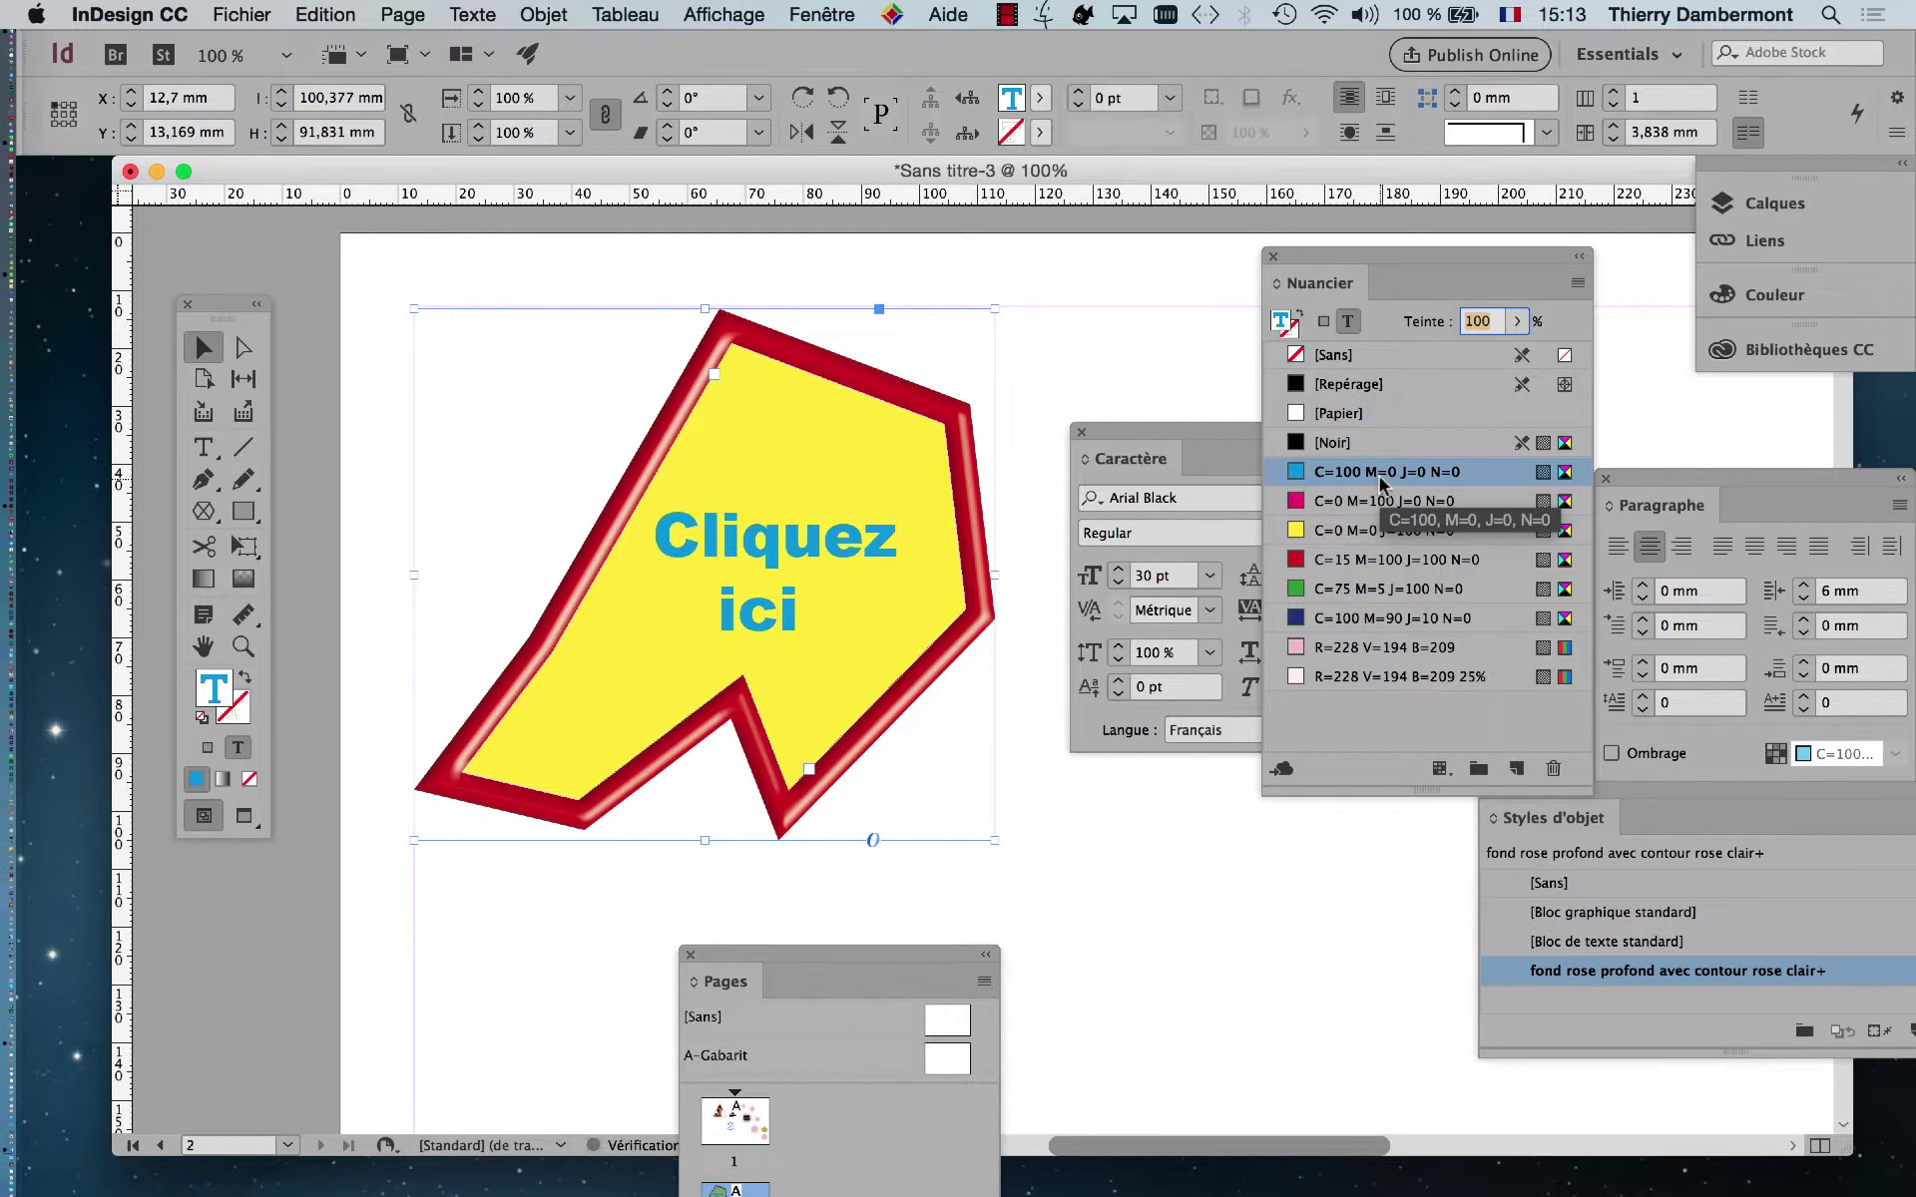
Create a new CMJN swatch C=68 M=0 J=0 N=0 for the "Cliquez ici" text and close the Nuancier and Caractère panels
left_click(1573, 284)
left_click(1562, 296)
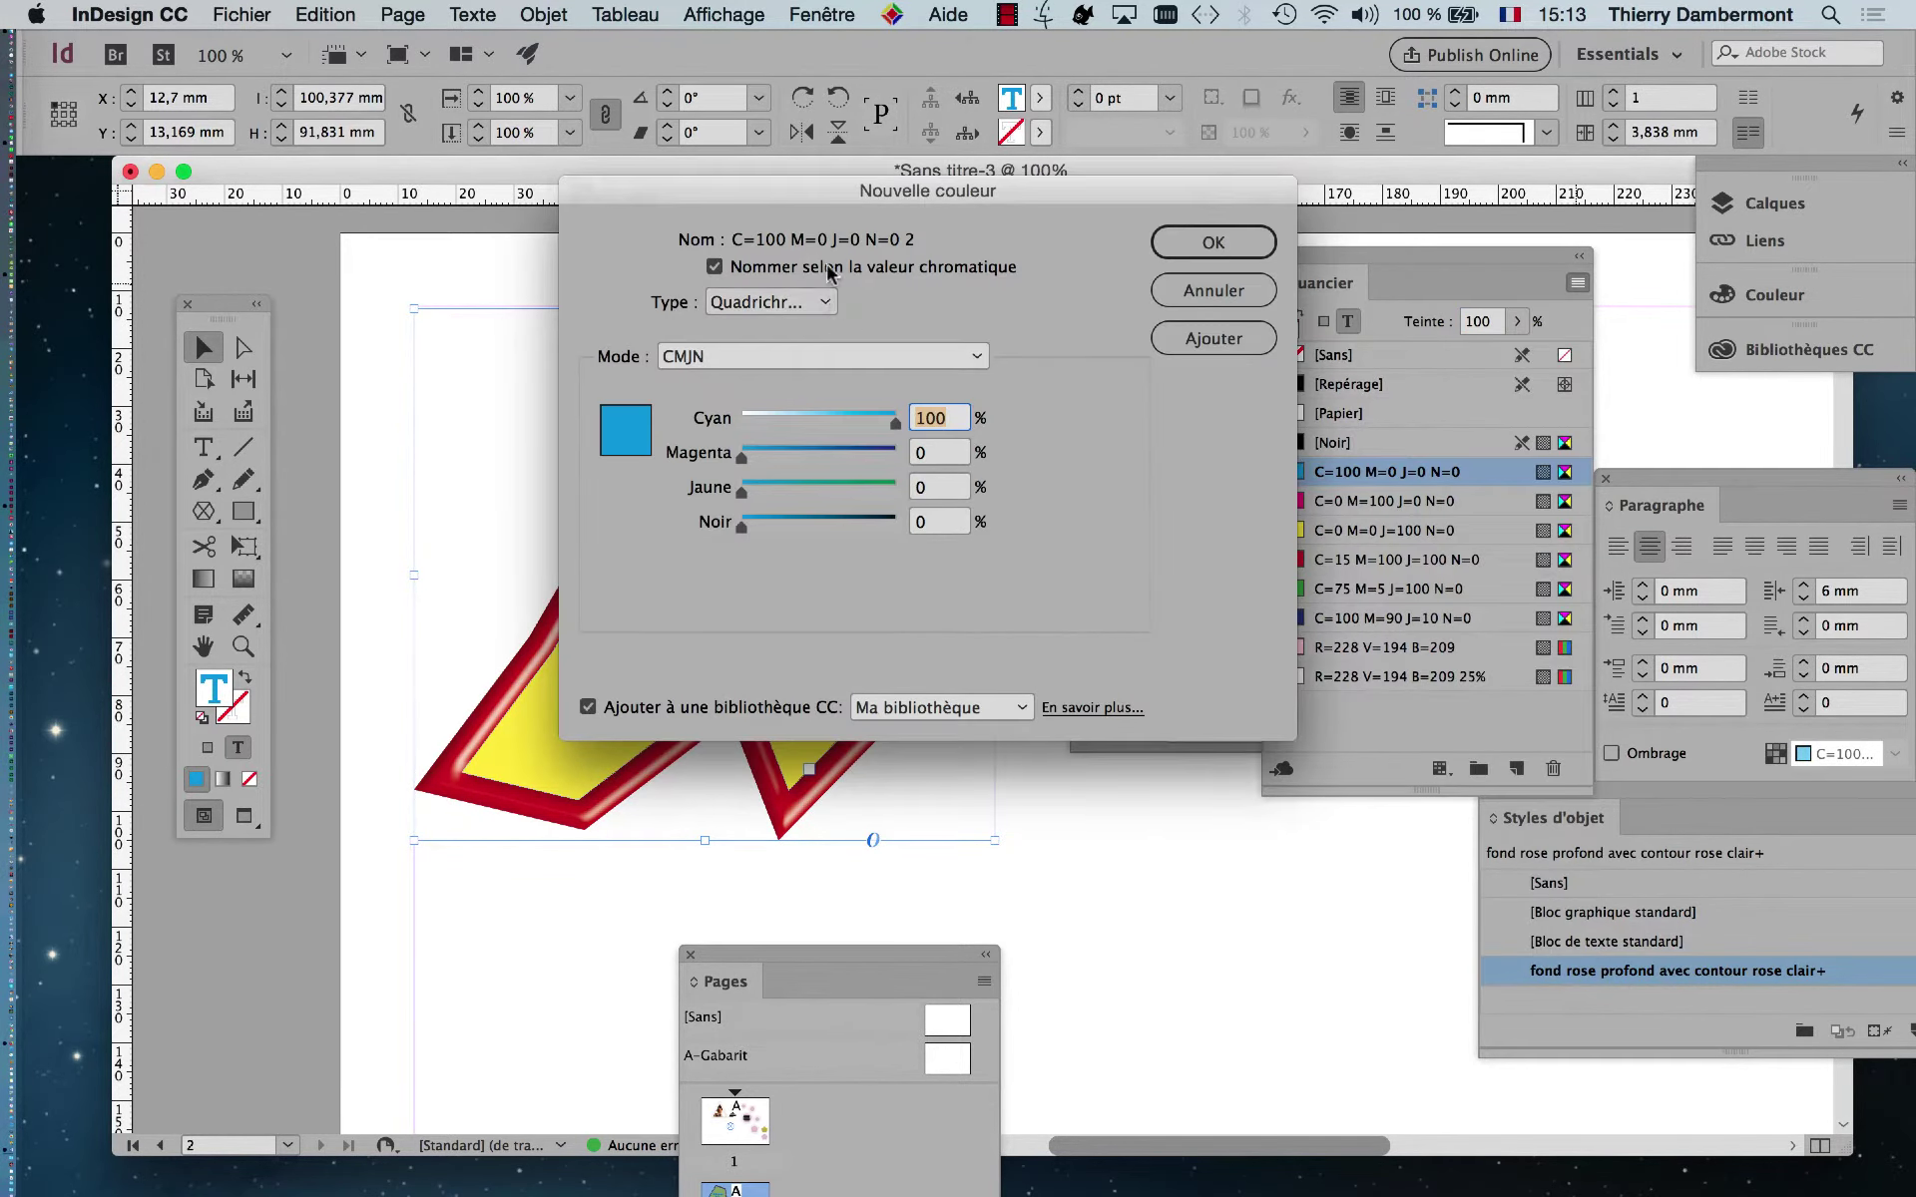
left_click_drag(836, 194, 1372, 245)
left_click(1381, 473)
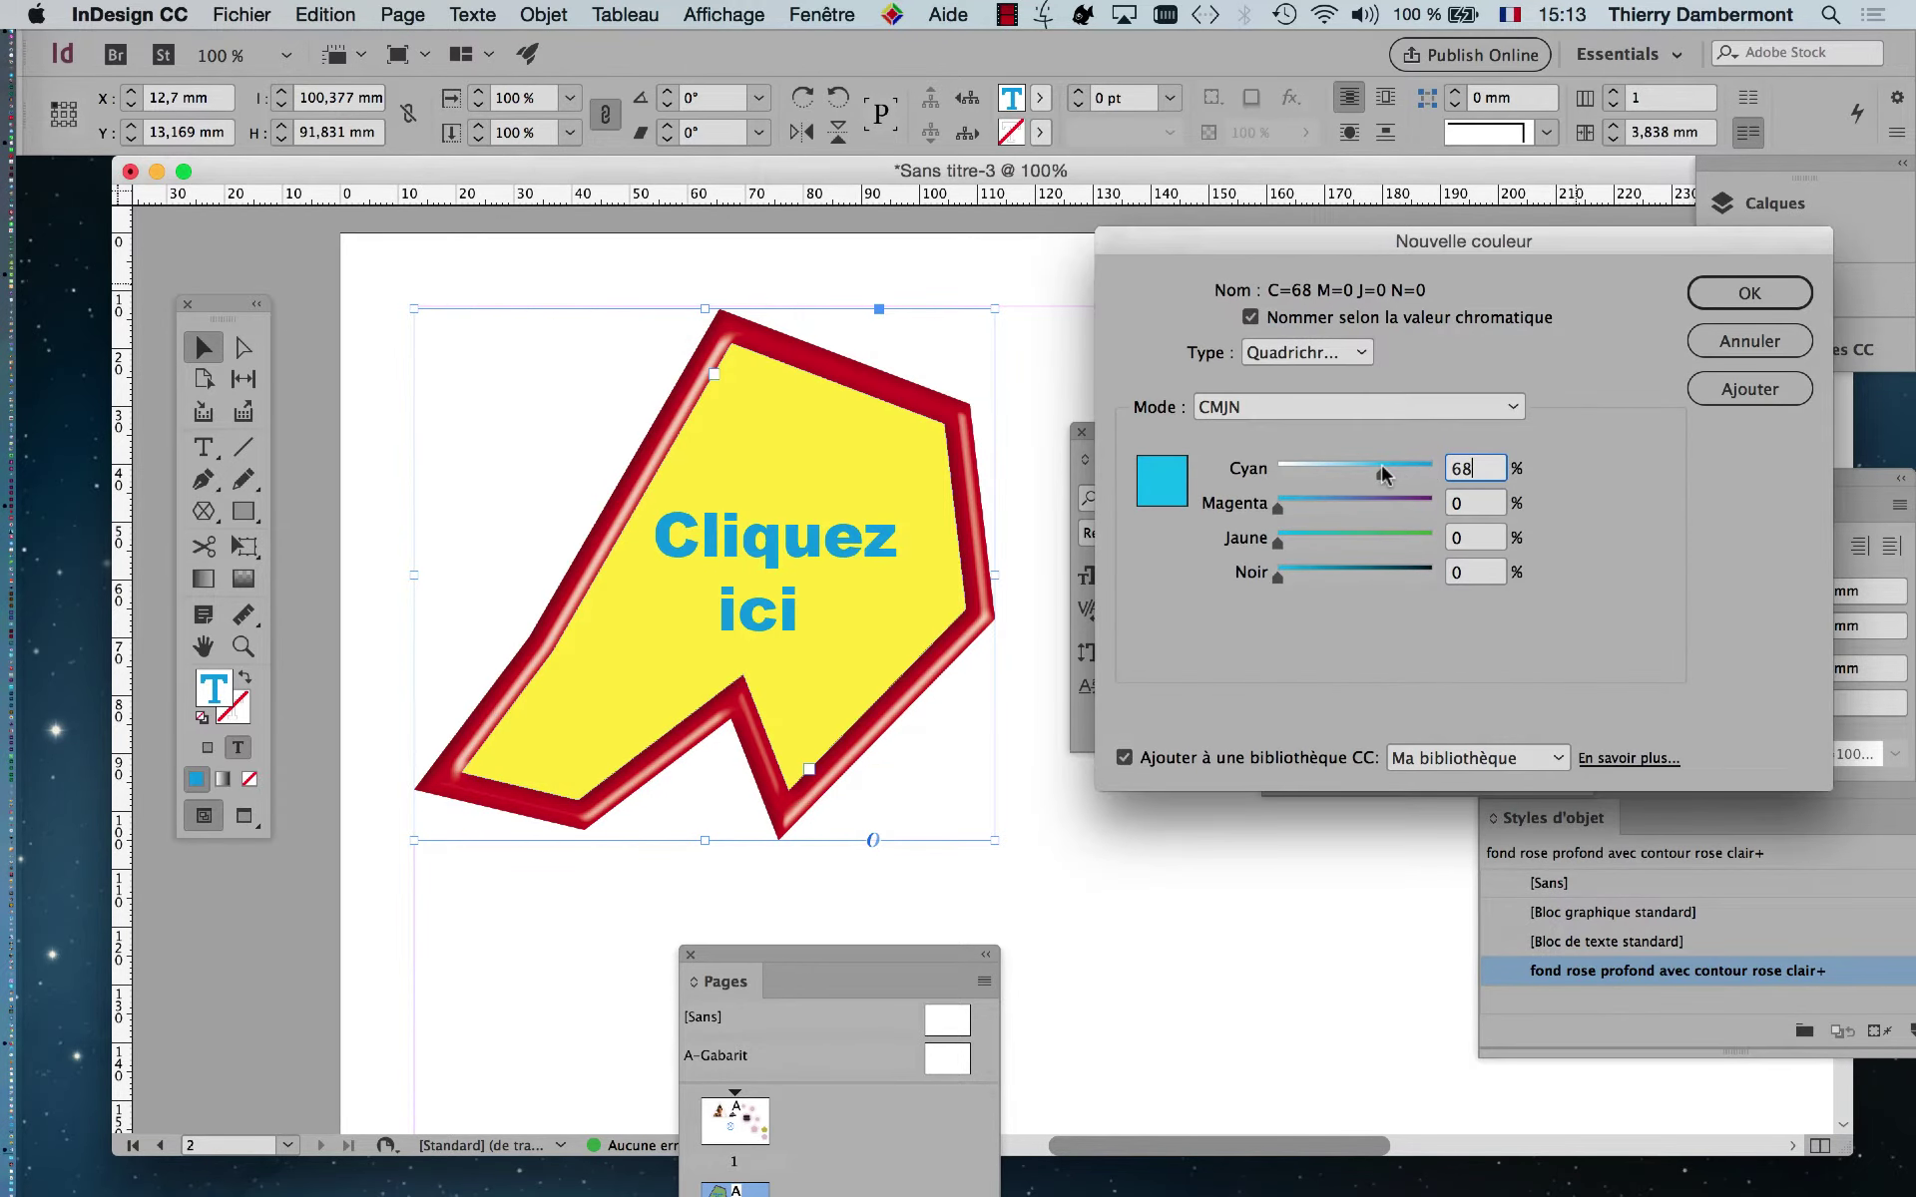
left_click(1741, 294)
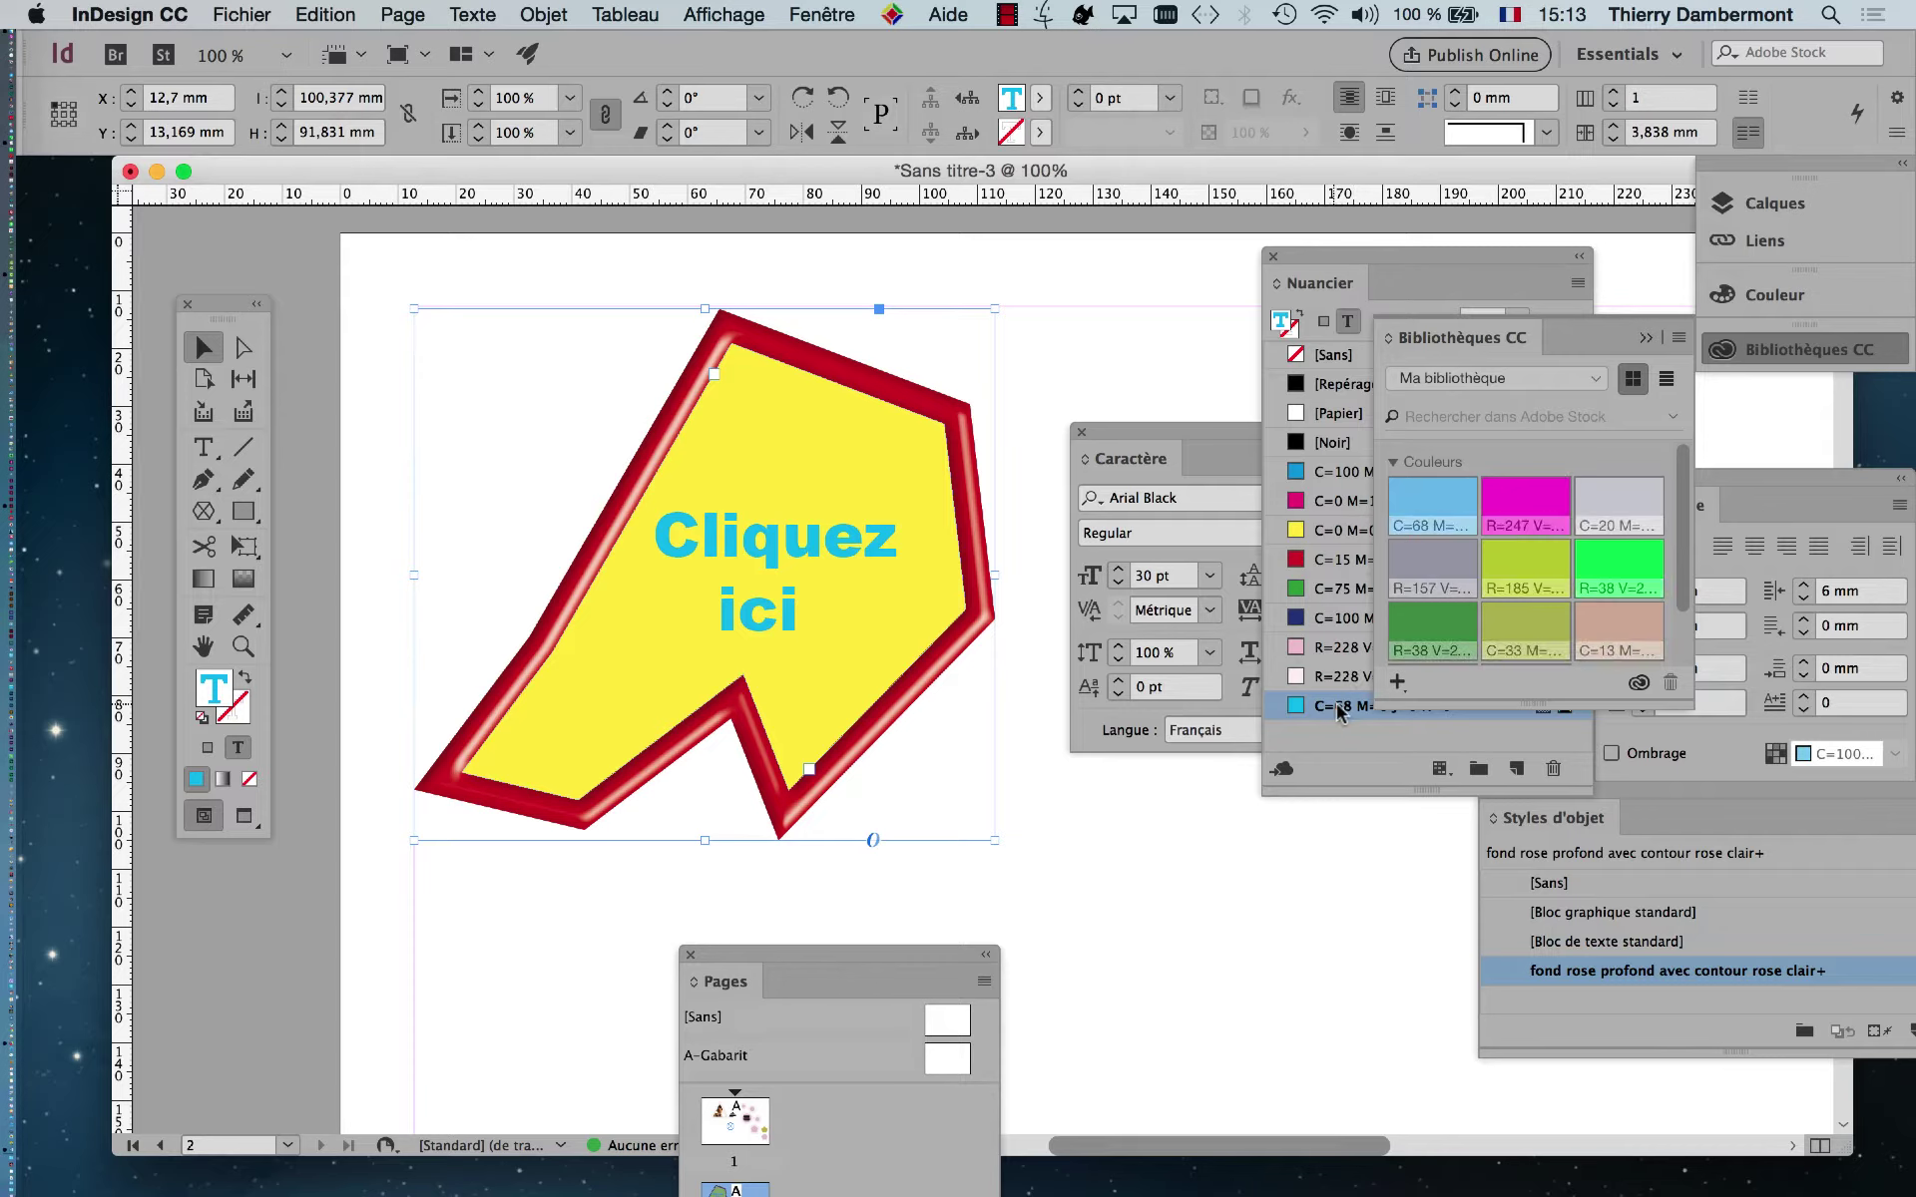
left_click(1273, 257)
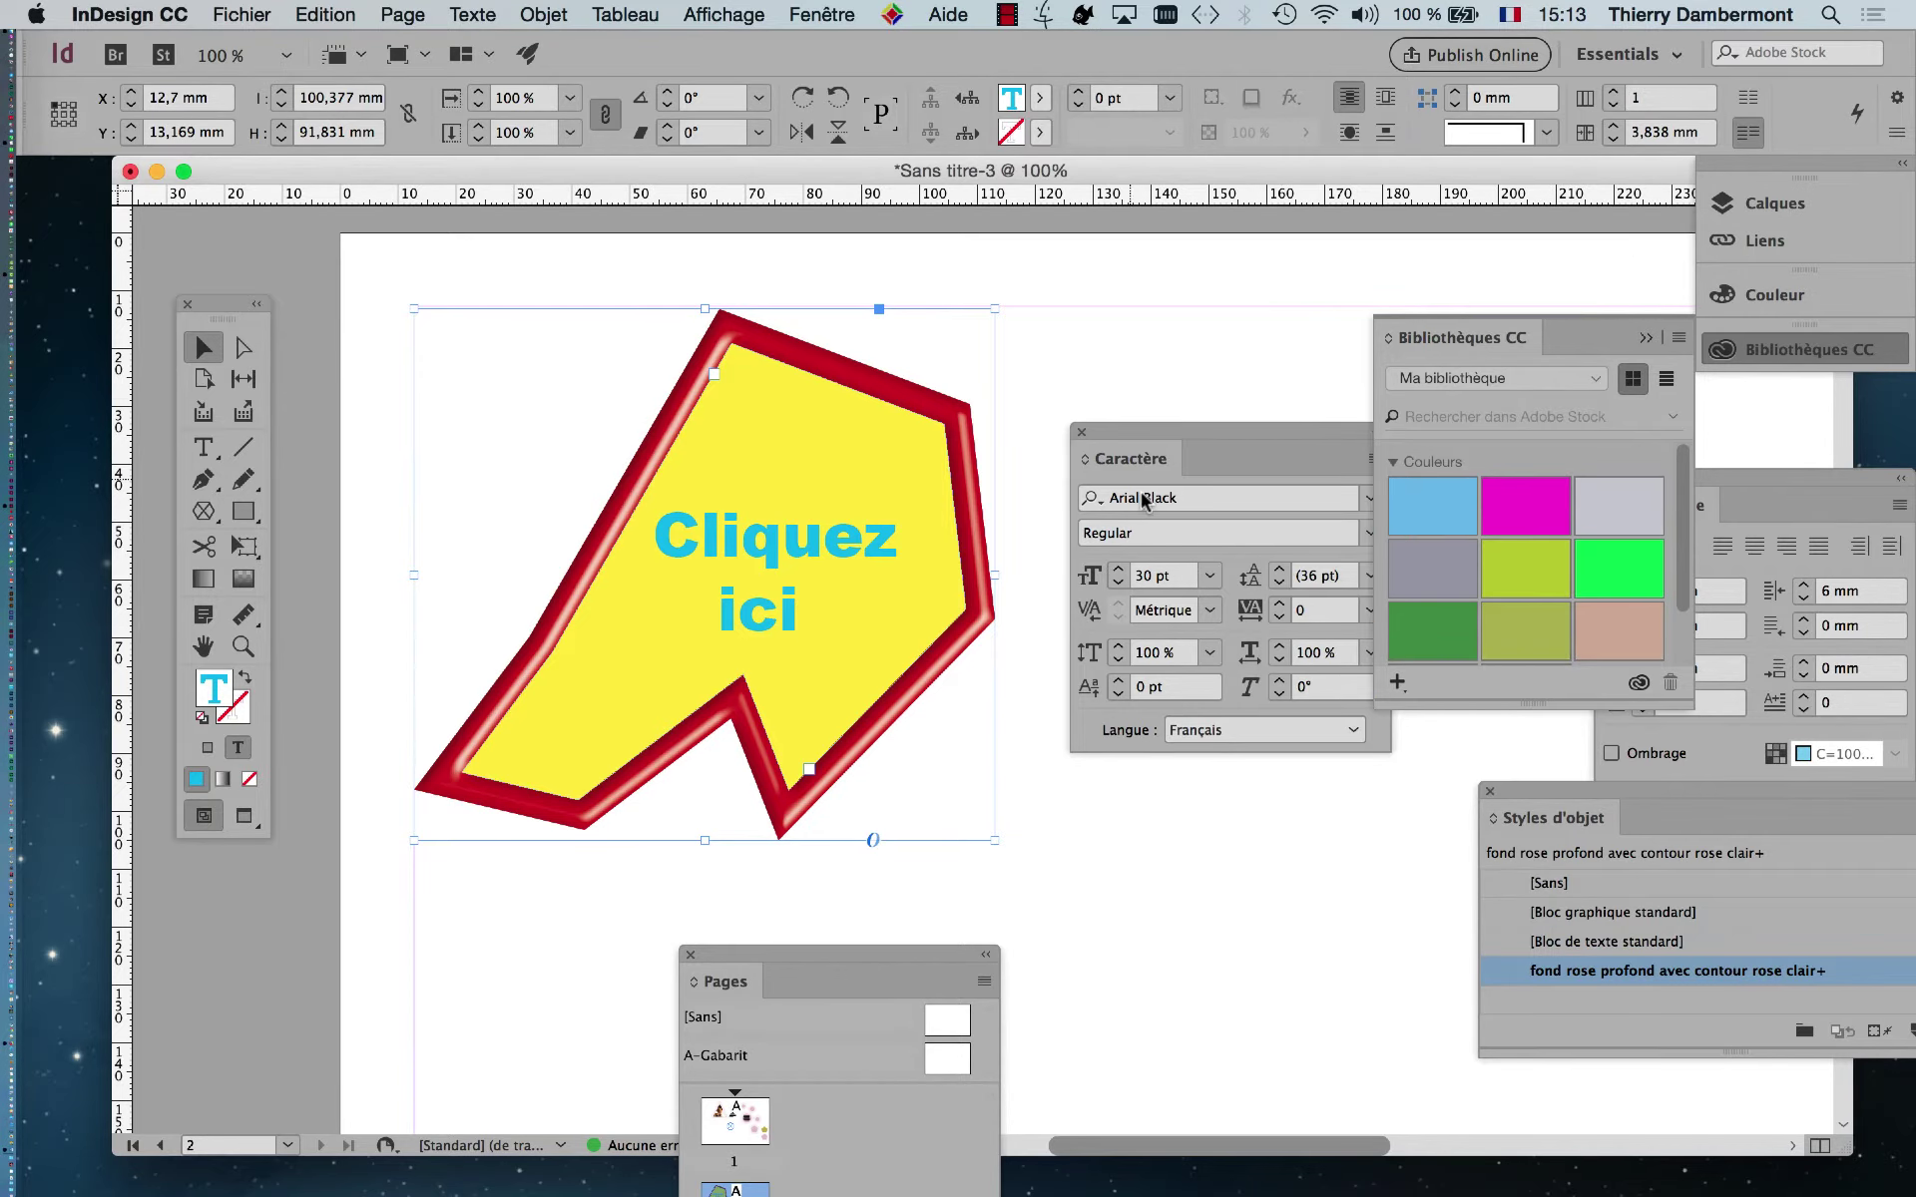
left_click(1081, 432)
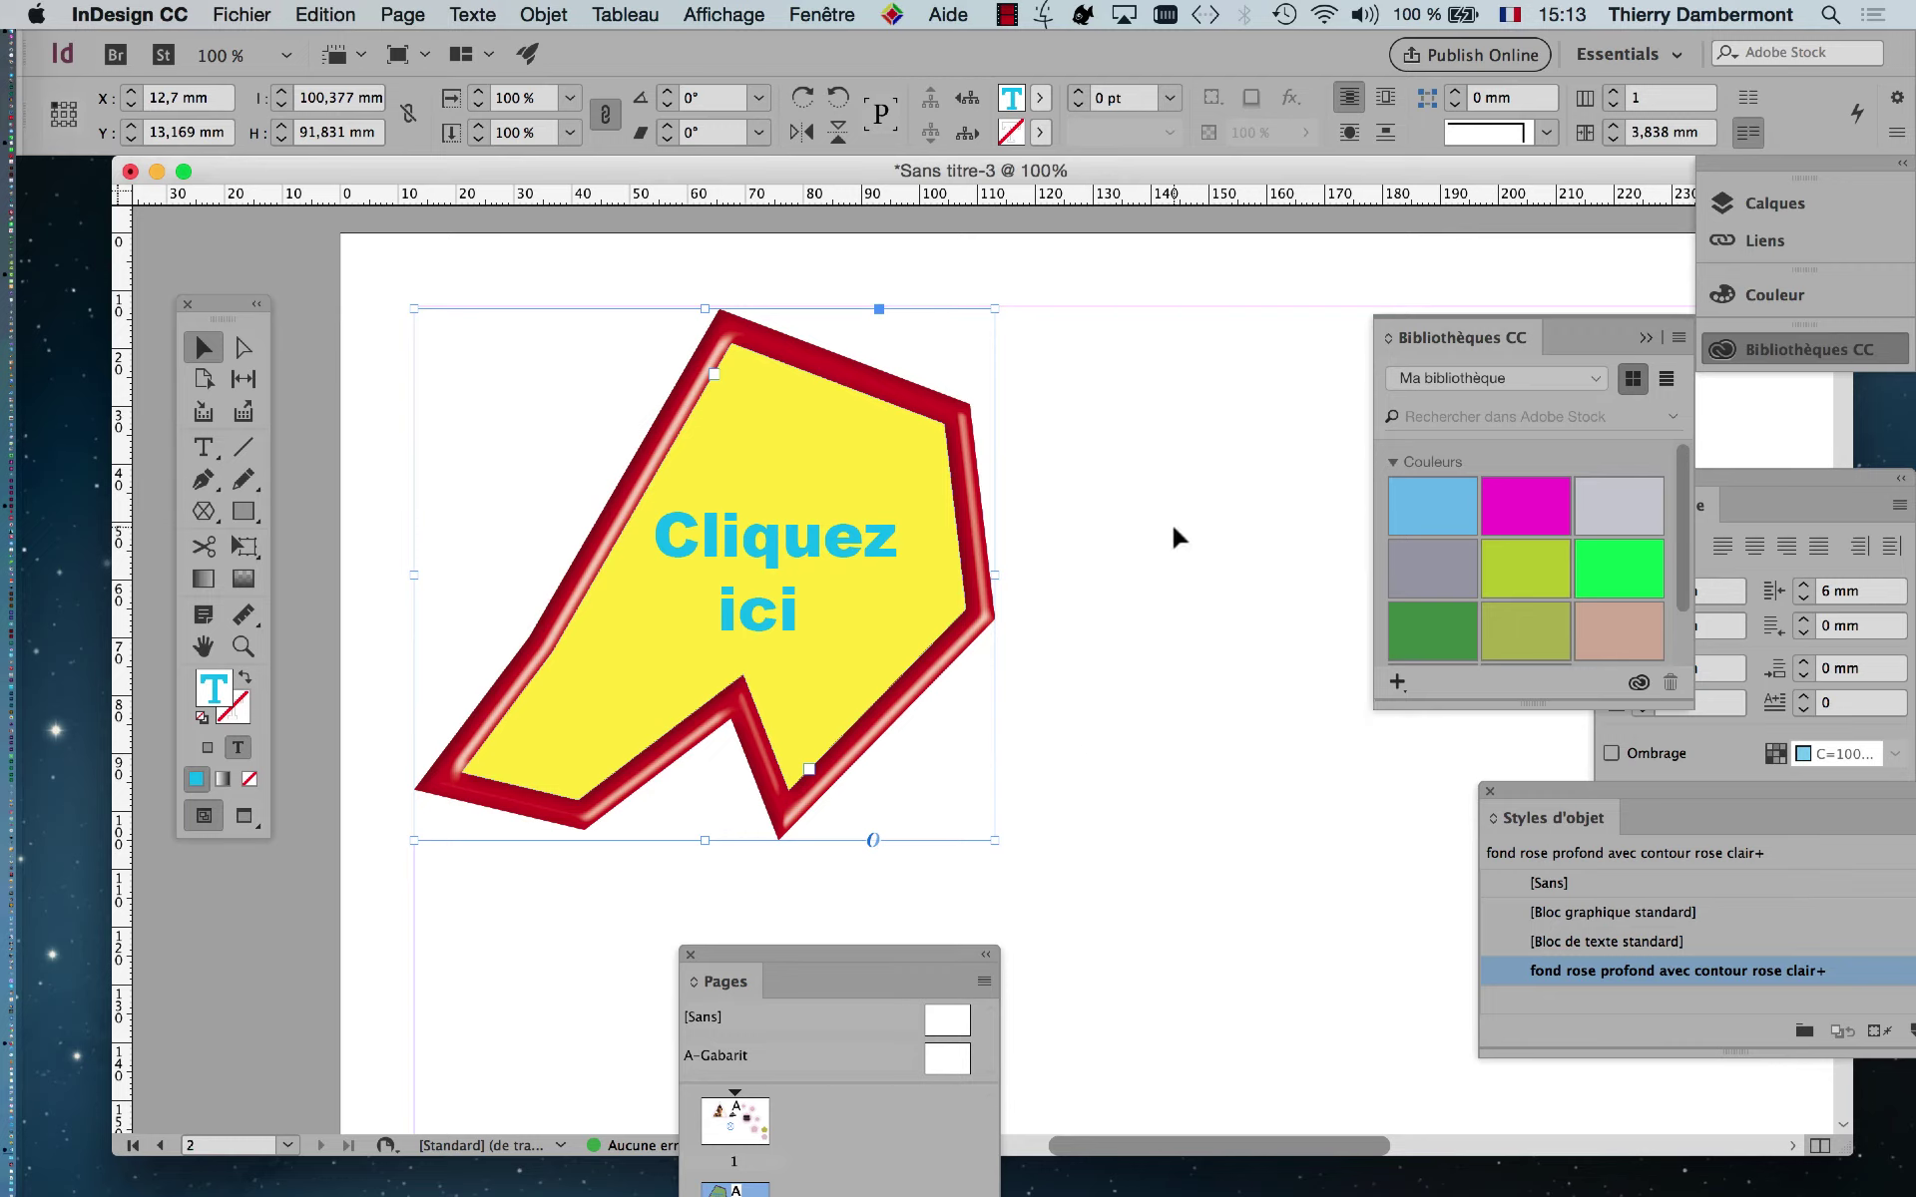